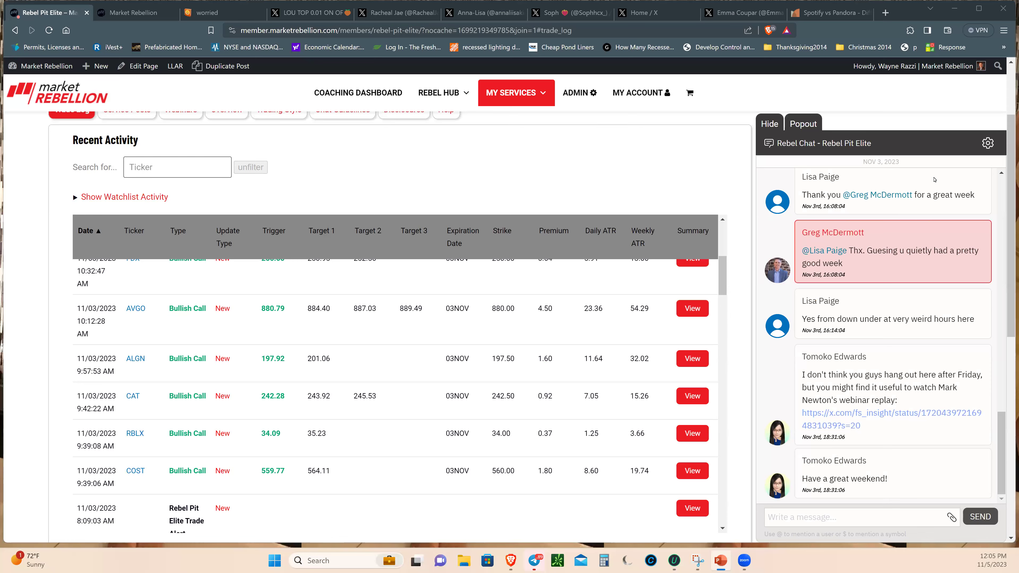
- Switch to the Unusual Option Activity charting page and examine a longer history of the MMTW daily chart
{"action": "key", "text": "alt+Tab"}
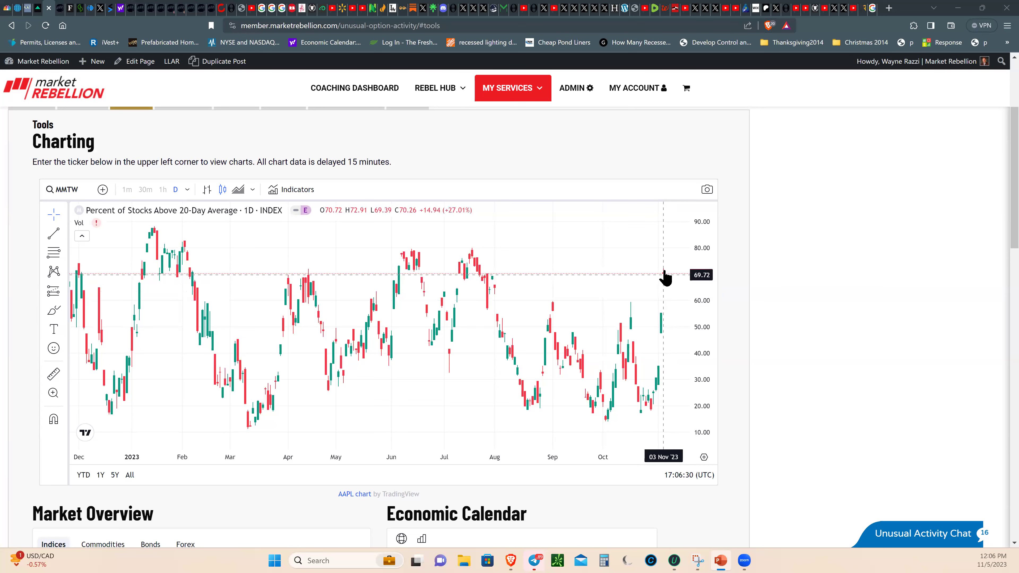
{"action": "scroll", "coordinate": [656, 282], "scroll_direction": "down", "scroll_amount": 1}
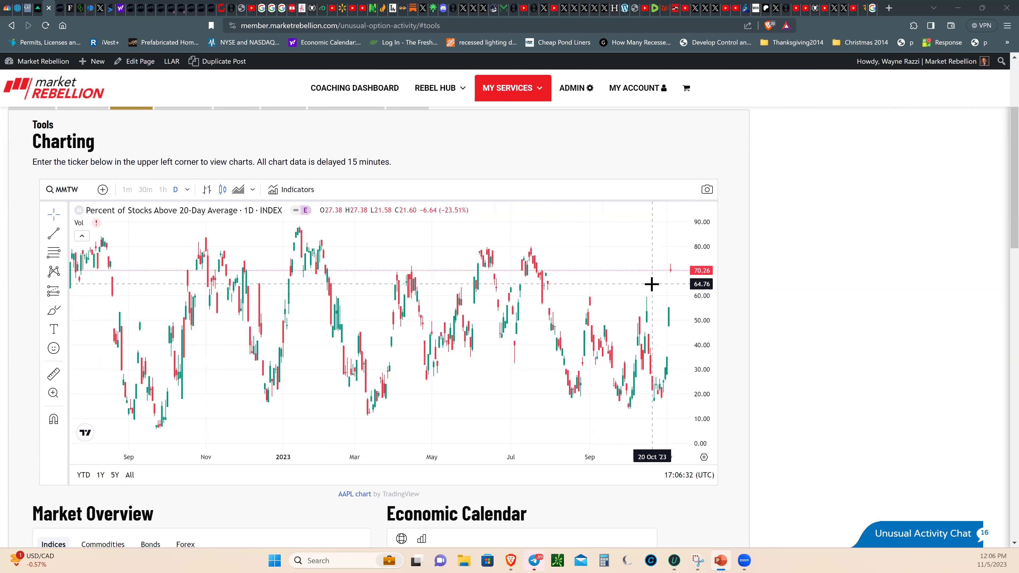
{"action": "scroll", "coordinate": [651, 281], "scroll_direction": "down", "scroll_amount": 1}
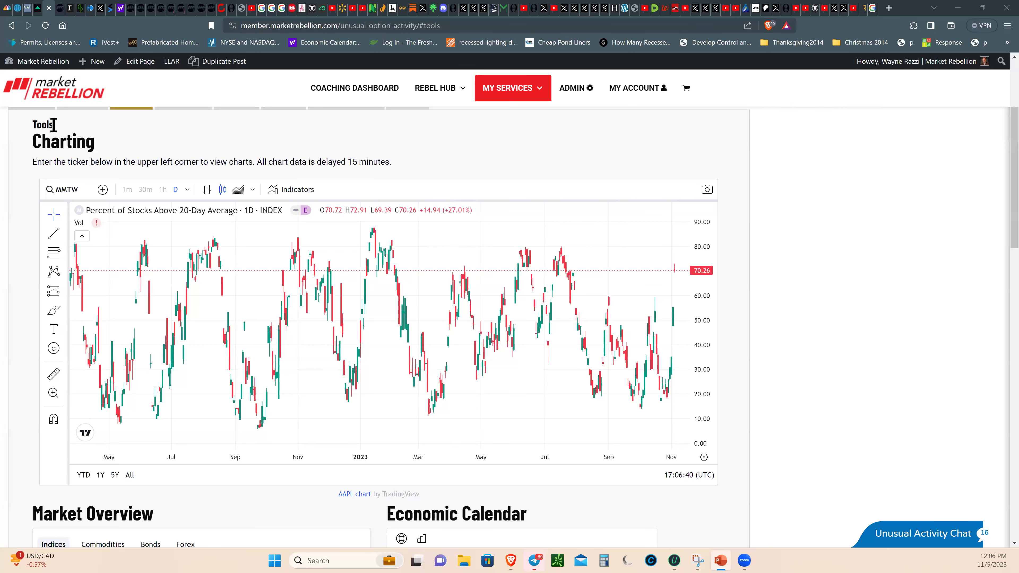
- Load the MMFI symbol, percent of stocks above their 50-day average, in the charting tool
{"action": "left_click", "coordinate": [79, 192]}
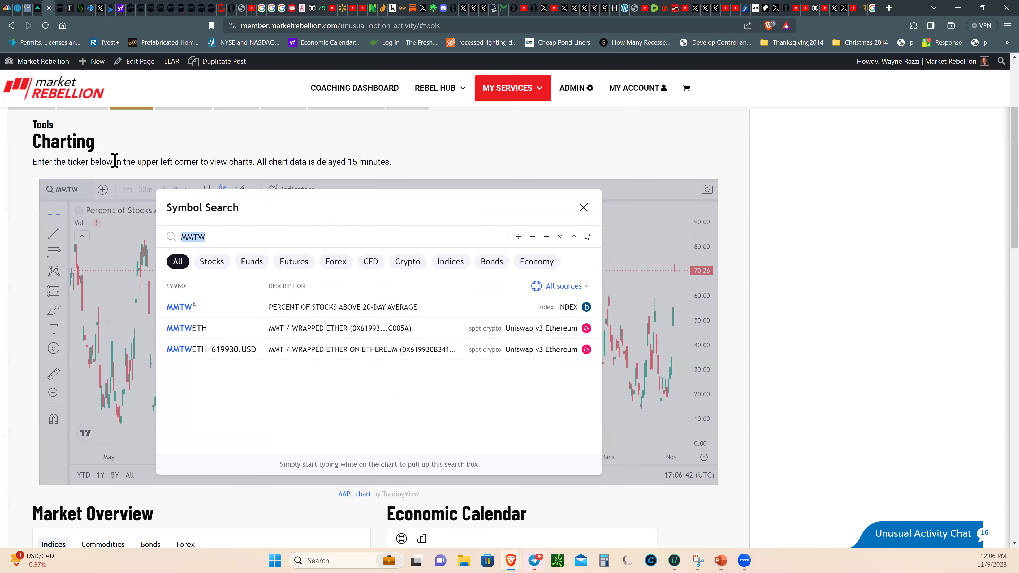
{"action": "type", "text": "MMFI"}
{"action": "key", "text": "Return"}
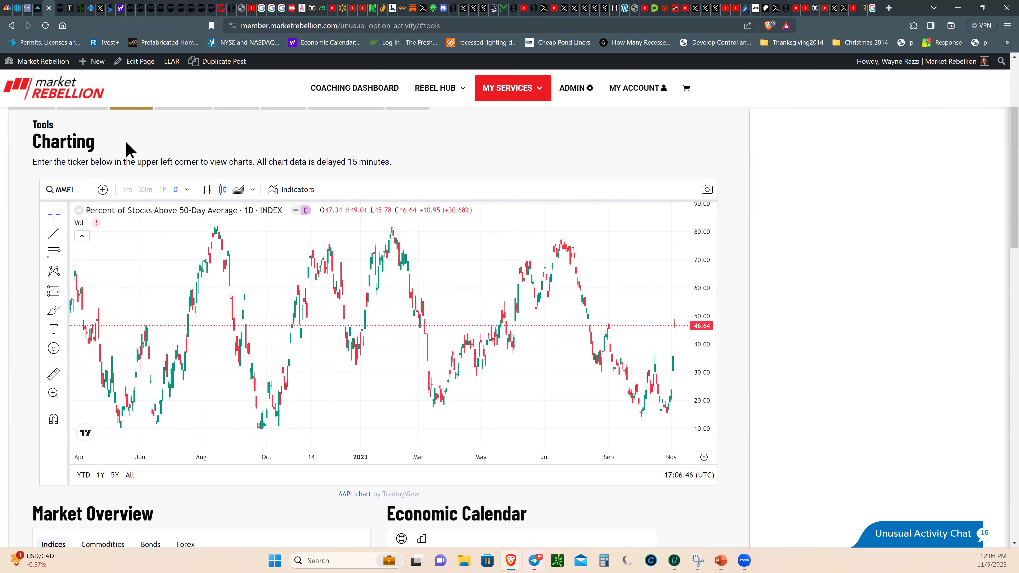
- Load the MMTH symbol, percent of stocks above their 200-day average, and examine its multi-year history
{"action": "left_click", "coordinate": [79, 190]}
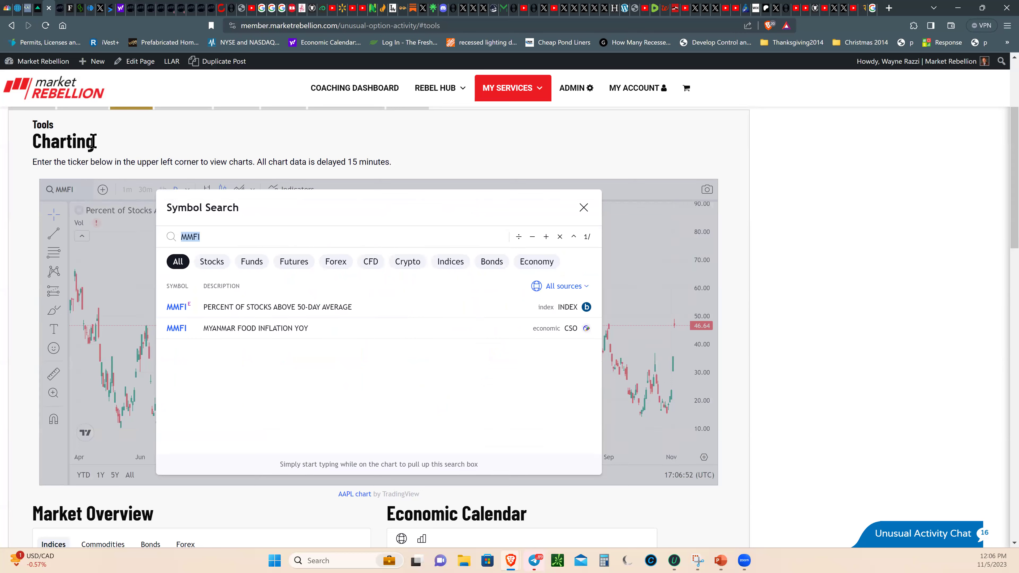
{"action": "type", "text": "MMTH"}
{"action": "key", "text": "Return"}
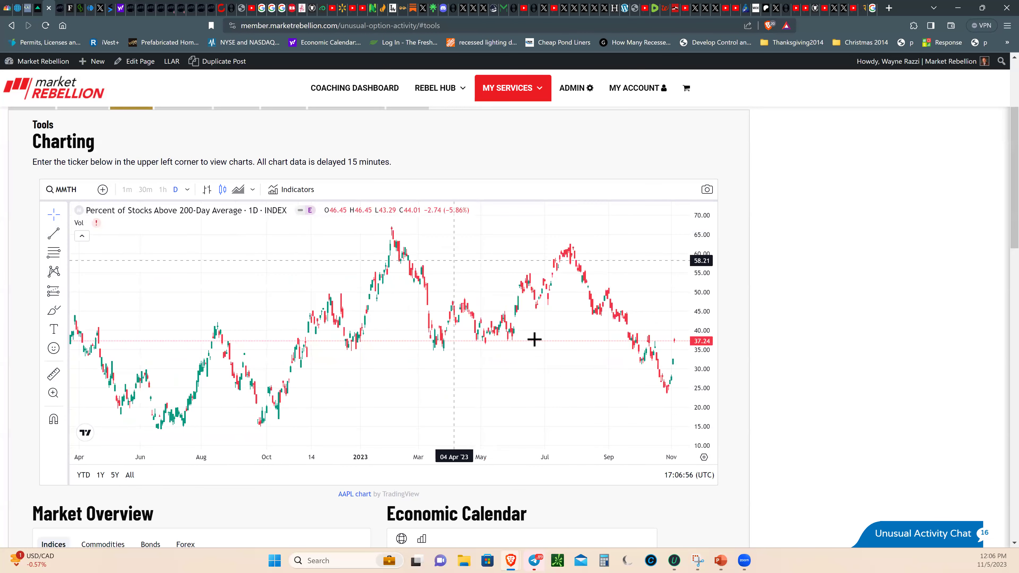
{"action": "scroll", "coordinate": [674, 393], "scroll_direction": "down", "scroll_amount": 2}
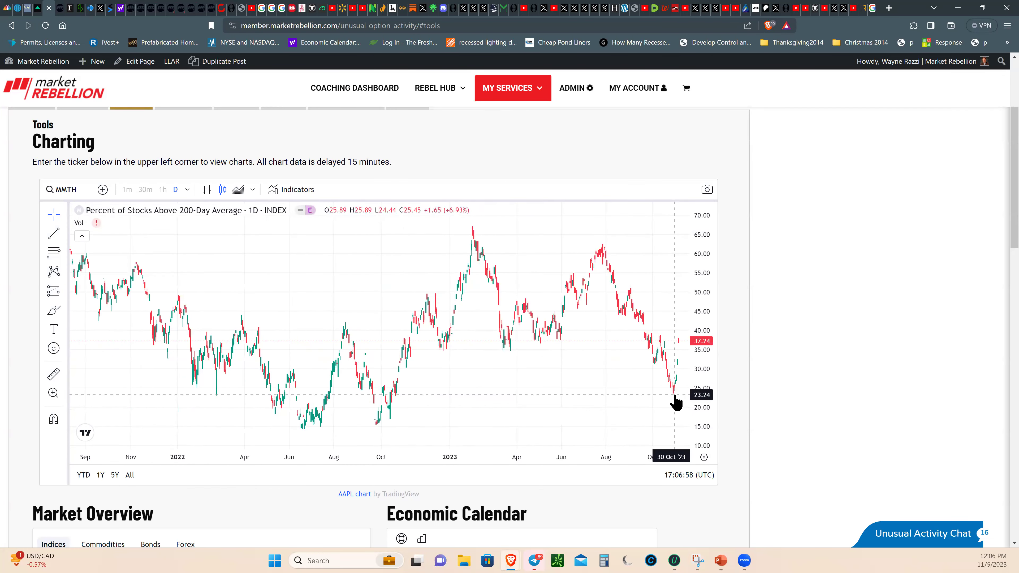
{"action": "scroll", "coordinate": [675, 397], "scroll_direction": "down", "scroll_amount": 1}
{"action": "scroll", "coordinate": [677, 401], "scroll_direction": "down", "scroll_amount": 1}
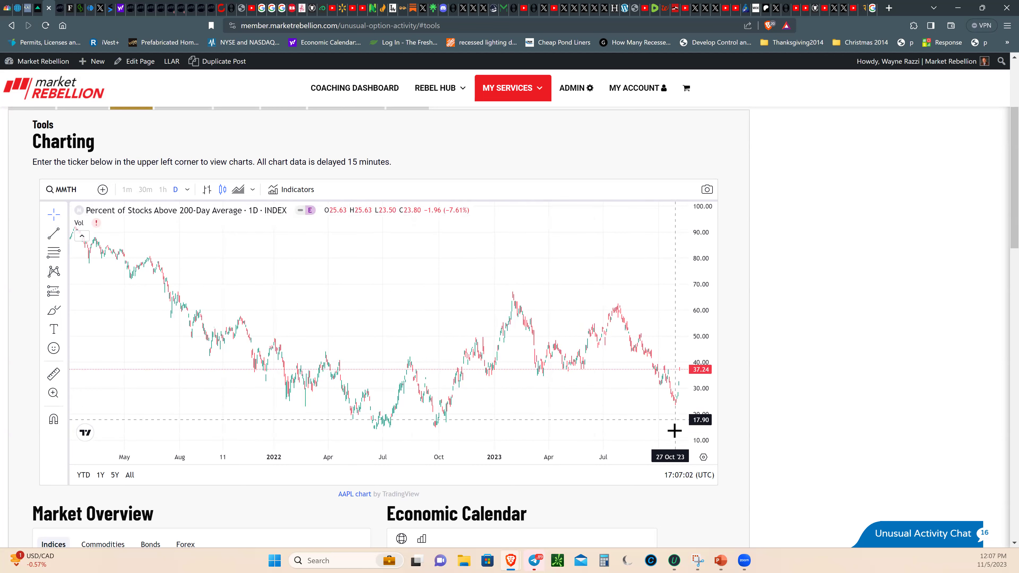
{"action": "scroll", "coordinate": [671, 427], "scroll_direction": "down", "scroll_amount": 2}
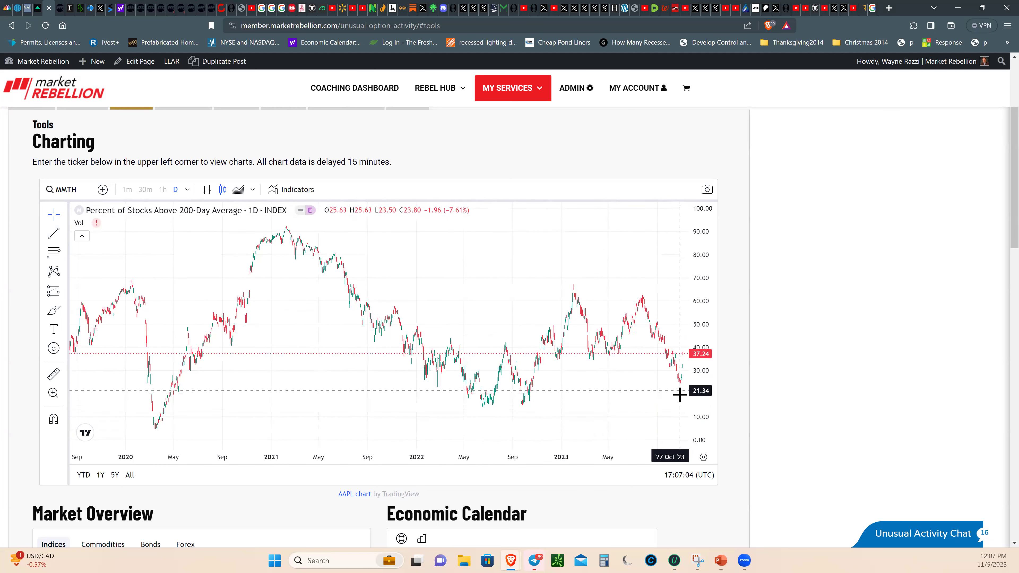
{"action": "scroll", "coordinate": [678, 387], "scroll_direction": "up", "scroll_amount": 3}
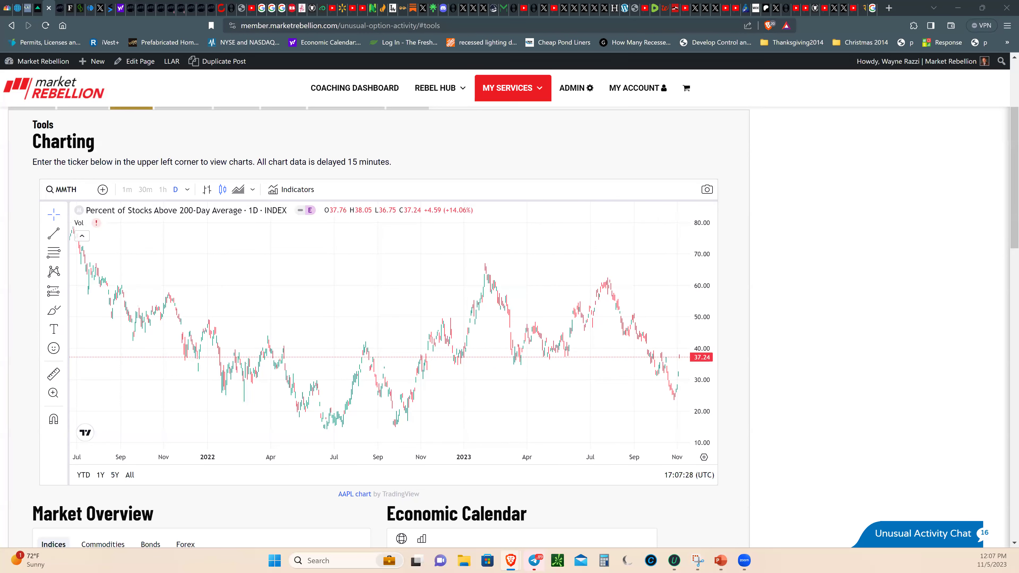
- Switch to the OptionsRobot charting page and load the SPY chart
{"action": "key", "text": "alt+Tab"}
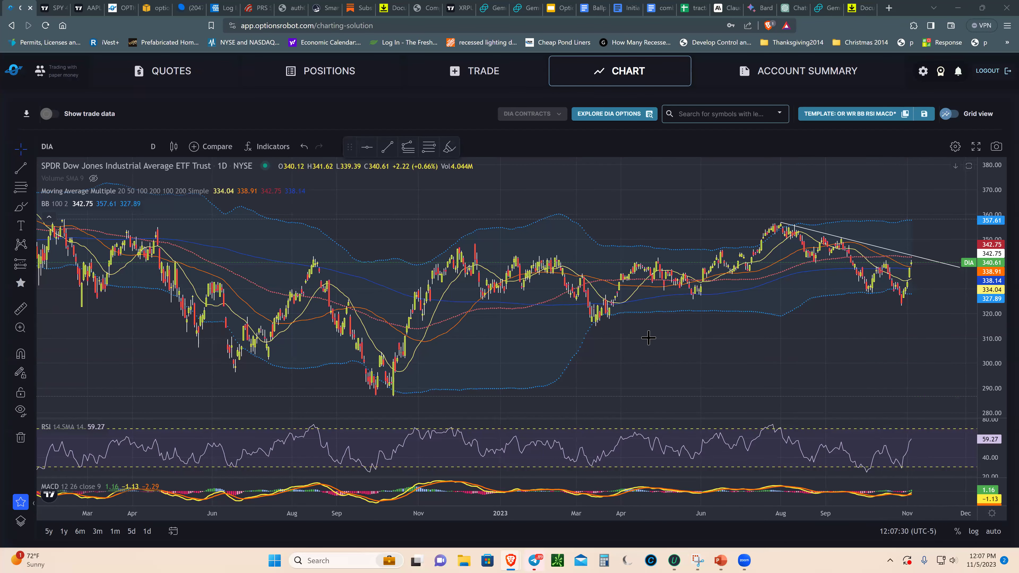
{"action": "left_click", "coordinate": [81, 154]}
{"action": "type", "text": "SPY"}
{"action": "key", "text": "Return"}
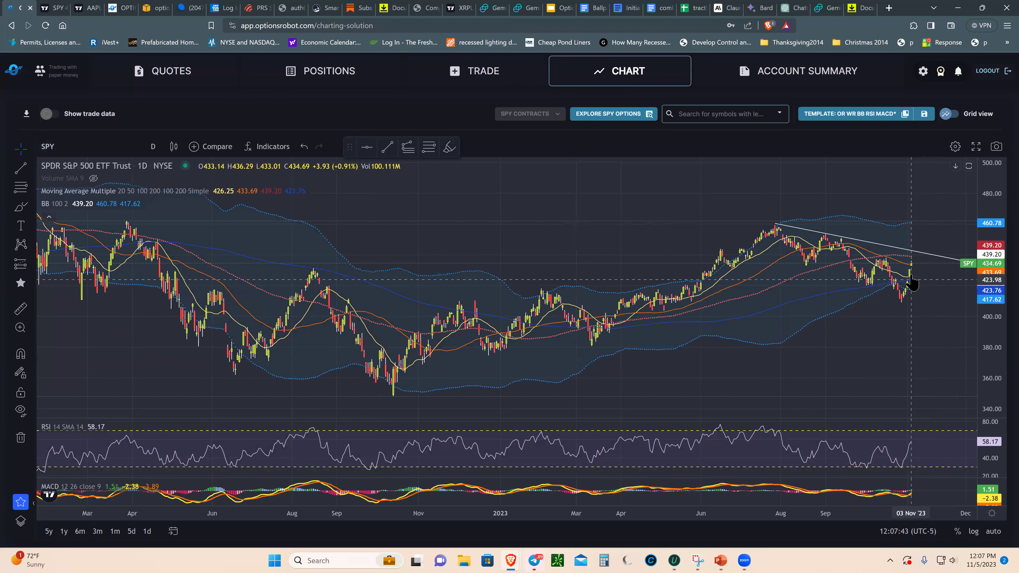
- Draw a descending trend line on the SPY daily chart from about 454.25 on 05 Sep '23 to about 426.18 on 28 Nov '23
{"action": "scroll", "coordinate": [892, 275], "scroll_direction": "up", "scroll_amount": 3}
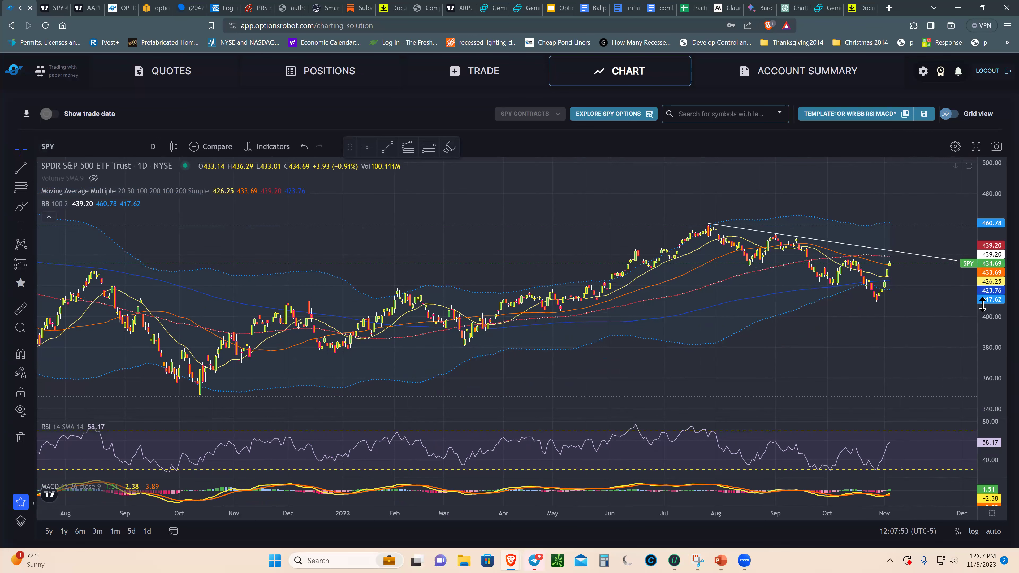
{"action": "scroll", "coordinate": [889, 267], "scroll_direction": "down", "scroll_amount": 2}
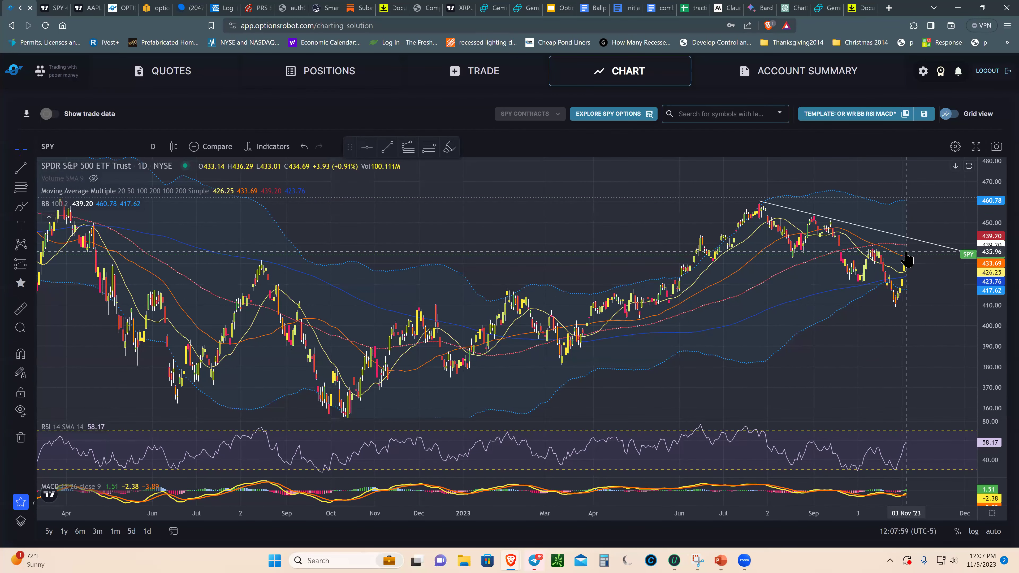
{"action": "scroll", "coordinate": [914, 258], "scroll_direction": "down", "scroll_amount": 2}
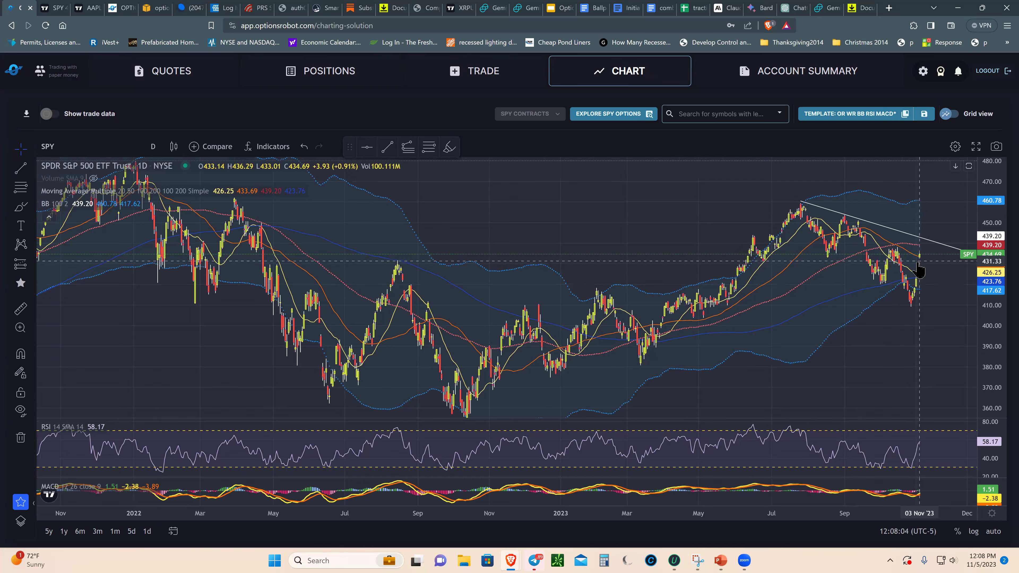
{"action": "scroll", "coordinate": [903, 269], "scroll_direction": "up", "scroll_amount": 1}
{"action": "scroll", "coordinate": [900, 270], "scroll_direction": "up", "scroll_amount": 1}
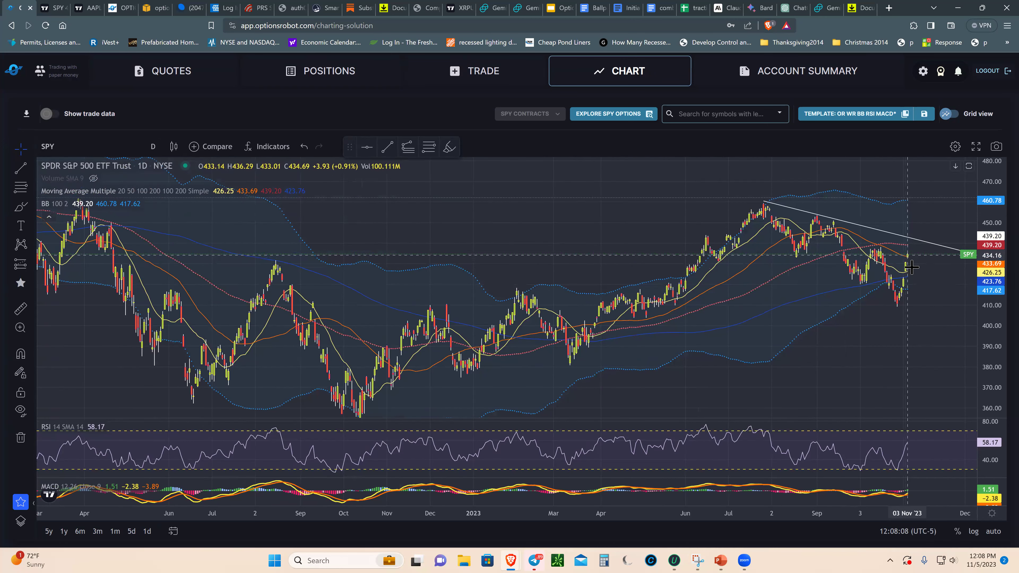
{"action": "scroll", "coordinate": [882, 292], "scroll_direction": "up", "scroll_amount": 2}
{"action": "scroll", "coordinate": [863, 273], "scroll_direction": "up", "scroll_amount": 1}
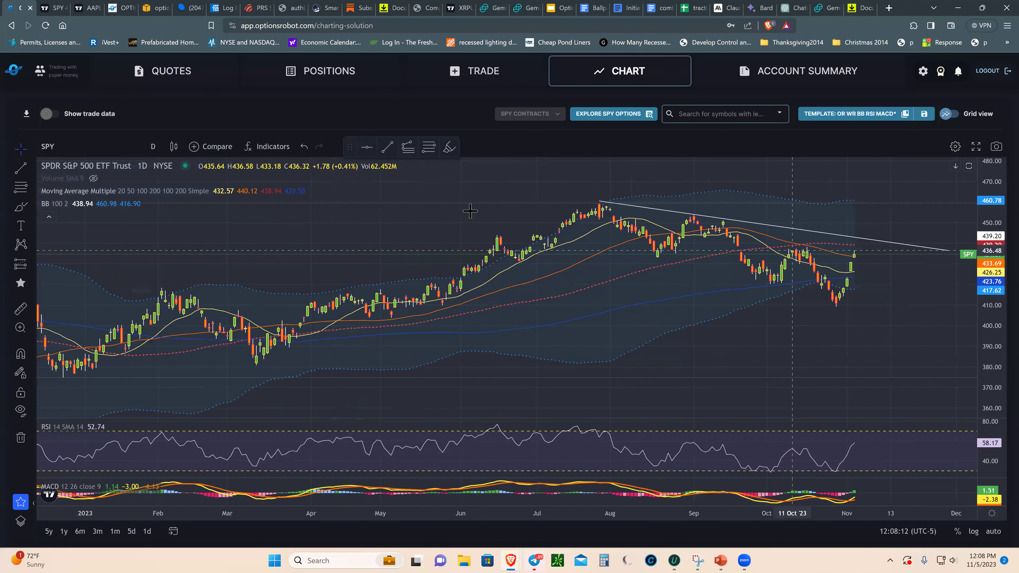
{"action": "left_click", "coordinate": [387, 147]}
{"action": "left_click", "coordinate": [697, 213]}
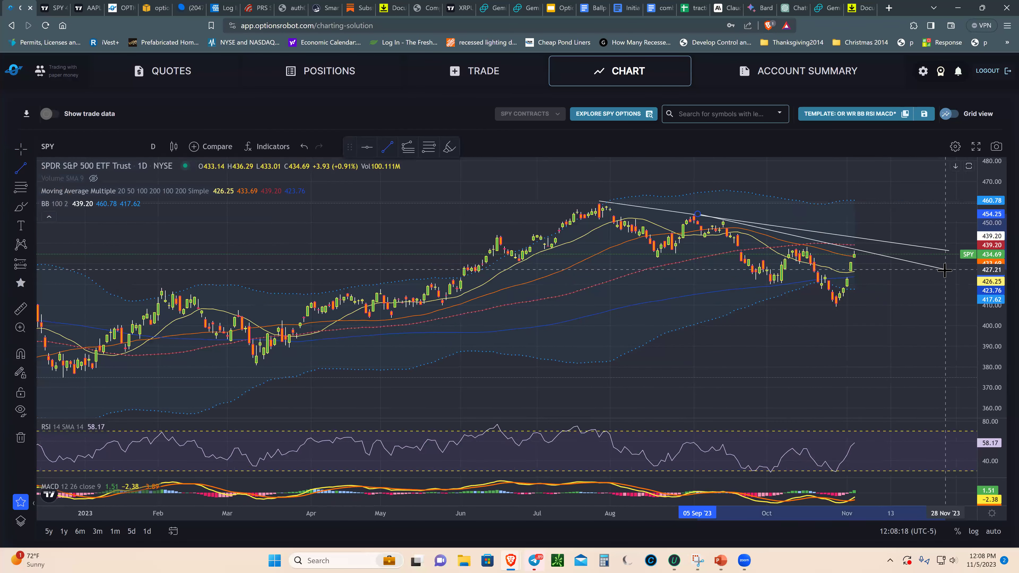
{"action": "left_click", "coordinate": [945, 271]}
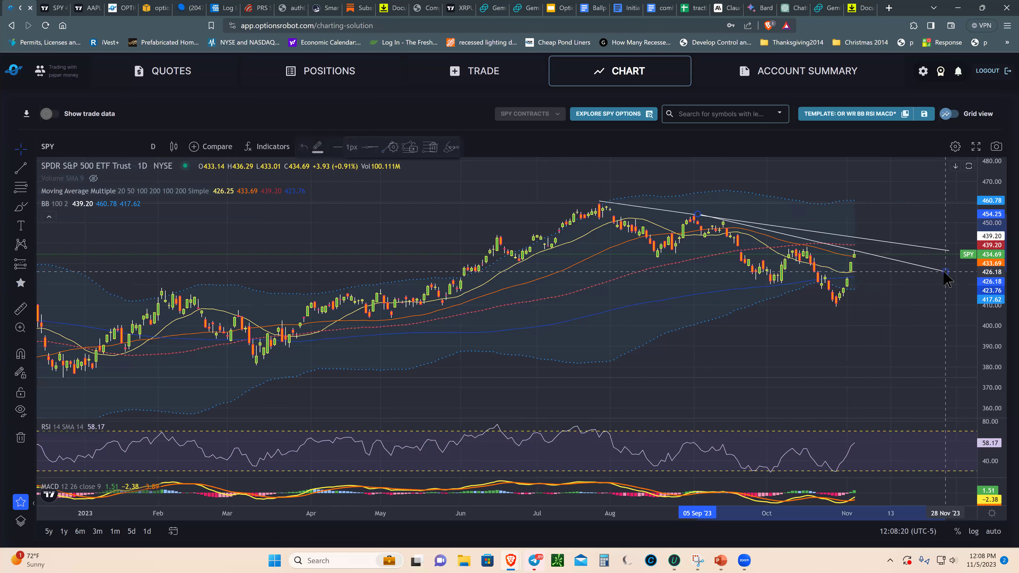
{"action": "left_click", "coordinate": [909, 191]}
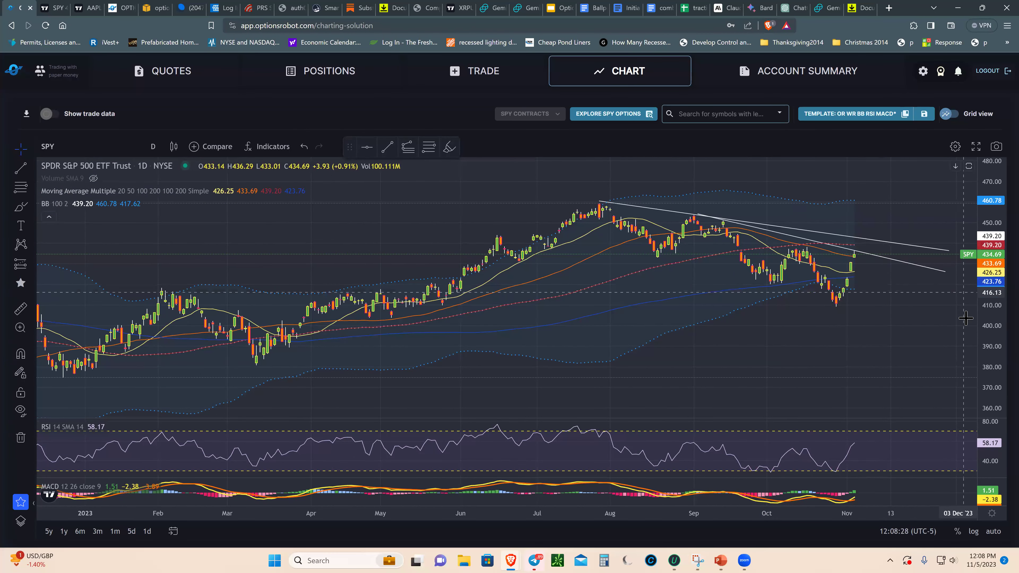
- Adjust the newer descending trend line on SPY, moving its start to about 453.77 on 01 Sep '23 and shortening its far end
{"action": "left_click_drag", "start_coordinate": [979, 295], "coordinate": [979, 273]}
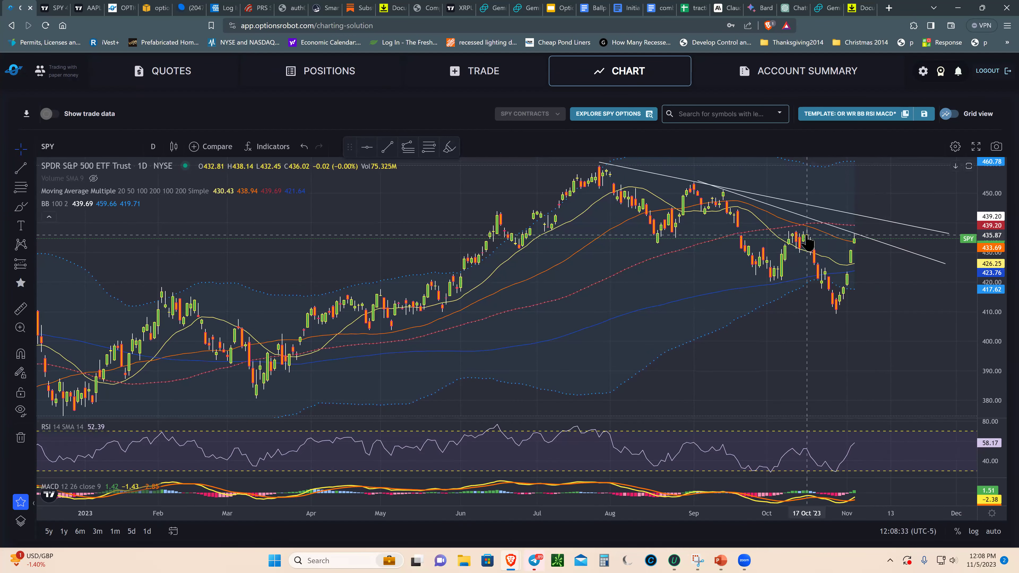
{"action": "scroll", "coordinate": [807, 240], "scroll_direction": "up", "scroll_amount": 2}
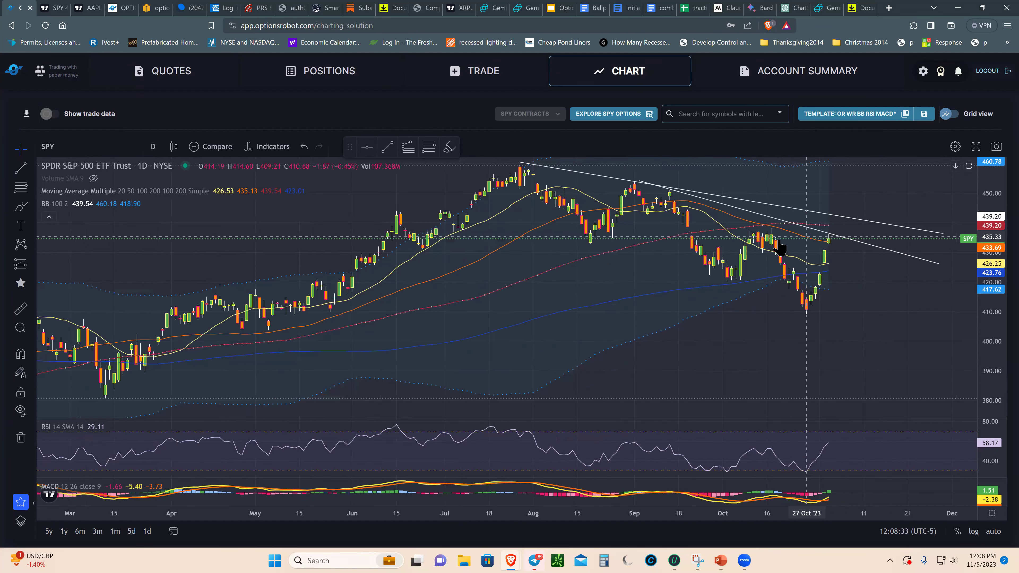
{"action": "left_click", "coordinate": [831, 237]}
{"action": "left_click", "coordinate": [831, 239]}
{"action": "left_click_drag", "start_coordinate": [987, 243], "coordinate": [992, 281]}
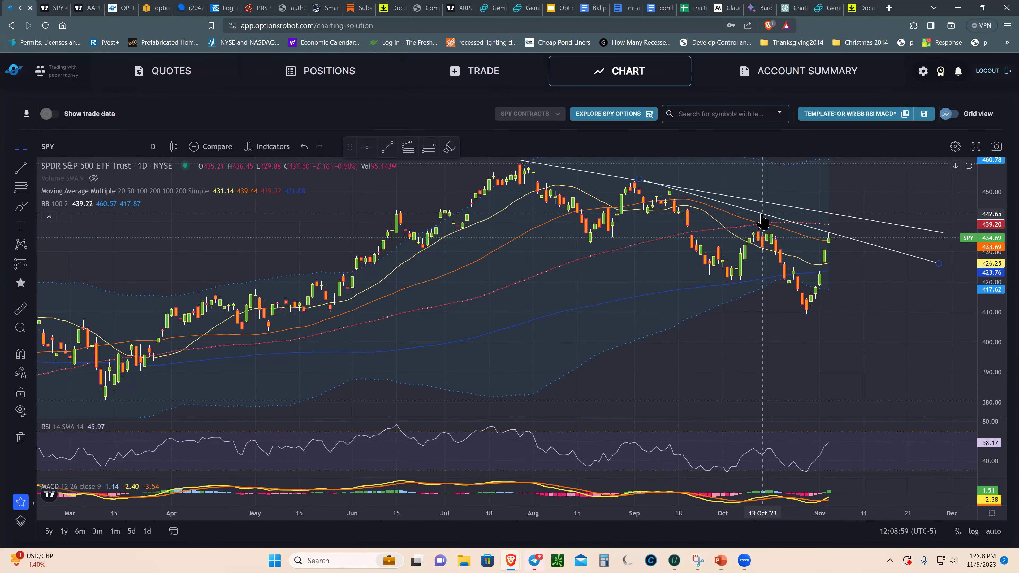
{"action": "left_click", "coordinate": [634, 182]}
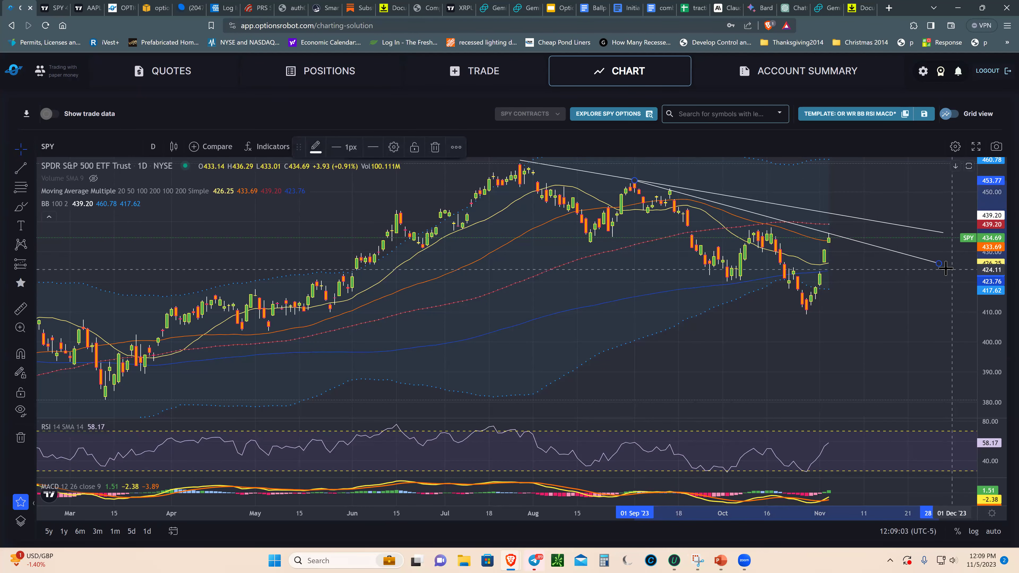
{"action": "left_click_drag", "start_coordinate": [941, 267], "coordinate": [925, 259]}
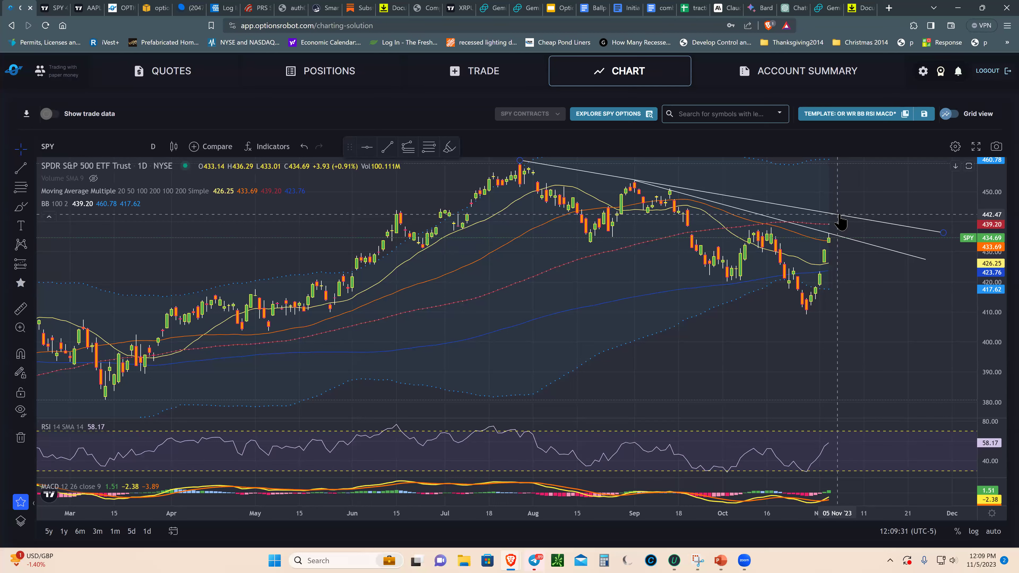
{"action": "left_click", "coordinate": [840, 220]}
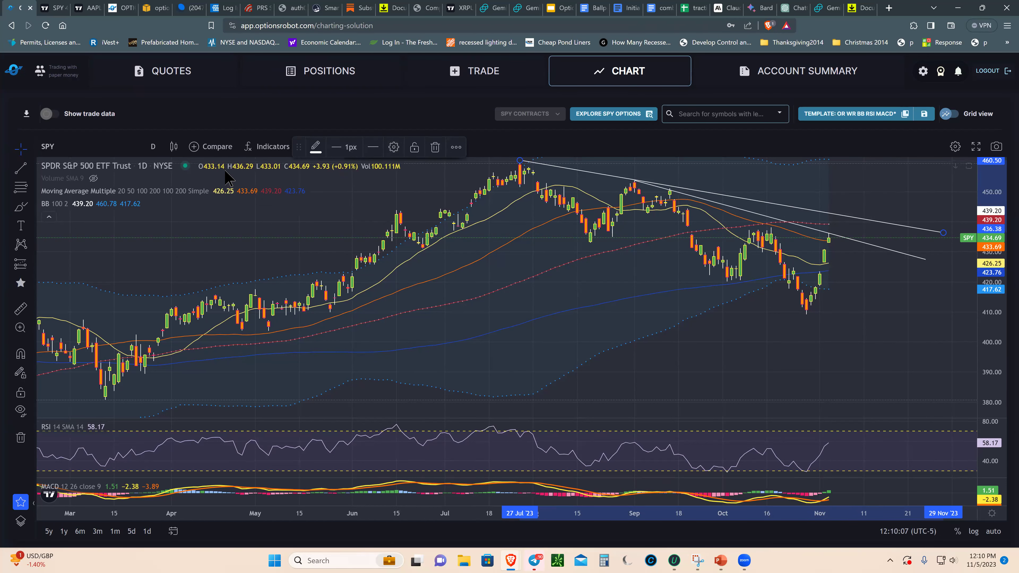
- View the SPY chart at 15-minute and 1-hour intervals and return it to 1 day
{"action": "left_click", "coordinate": [152, 149]}
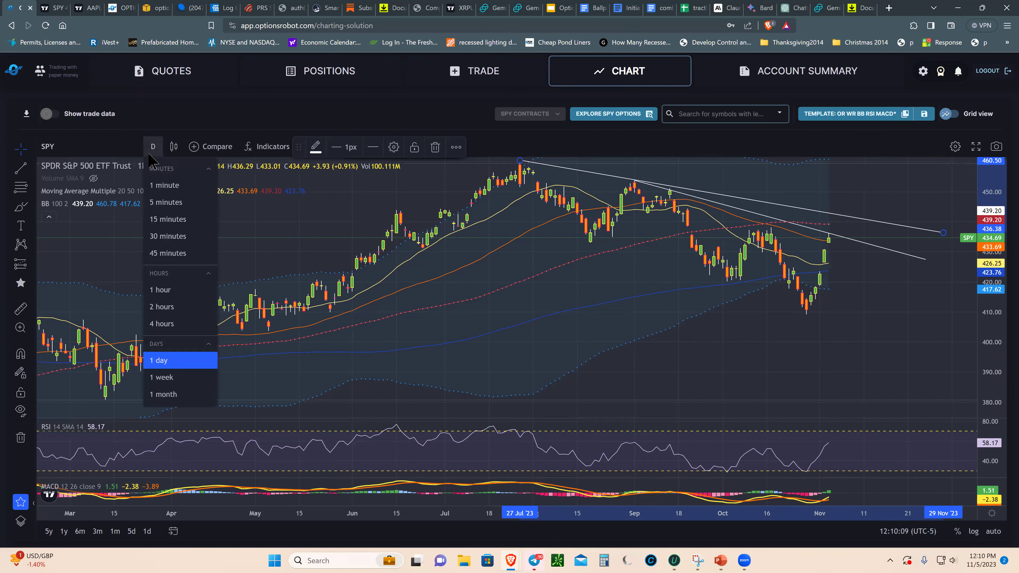
{"action": "left_click", "coordinate": [168, 219]}
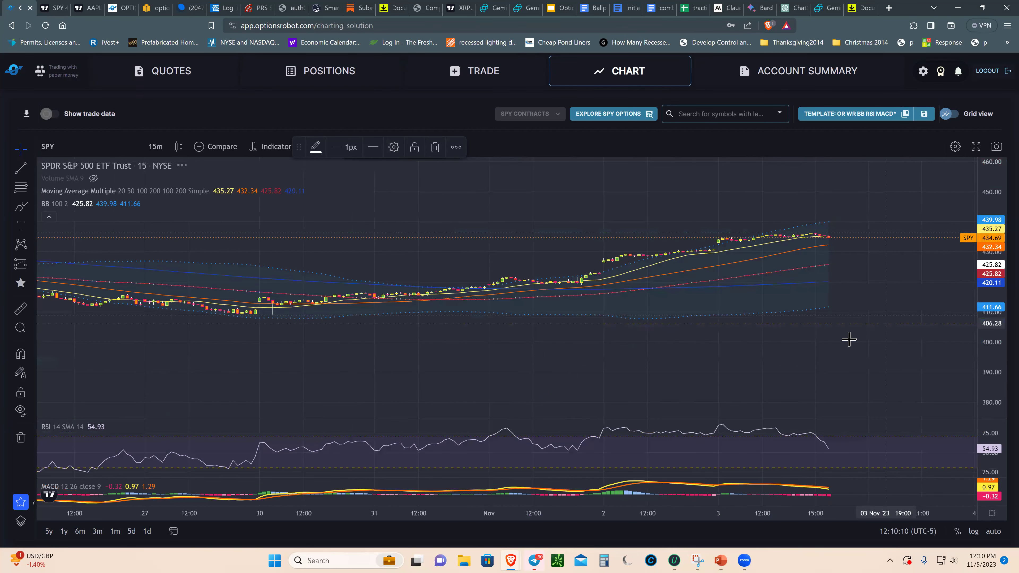
{"action": "left_click", "coordinate": [156, 147]}
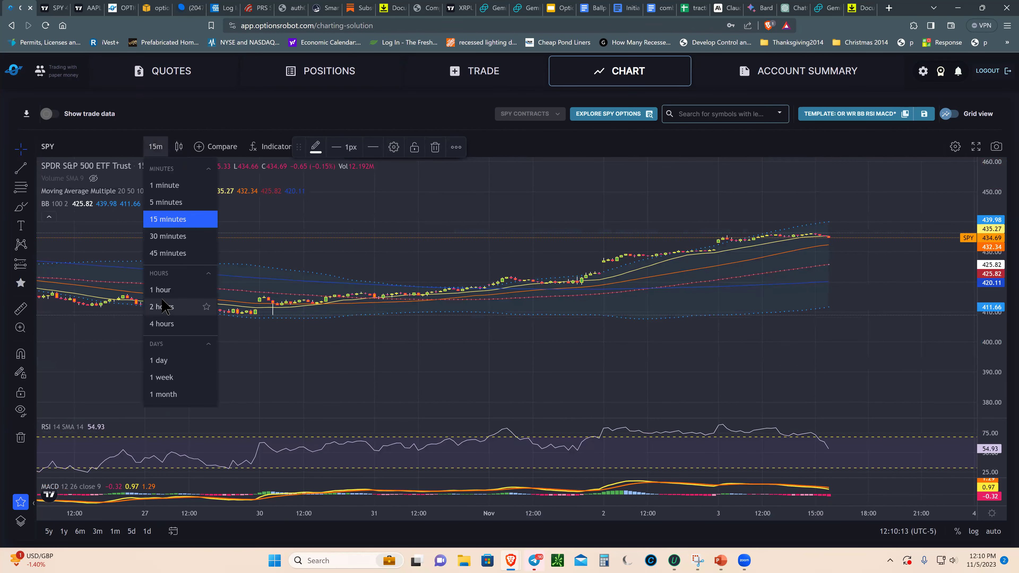
{"action": "left_click", "coordinate": [162, 290]}
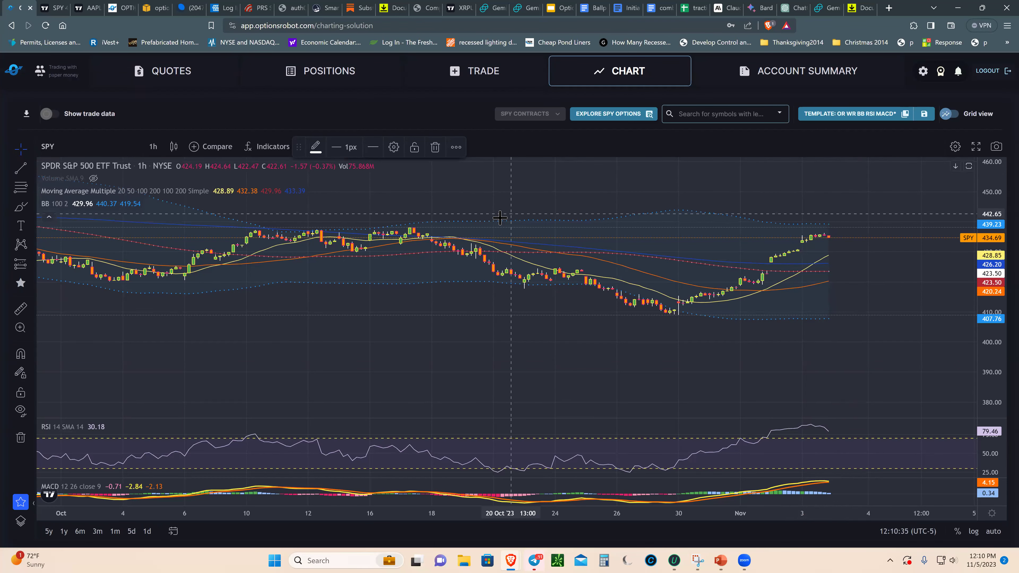
{"action": "left_click", "coordinate": [156, 155]}
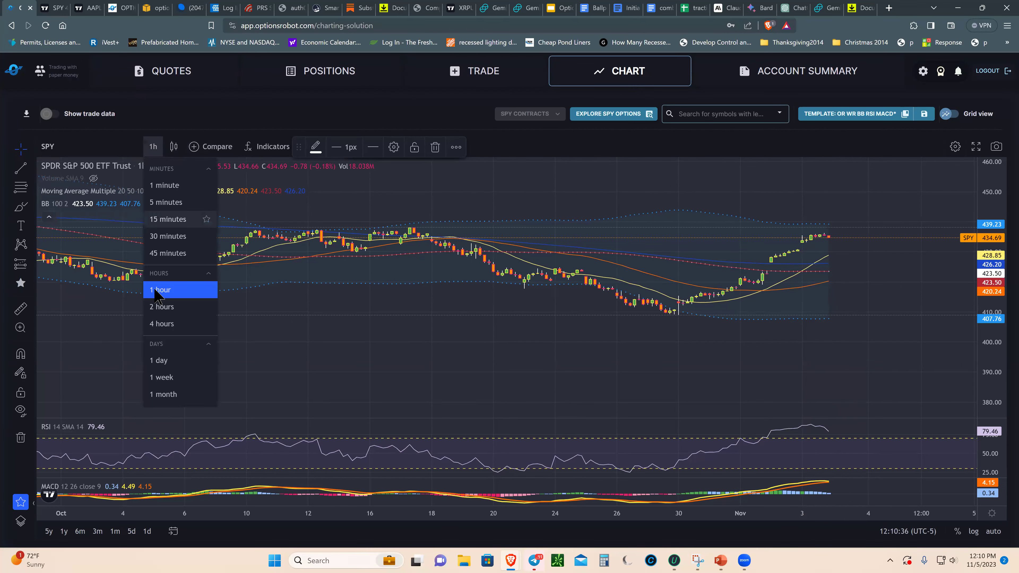
{"action": "left_click", "coordinate": [169, 359]}
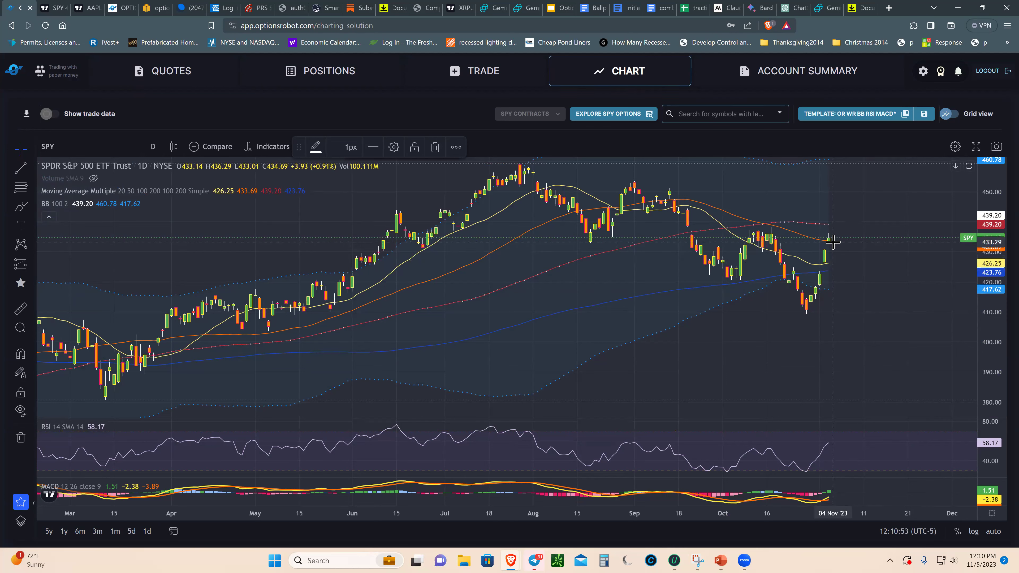
- Load the 10-year Treasury yield symbol TNX on the daily chart
{"action": "left_click", "coordinate": [88, 147]}
{"action": "type", "text": "TN"}
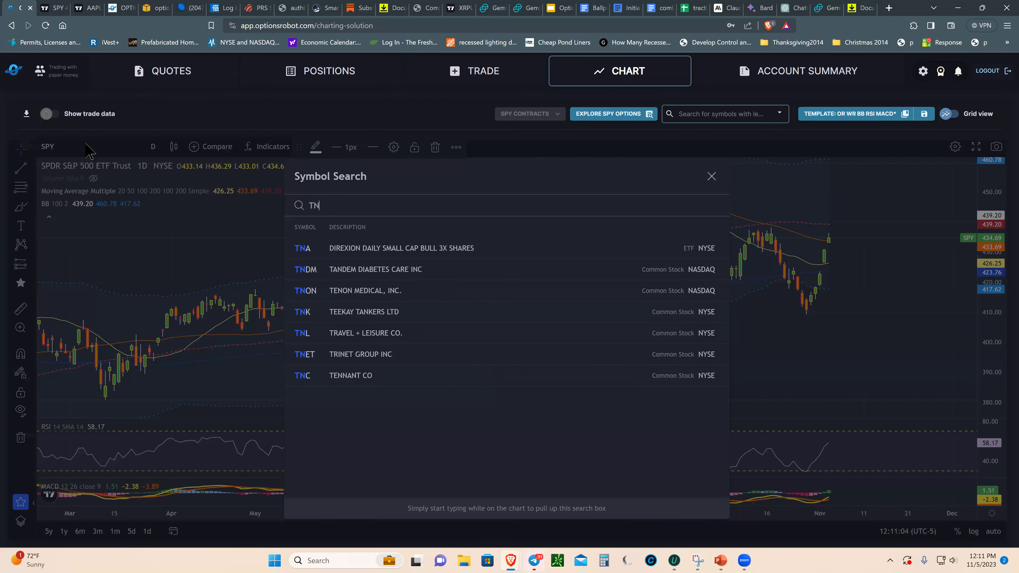
{"action": "type", "text": "X"}
{"action": "key", "text": "Return"}
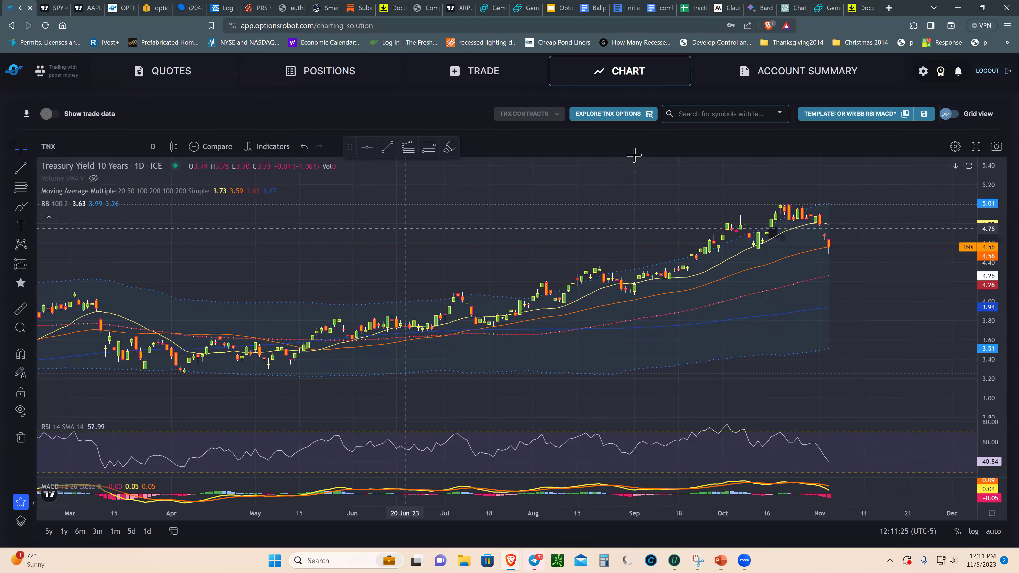
- Load the saved SPY levels template and view its daily chart over longer and shorter date ranges
{"action": "left_click", "coordinate": [713, 114]}
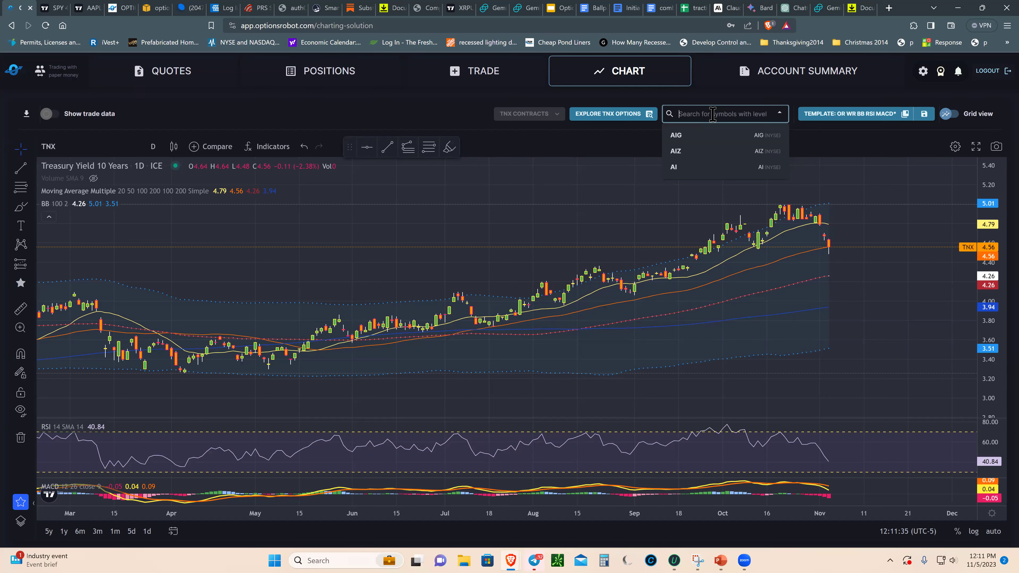
{"action": "type", "text": "s"}
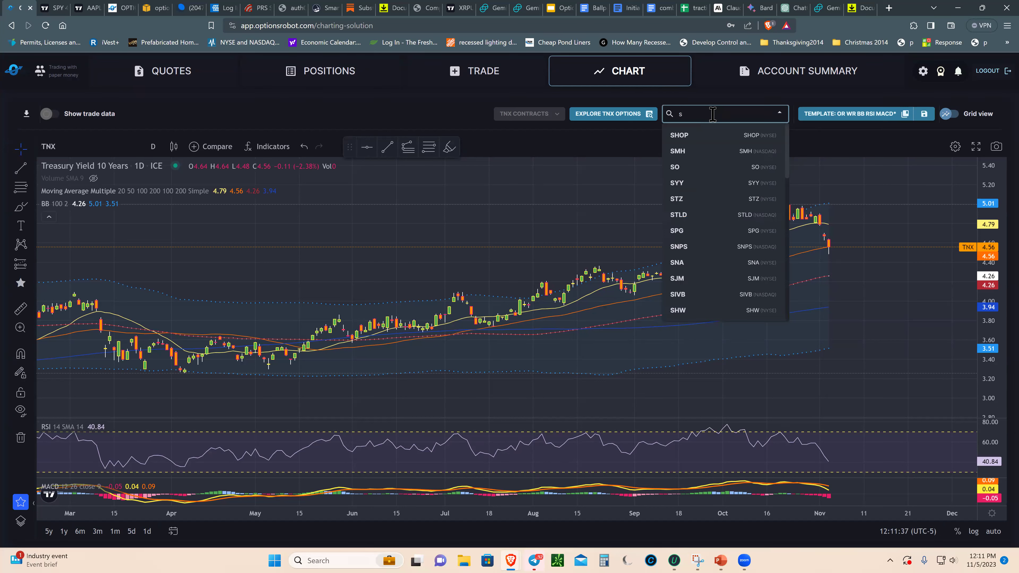
{"action": "type", "text": "py"}
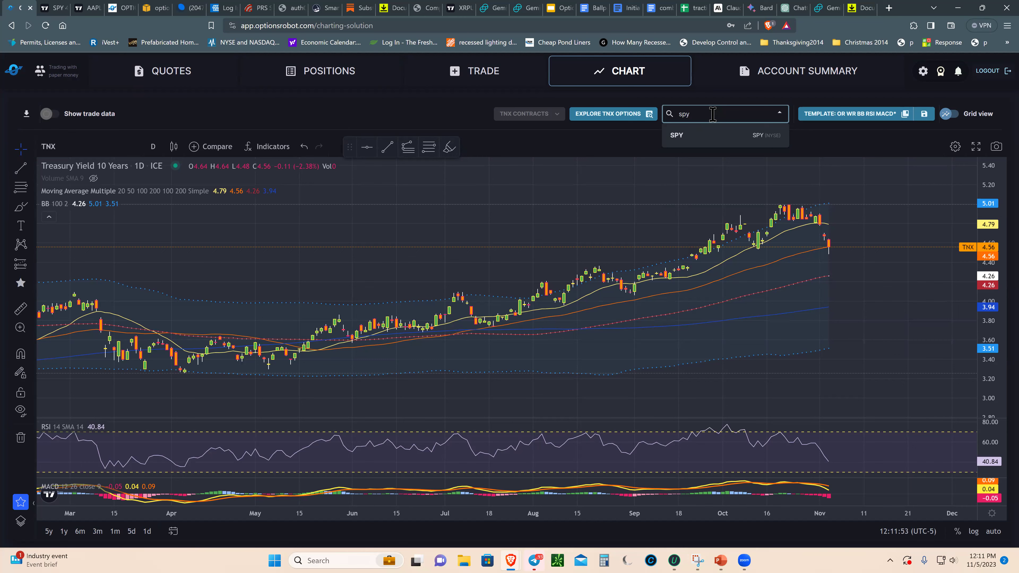
{"action": "left_click", "coordinate": [700, 140]}
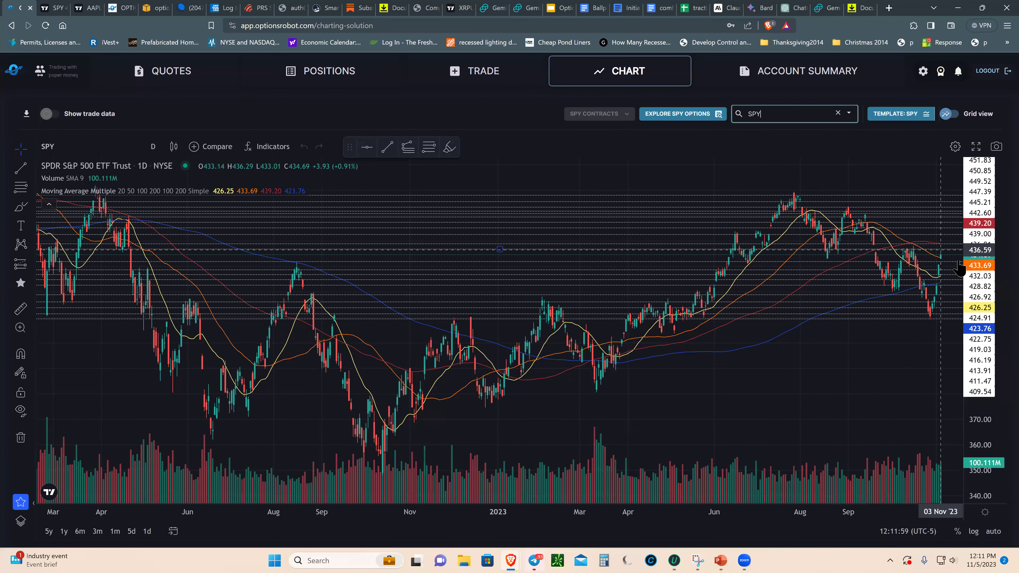
{"action": "scroll", "coordinate": [947, 256], "scroll_direction": "down", "scroll_amount": 5}
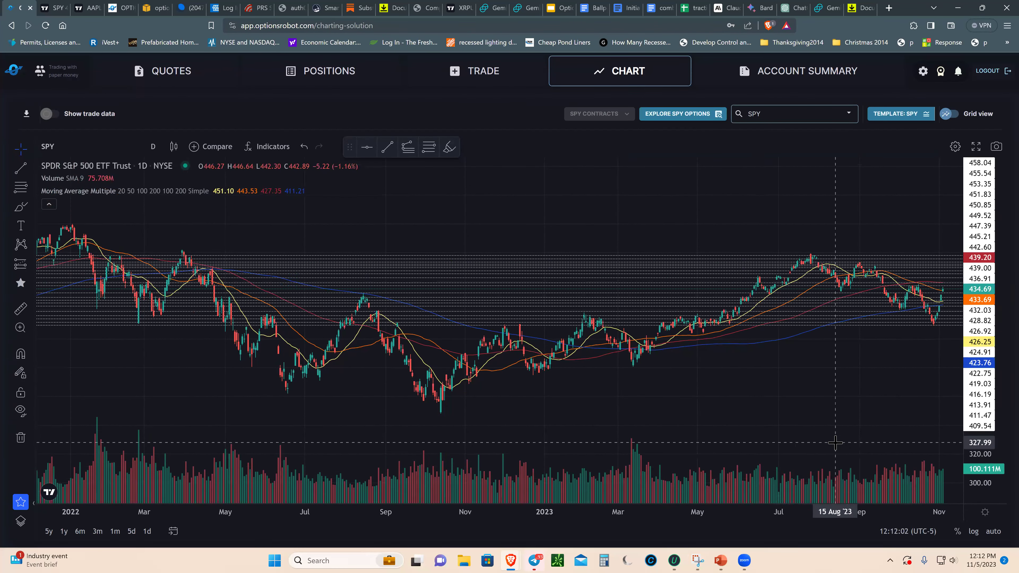
{"action": "scroll", "coordinate": [931, 266], "scroll_direction": "up", "scroll_amount": 5}
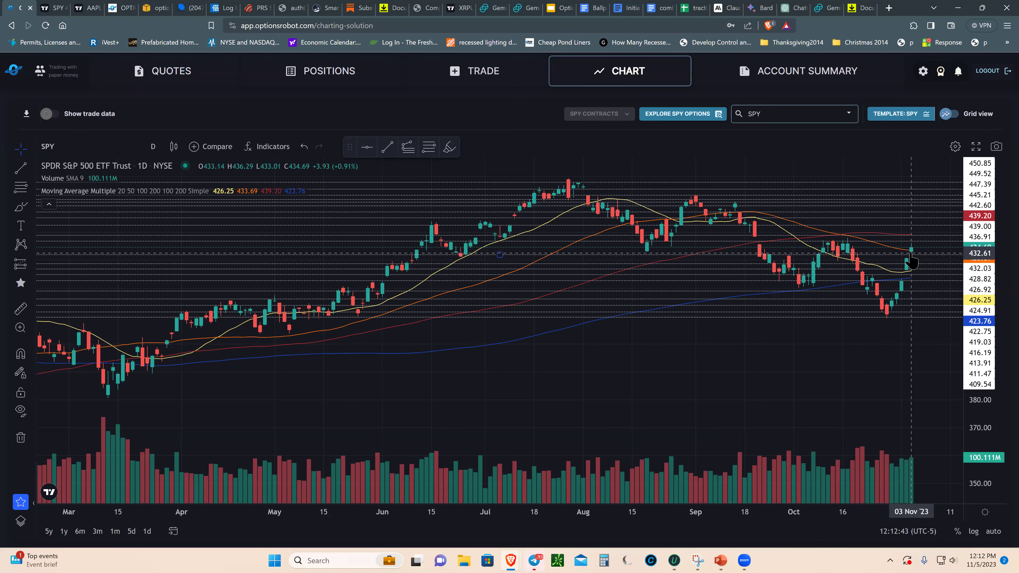
- Reload the SPY symbol on the levels chart through a symbol search
{"action": "left_click", "coordinate": [94, 149]}
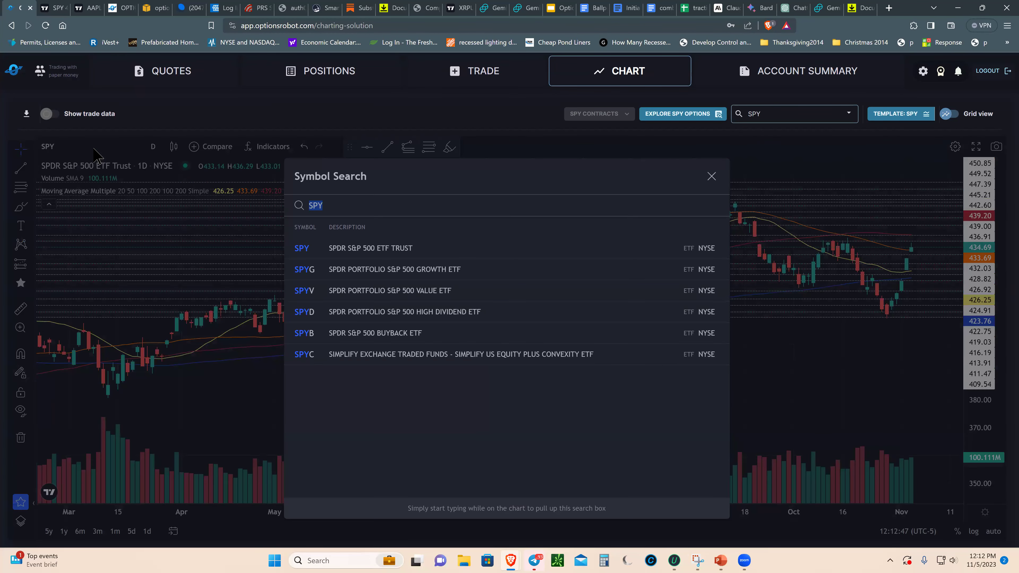
{"action": "type", "text": "SPY"}
{"action": "key", "text": "Return"}
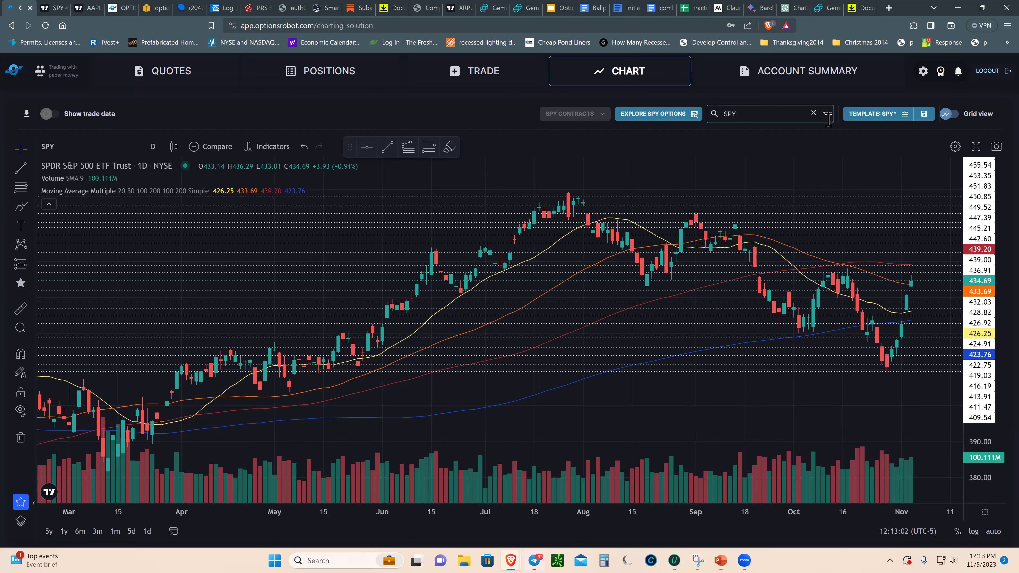
{"action": "left_click", "coordinate": [775, 118]}
{"action": "key", "text": "BackSpace"}
{"action": "key", "text": "BackSpace"}
{"action": "key", "text": "BackSpace"}
{"action": "type", "text": "ft"}
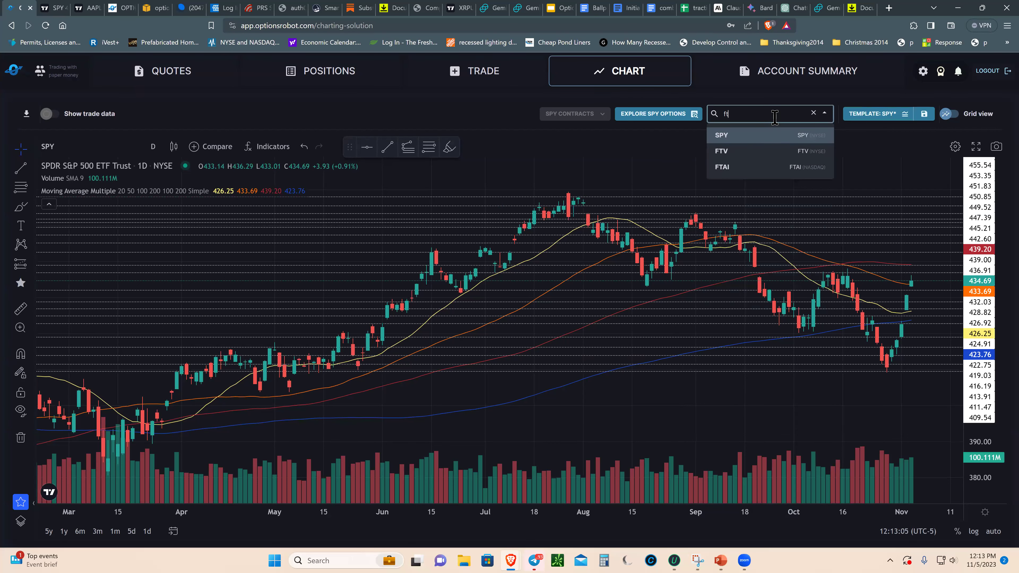
{"action": "left_click", "coordinate": [858, 163]}
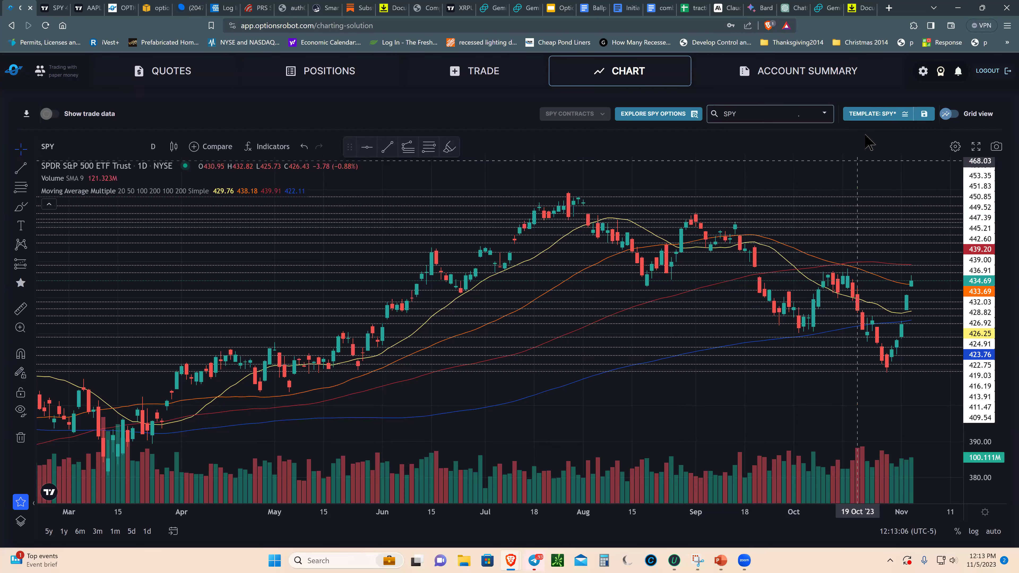
- Apply the OR WR BB RSI MACD chart template and change its symbol to SPY
{"action": "left_click", "coordinate": [871, 119]}
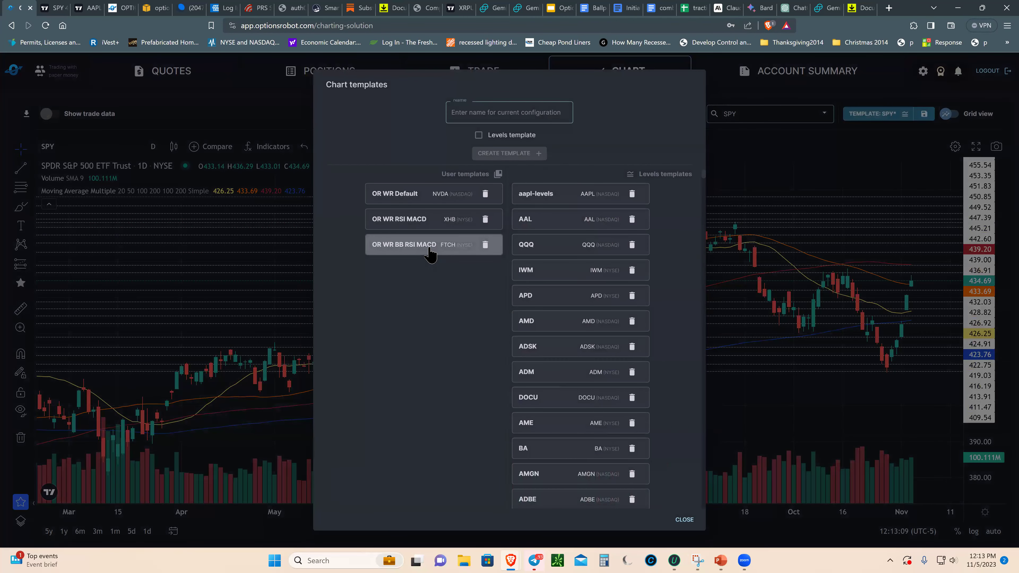
{"action": "left_click", "coordinate": [430, 252]}
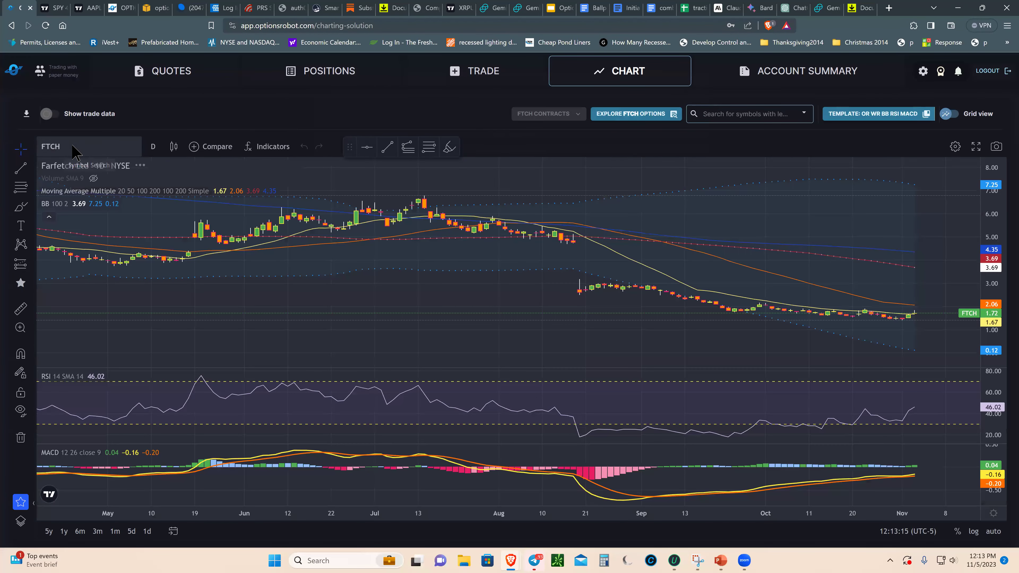
{"action": "left_click", "coordinate": [74, 152]}
{"action": "type", "text": "S"}
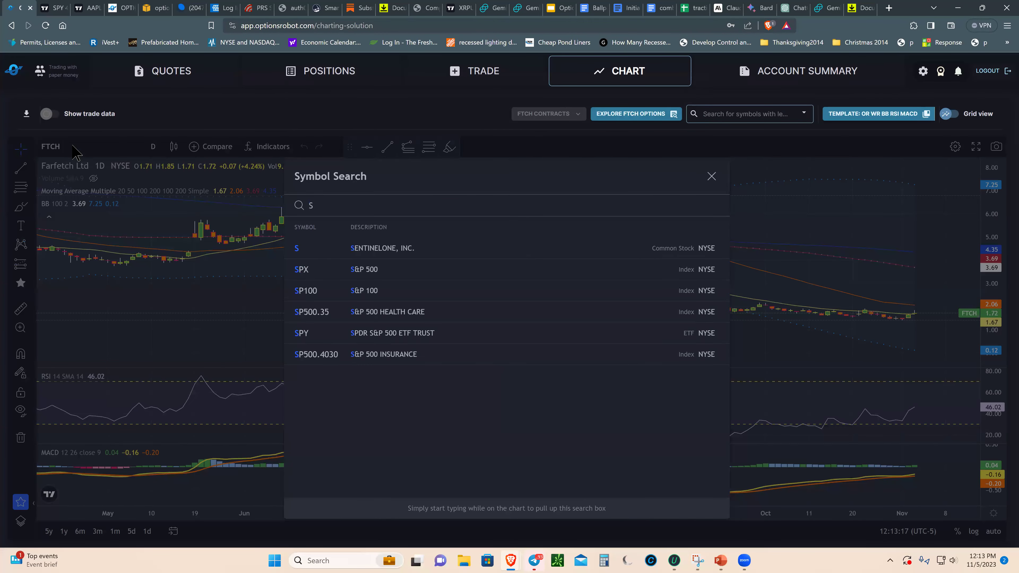
{"action": "type", "text": "PY"}
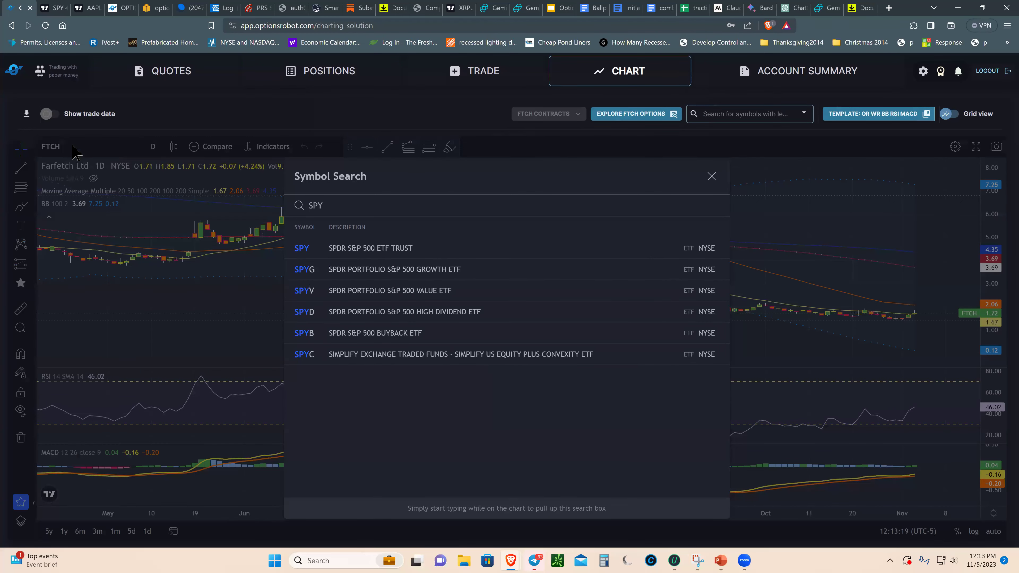
{"action": "left_click", "coordinate": [336, 248]}
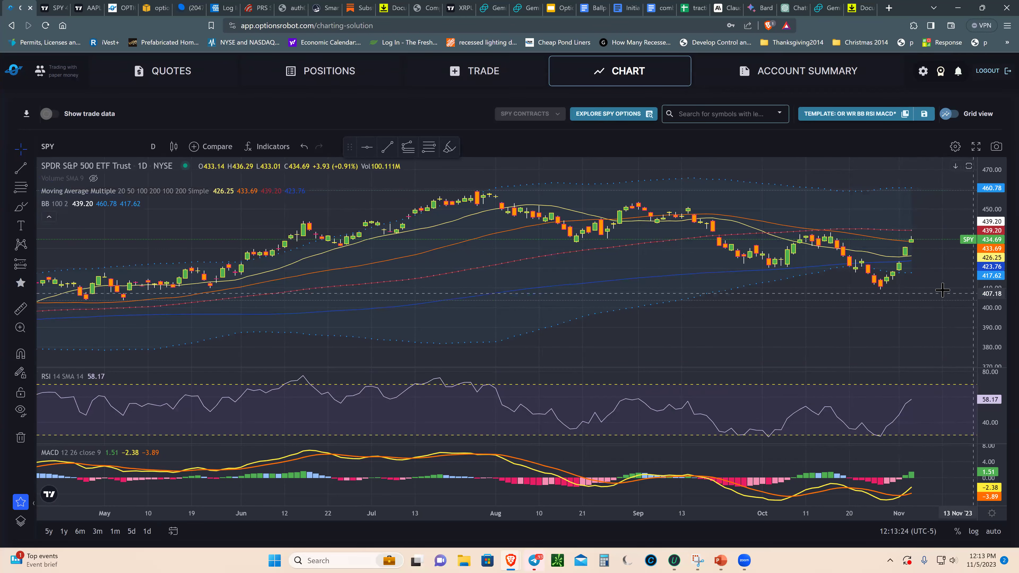
- Draw a descending trend line on the SPY daily chart from about 459.93 on 28 Jul '23 to about 440.55 on 11 Nov '23
{"action": "left_click", "coordinate": [387, 147]}
{"action": "left_click", "coordinate": [483, 189]}
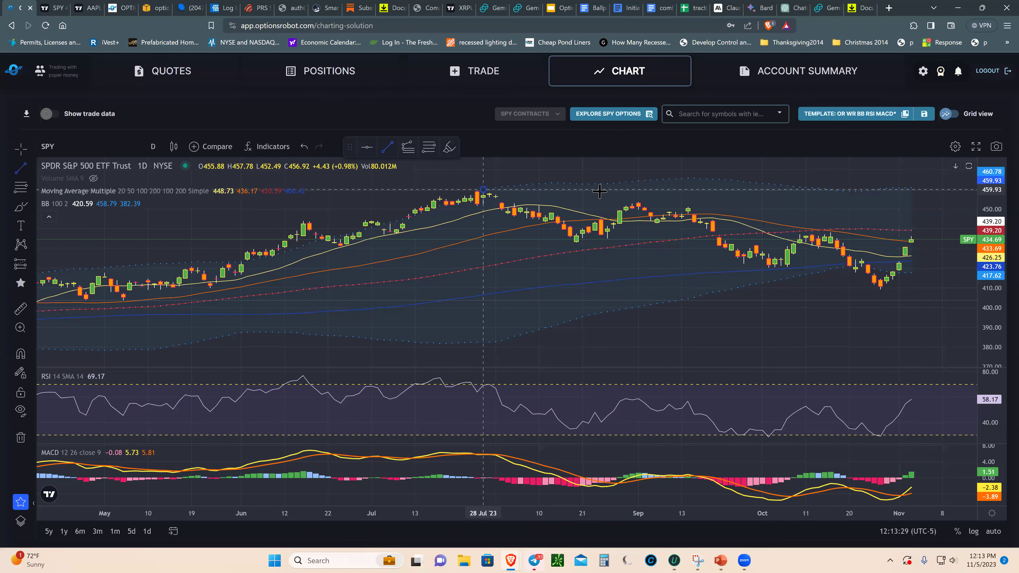
{"action": "left_click", "coordinate": [960, 227]}
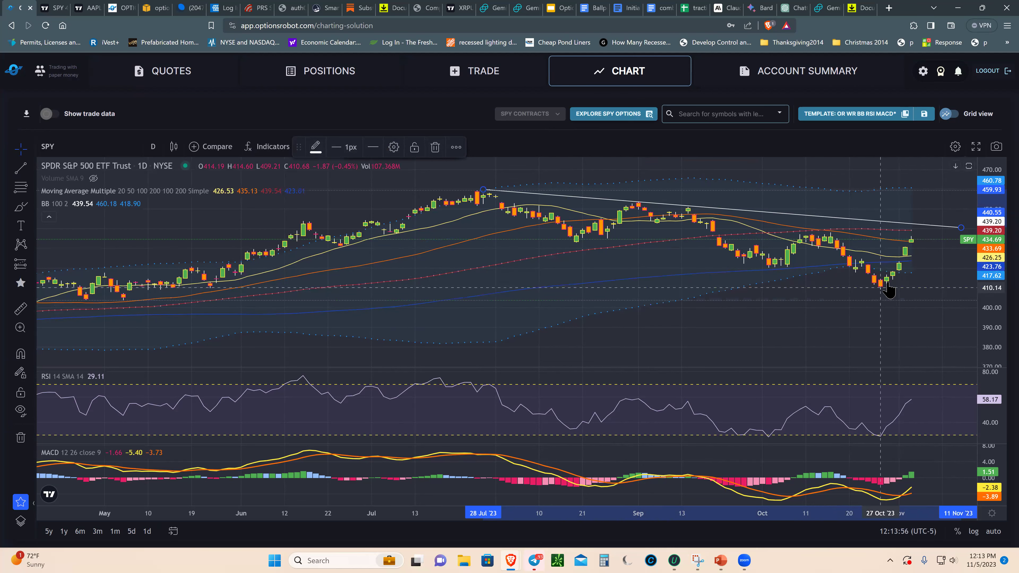
- Examine SPY's pullback from the July 2023 high up close and against its multi-year history, with Bollinger Bands, RSI and MACD
{"action": "left_click_drag", "start_coordinate": [991, 217], "coordinate": [1000, 242]}
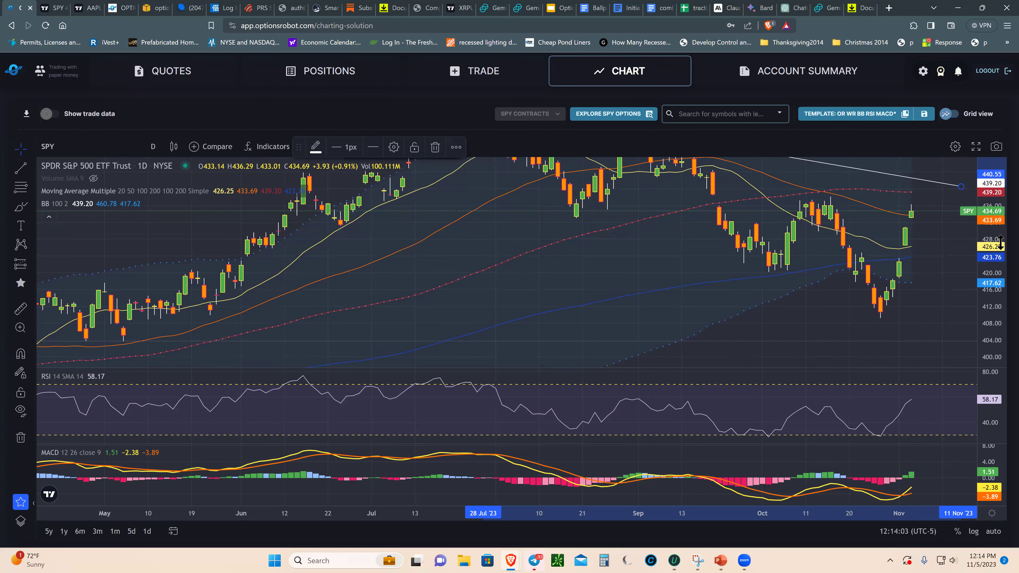
{"action": "left_click_drag", "start_coordinate": [1002, 244], "coordinate": [998, 300]}
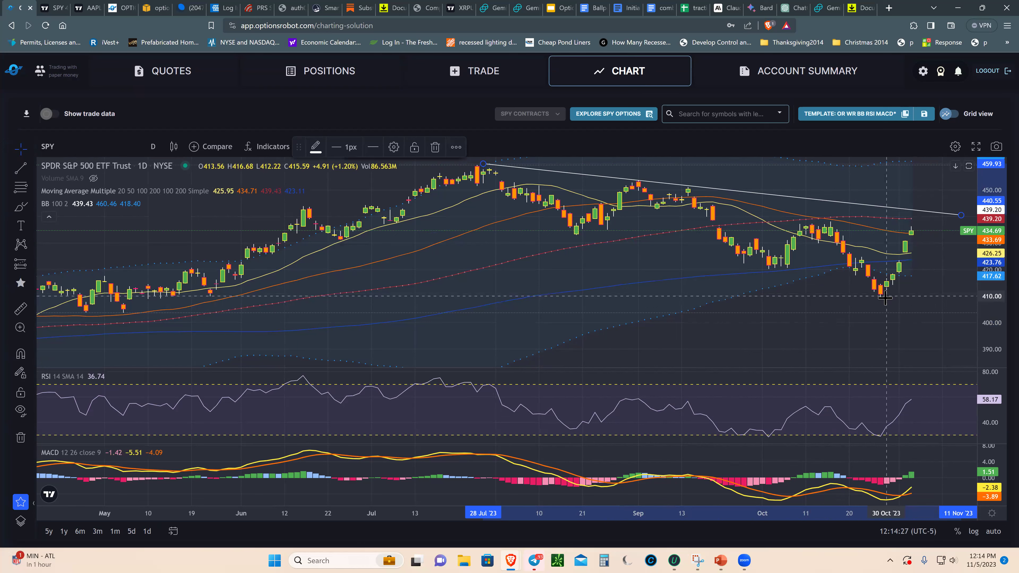
{"action": "left_click_drag", "start_coordinate": [979, 291], "coordinate": [978, 319]}
{"action": "scroll", "coordinate": [902, 298], "scroll_direction": "down", "scroll_amount": 2}
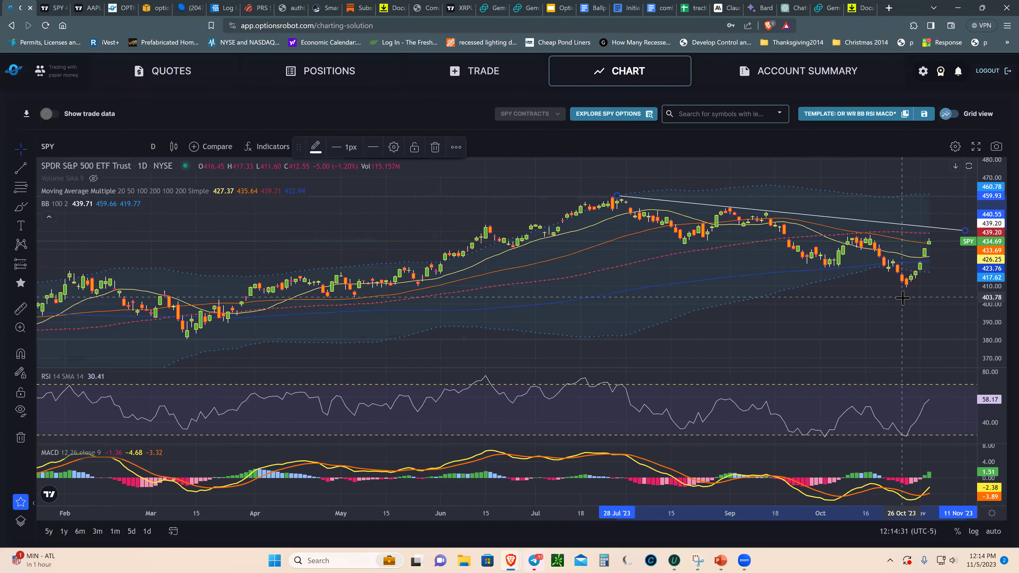
{"action": "scroll", "coordinate": [902, 298], "scroll_direction": "down", "scroll_amount": 4}
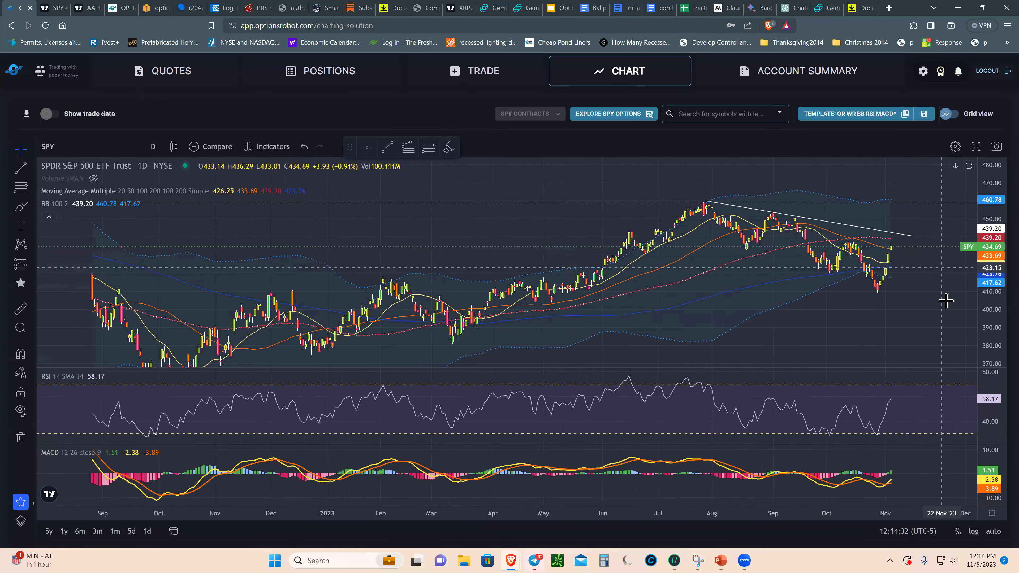
{"action": "scroll", "coordinate": [945, 299], "scroll_direction": "down", "scroll_amount": 3}
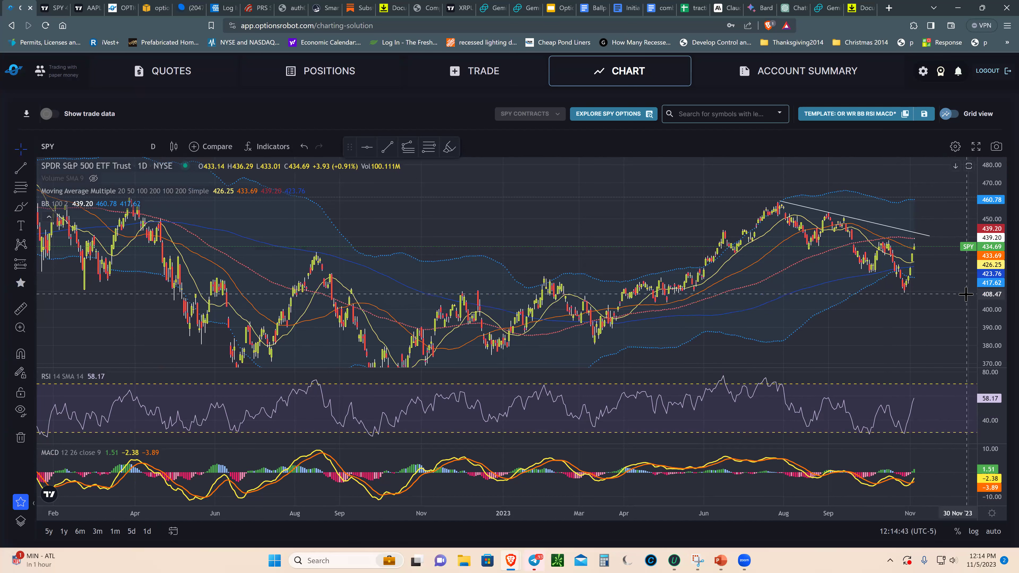
{"action": "scroll", "coordinate": [959, 266], "scroll_direction": "down", "scroll_amount": 5}
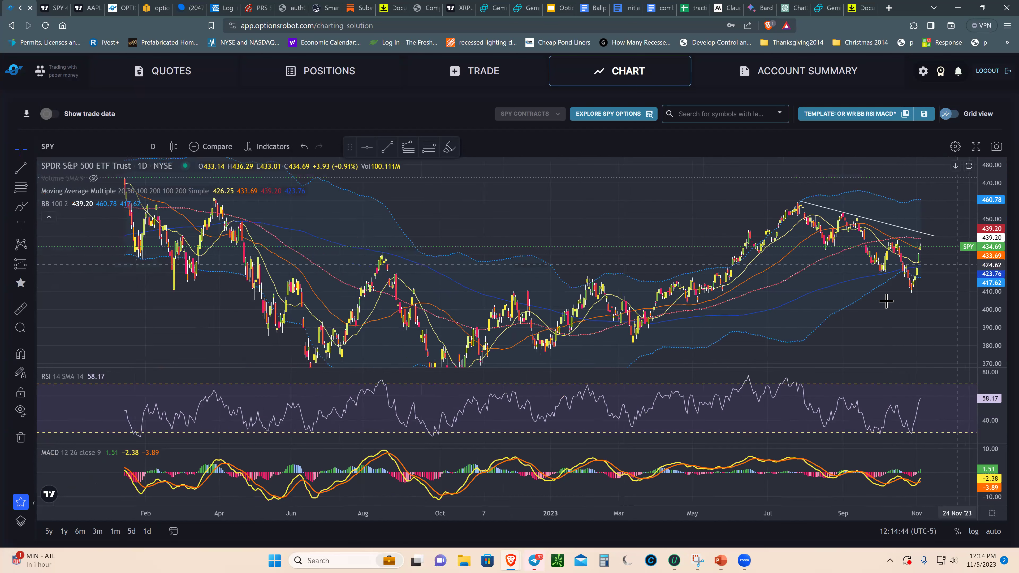
{"action": "left_click_drag", "start_coordinate": [992, 234], "coordinate": [989, 273]}
{"action": "scroll", "coordinate": [854, 330], "scroll_direction": "down", "scroll_amount": 2}
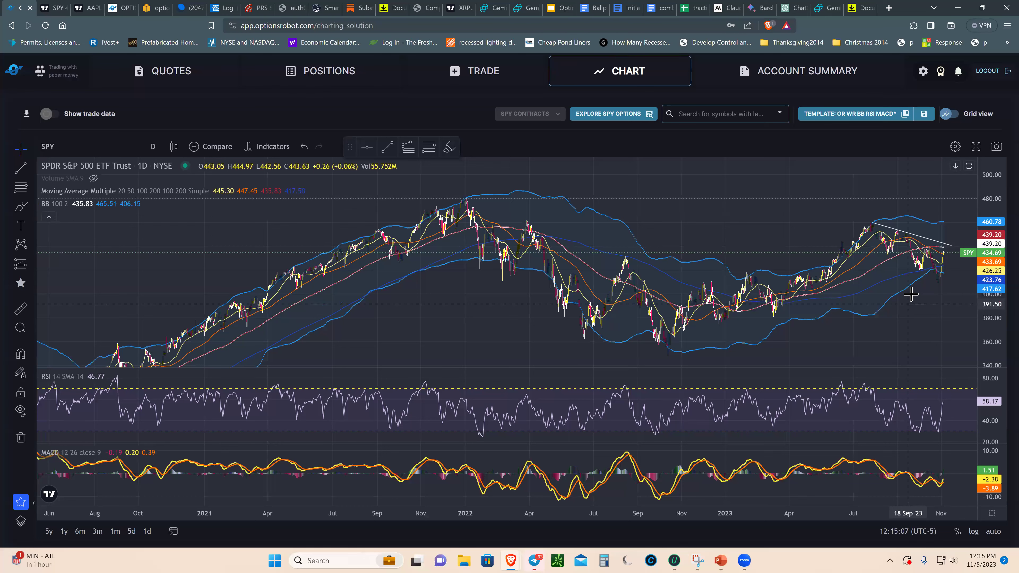
{"action": "scroll", "coordinate": [989, 297], "scroll_direction": "up", "scroll_amount": 2}
{"action": "left_click_drag", "start_coordinate": [988, 292], "coordinate": [989, 277]}
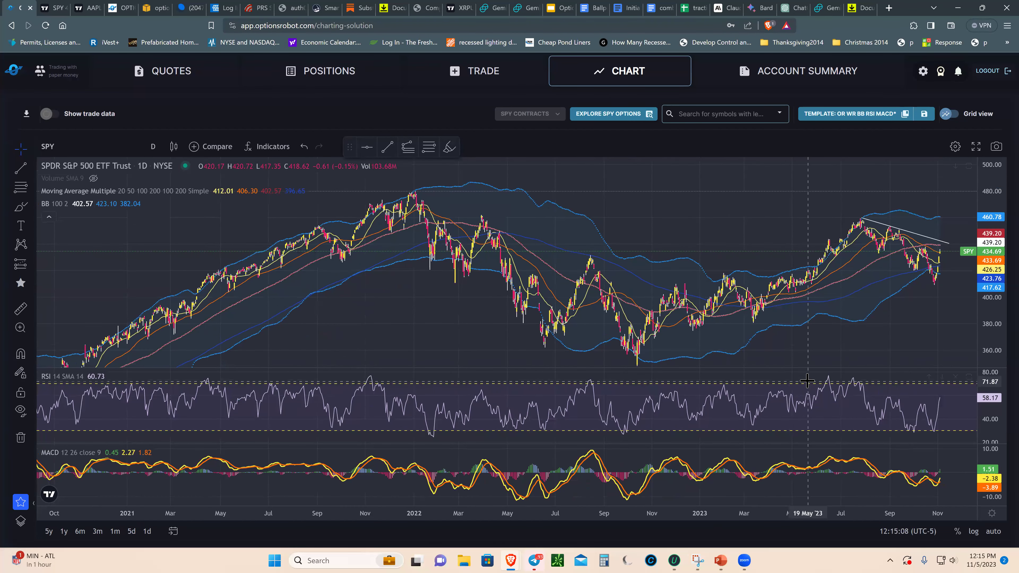
- Enlarge the price pane above the RSI and MACD panes and examine SPY's price history from 2020 to November 2023
{"action": "left_click_drag", "start_coordinate": [810, 385], "coordinate": [730, 461]}
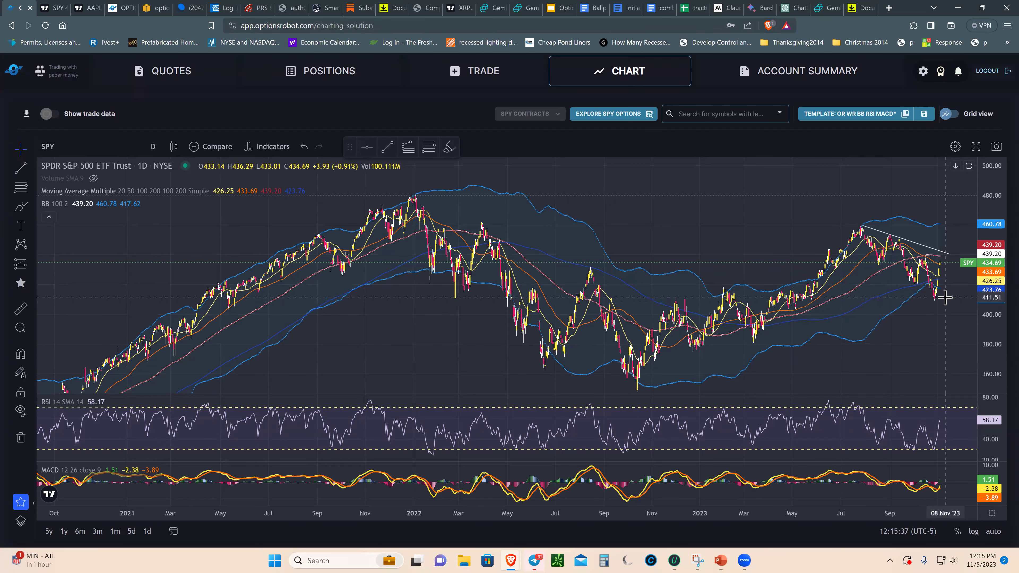
{"action": "left_click_drag", "start_coordinate": [979, 313], "coordinate": [979, 341]}
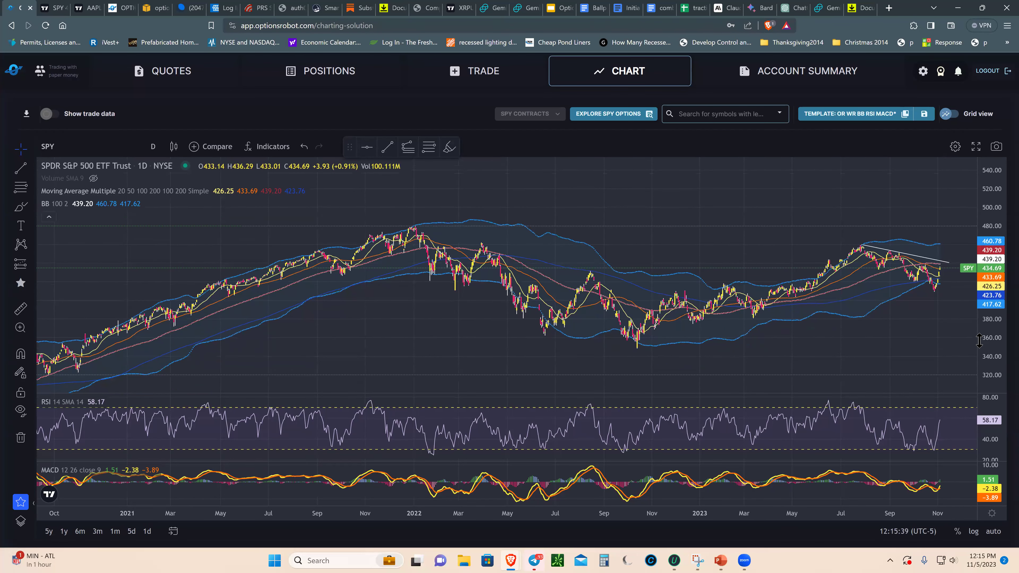
{"action": "double_click", "coordinate": [980, 340]}
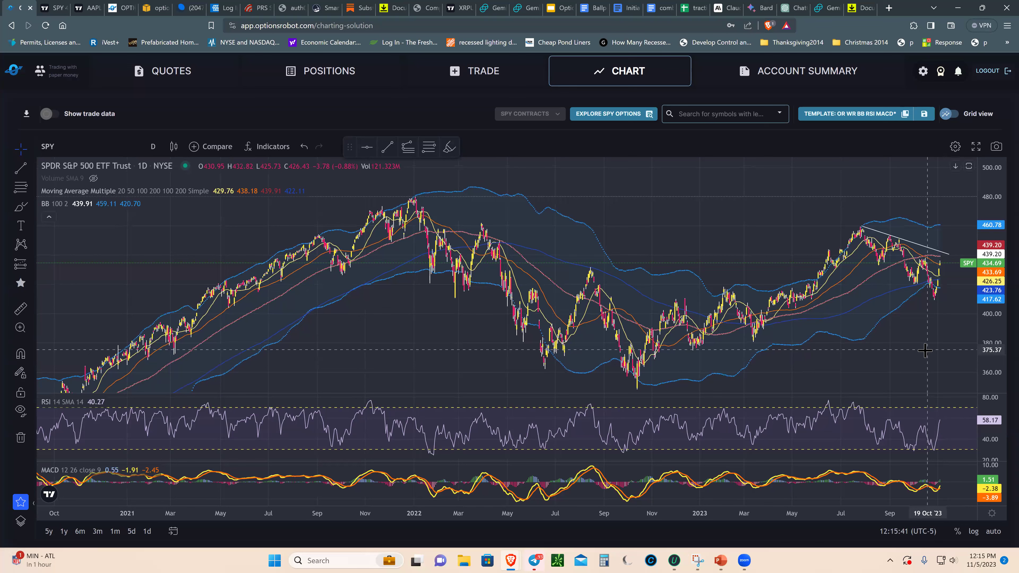
{"action": "scroll", "coordinate": [919, 299], "scroll_direction": "down", "scroll_amount": 3}
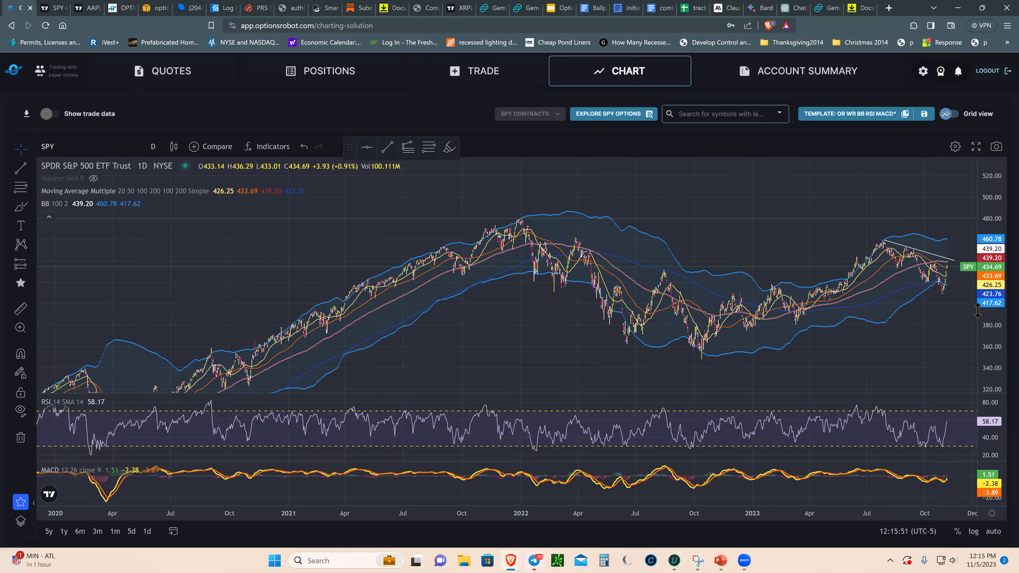
{"action": "scroll", "coordinate": [950, 328], "scroll_direction": "up", "scroll_amount": 2}
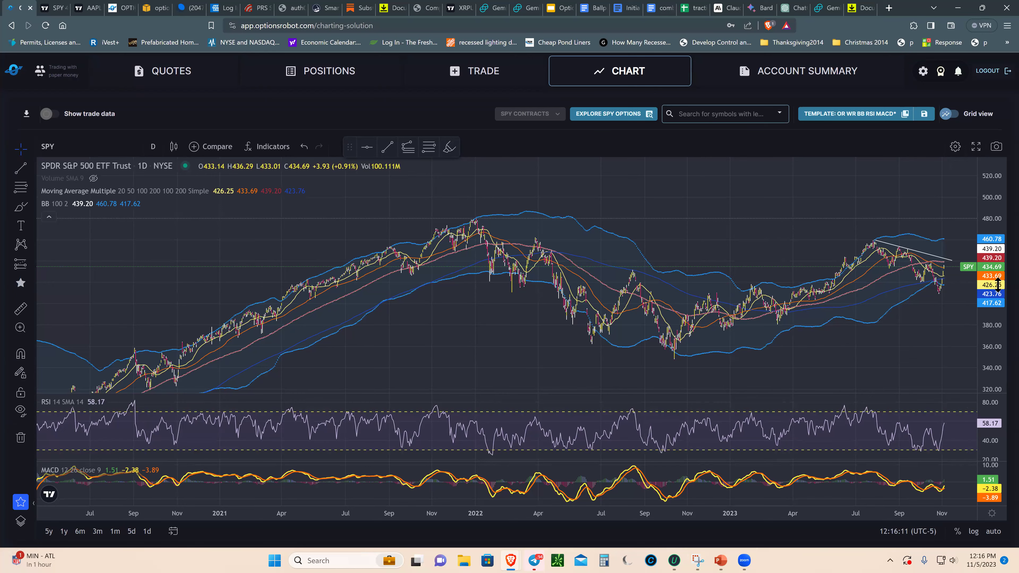
{"action": "left_click_drag", "start_coordinate": [998, 285], "coordinate": [998, 327]}
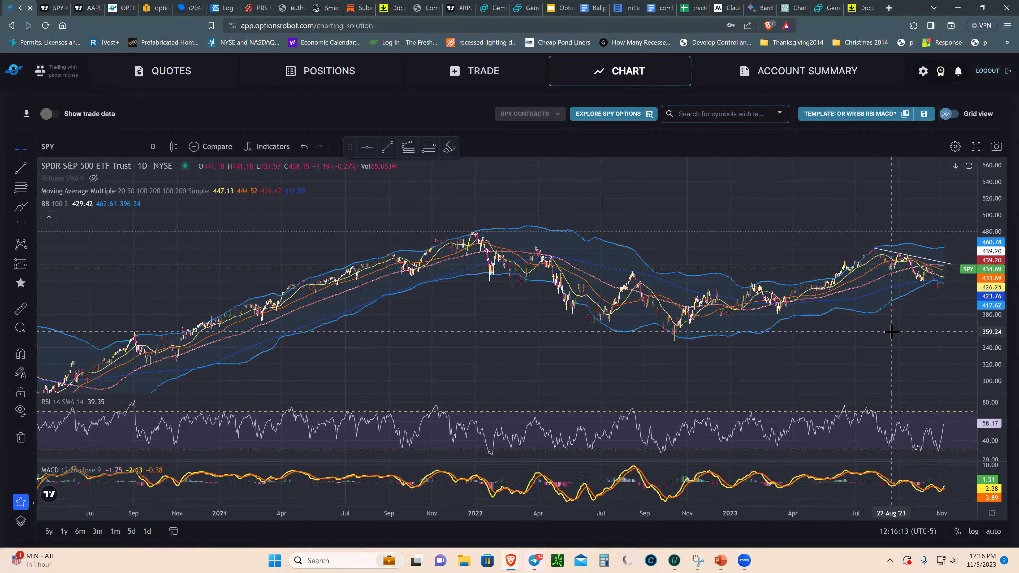
{"action": "scroll", "coordinate": [892, 331], "scroll_direction": "up", "scroll_amount": 2}
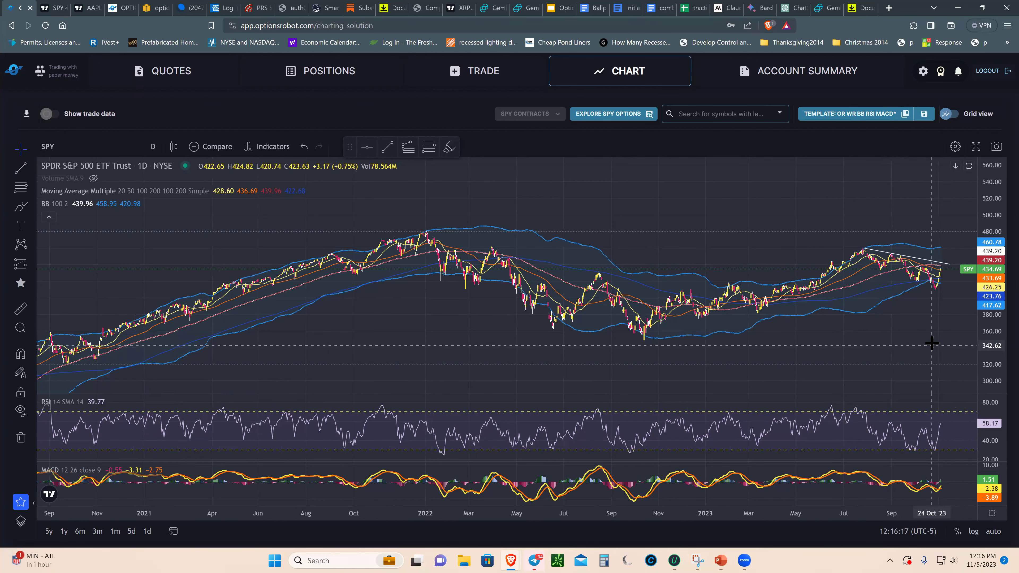
{"action": "left_click_drag", "start_coordinate": [911, 343], "coordinate": [823, 343]}
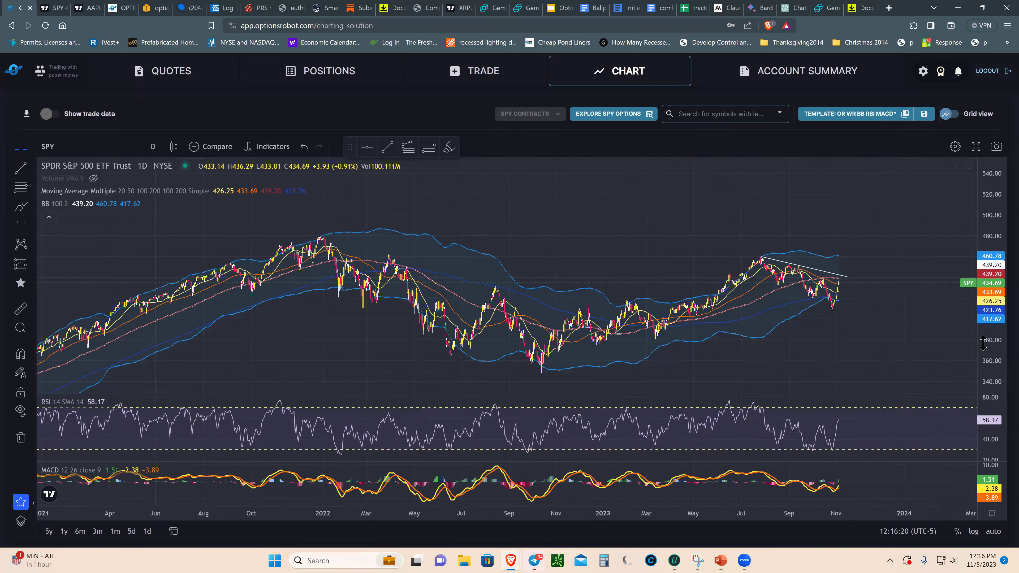
{"action": "left_click_drag", "start_coordinate": [983, 343], "coordinate": [983, 335]}
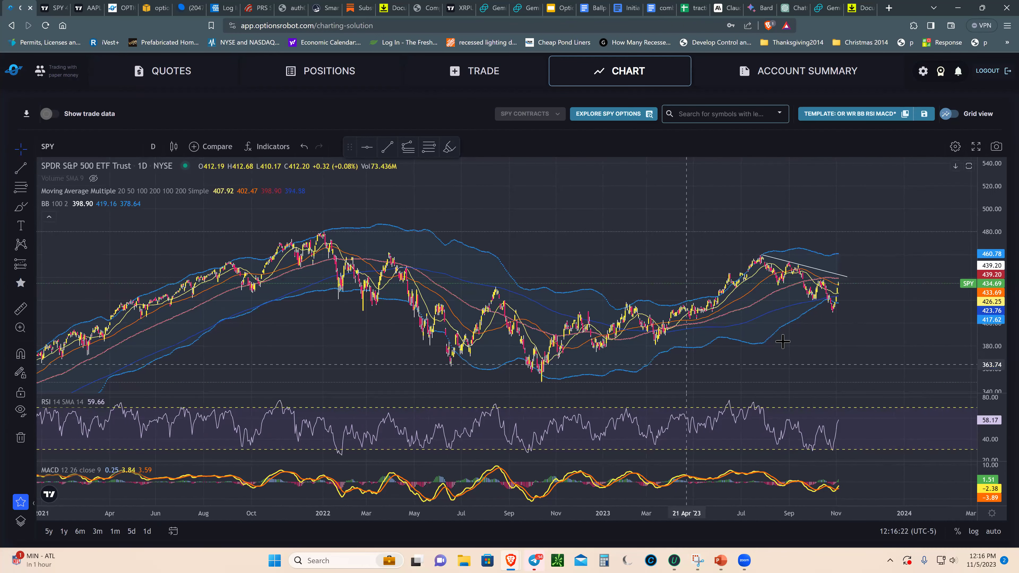
{"action": "scroll", "coordinate": [868, 314], "scroll_direction": "down", "scroll_amount": 1}
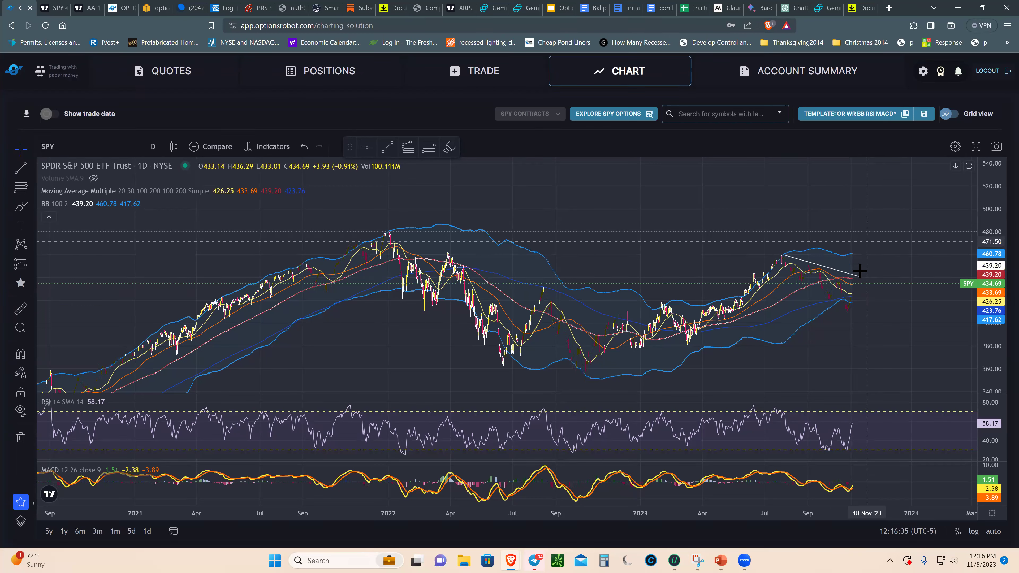
- Examine SPY's daily prices from mid-2021 to November 2023 against the descending trend line, moving averages and Bollinger Bands
{"action": "scroll", "coordinate": [853, 277], "scroll_direction": "up", "scroll_amount": 3}
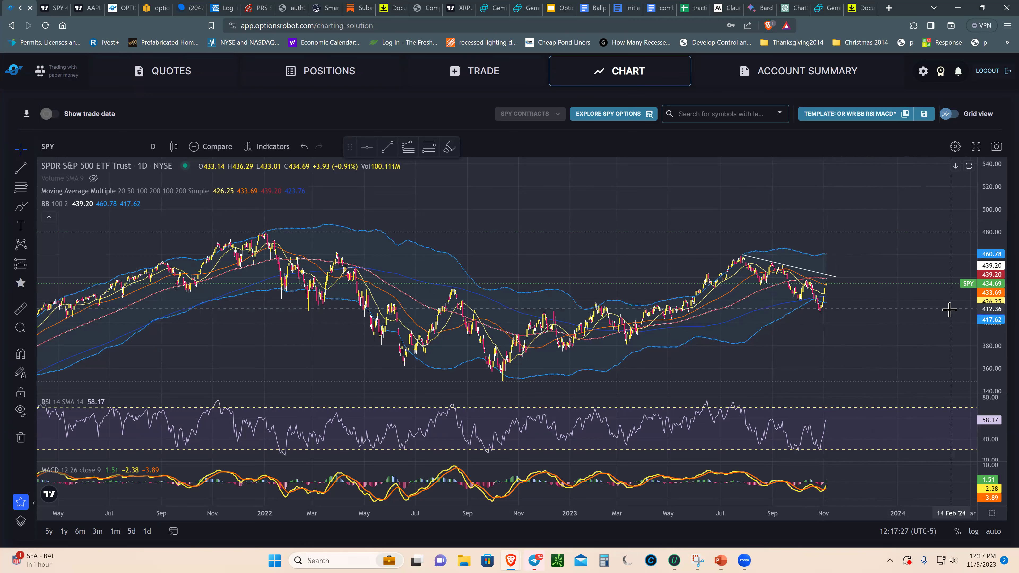
{"action": "left_click_drag", "start_coordinate": [987, 310], "coordinate": [986, 321]}
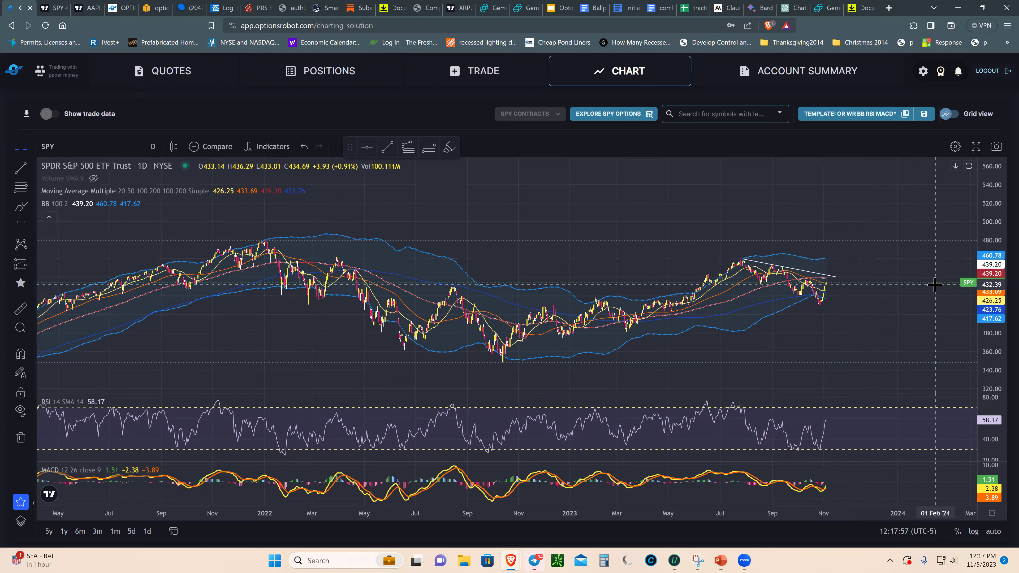
{"action": "scroll", "coordinate": [839, 287], "scroll_direction": "up", "scroll_amount": 1}
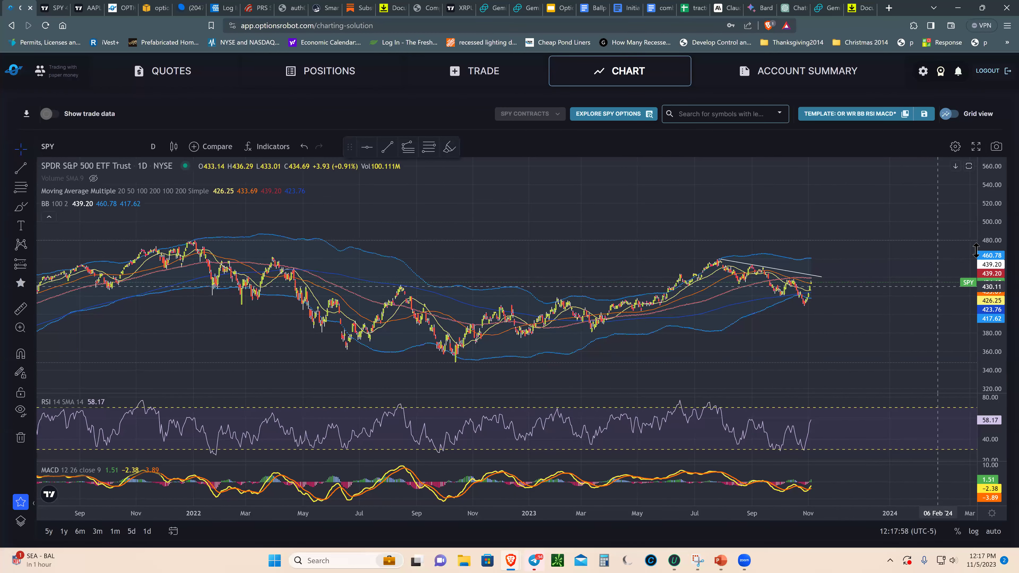
{"action": "left_click_drag", "start_coordinate": [981, 260], "coordinate": [979, 299]}
{"action": "scroll", "coordinate": [981, 321], "scroll_direction": "down", "scroll_amount": 1}
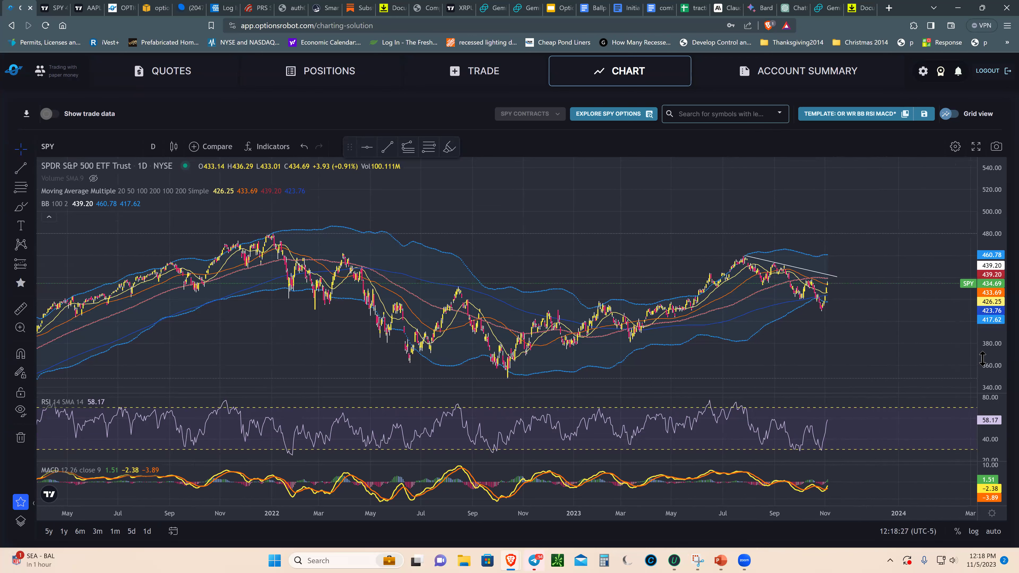
{"action": "left_click_drag", "start_coordinate": [982, 358], "coordinate": [983, 340]}
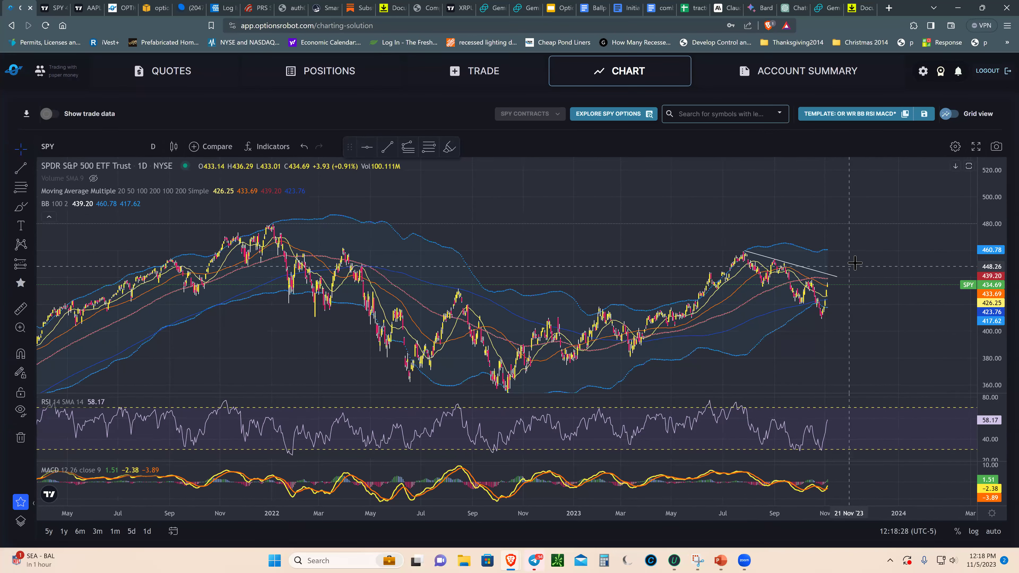
{"action": "left_click_drag", "start_coordinate": [997, 287], "coordinate": [998, 321]}
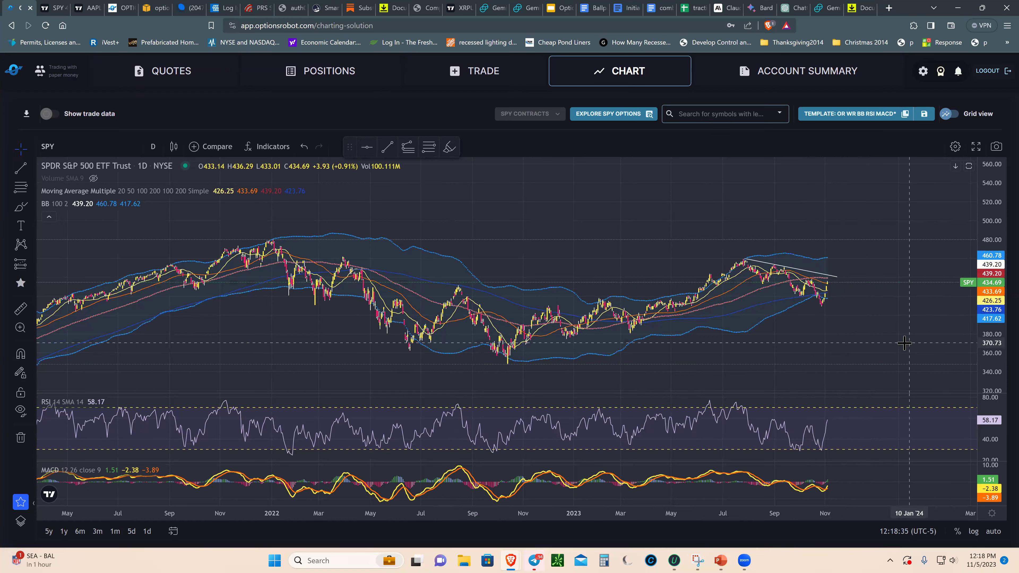
- Examine SPY's drop to the 27 Oct '23 low and its rebound toward the descending trend line more closely
{"action": "left_click_drag", "start_coordinate": [908, 344], "coordinate": [907, 299]}
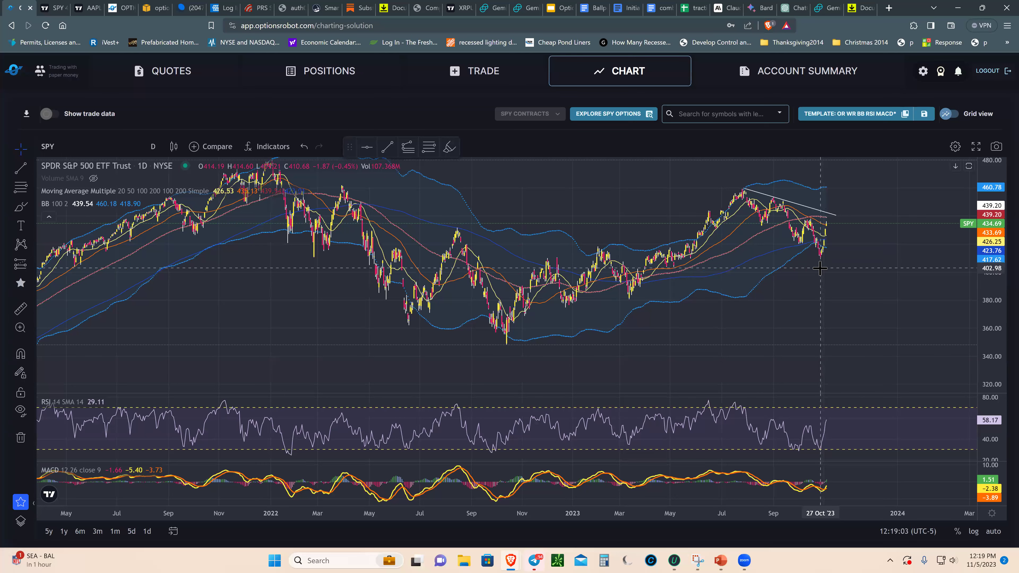
{"action": "scroll", "coordinate": [813, 263], "scroll_direction": "up", "scroll_amount": 1}
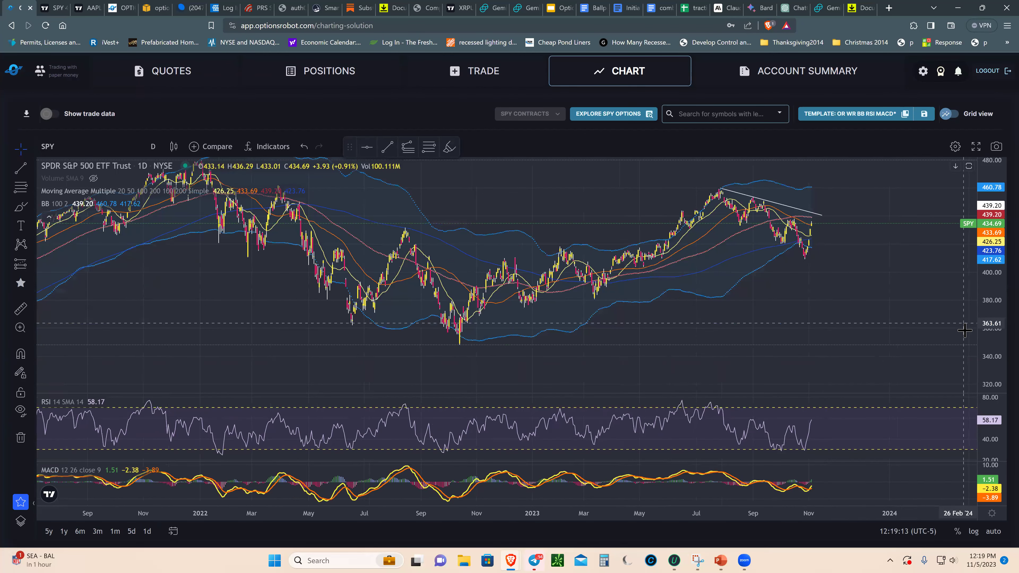
{"action": "left_click_drag", "start_coordinate": [981, 301], "coordinate": [789, 303]}
{"action": "scroll", "coordinate": [780, 285], "scroll_direction": "up", "scroll_amount": 1}
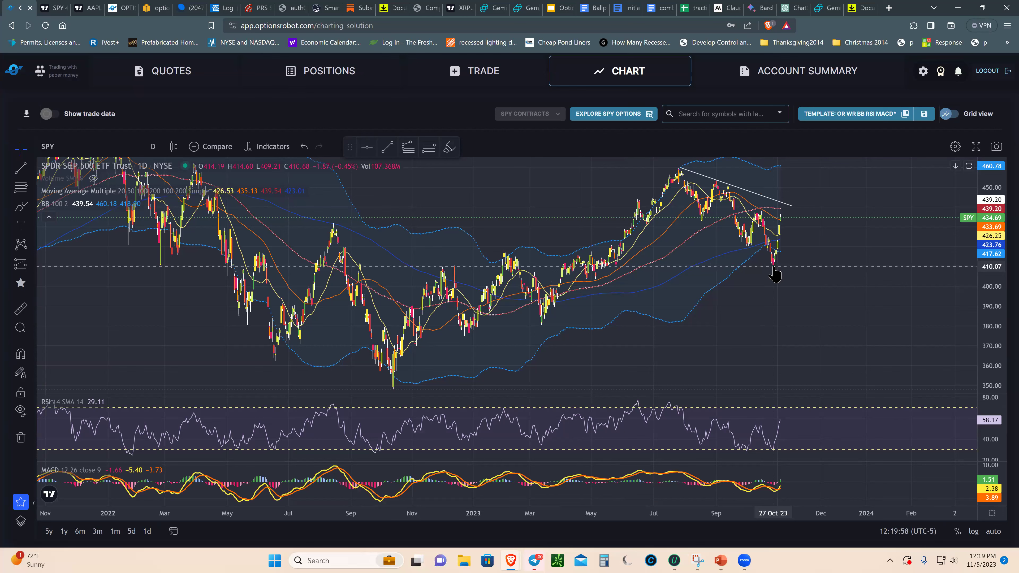
{"action": "scroll", "coordinate": [786, 305], "scroll_direction": "up", "scroll_amount": 1}
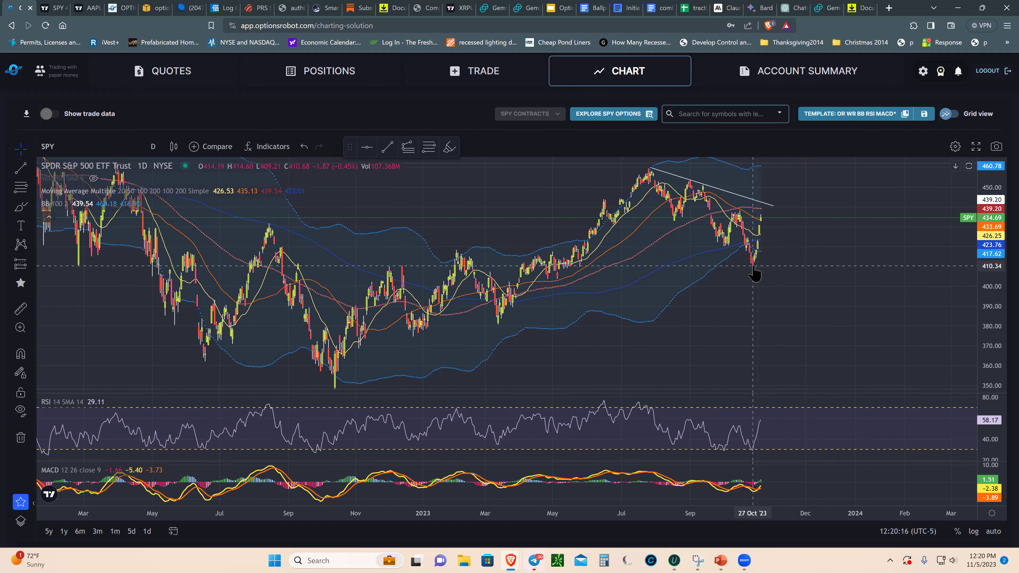
{"action": "scroll", "coordinate": [593, 377], "scroll_direction": "down", "scroll_amount": 3}
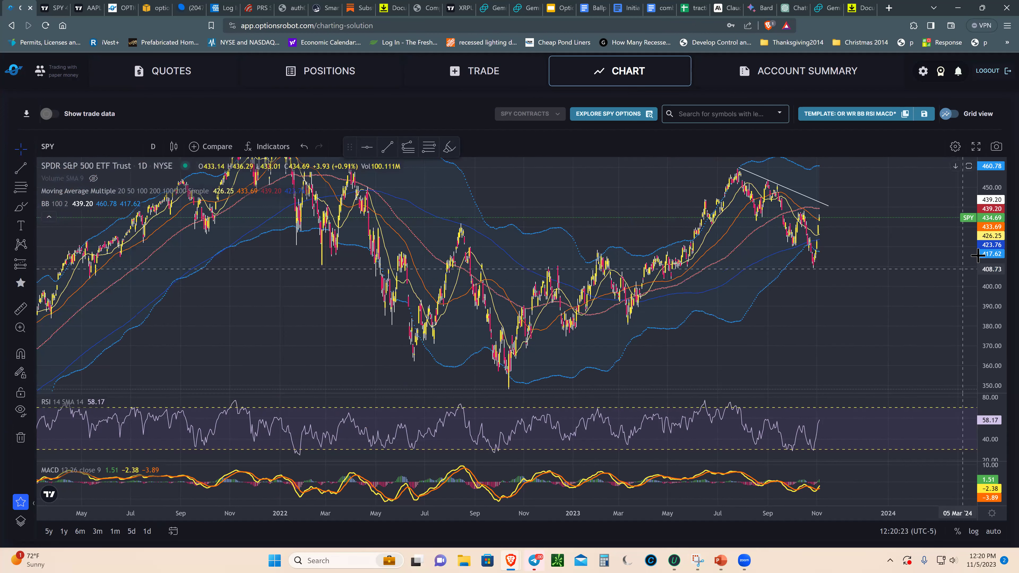
- Draw a Fibonacci retracement on the SPY chart from about 348.56 on 13 Oct '22 to about 459.74 on 5 Dec '23
{"action": "left_click_drag", "start_coordinate": [985, 273], "coordinate": [977, 337]}
{"action": "left_click", "coordinate": [428, 147]}
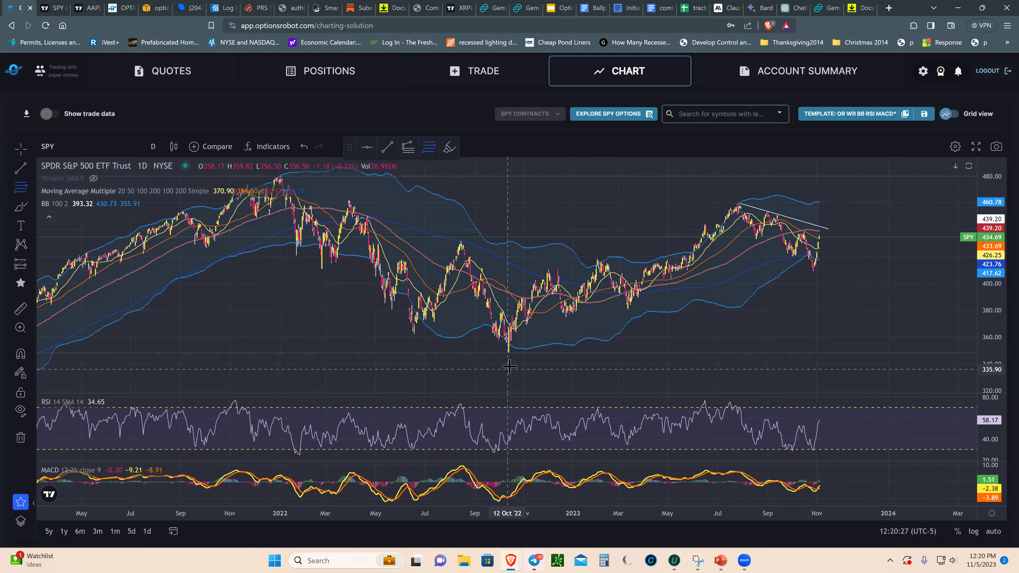
{"action": "left_click", "coordinate": [510, 351]}
{"action": "left_click", "coordinate": [724, 280]}
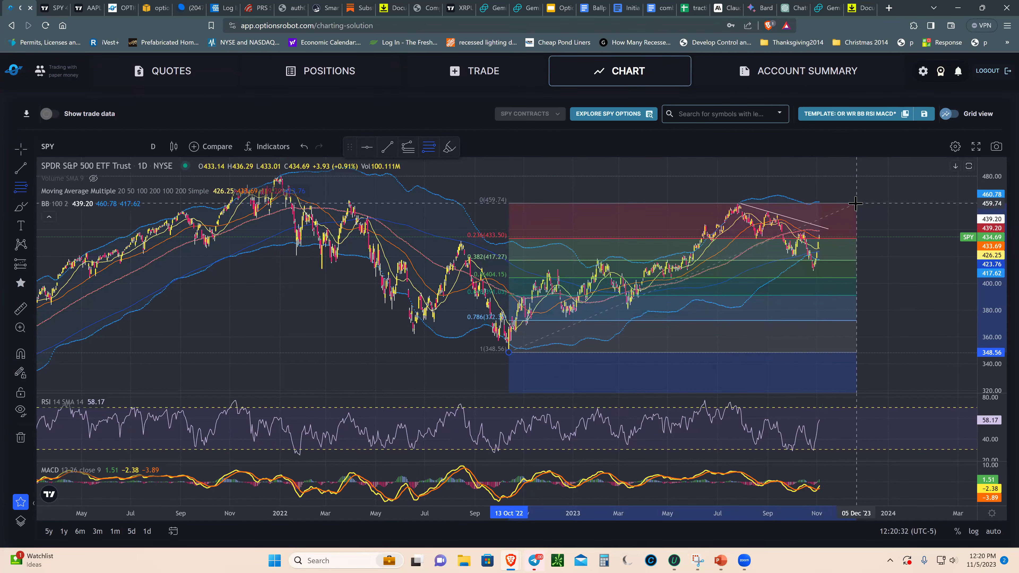
{"action": "left_click", "coordinate": [856, 203]}
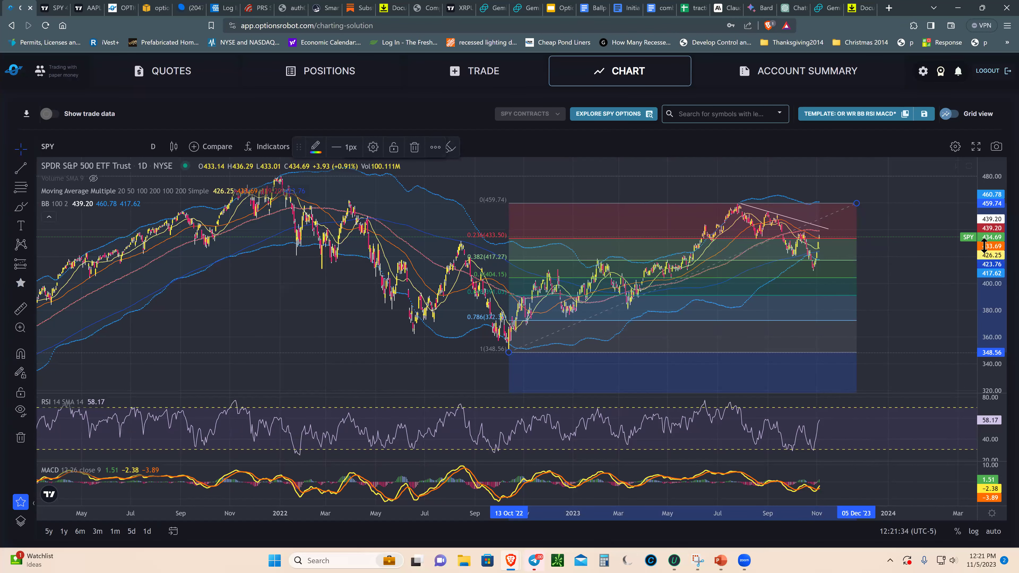
- Examine SPY's autumn 2023 pullback and rebound against the 0.236 and 0.382 Fibonacci retracement levels
{"action": "left_click_drag", "start_coordinate": [979, 297], "coordinate": [979, 345]}
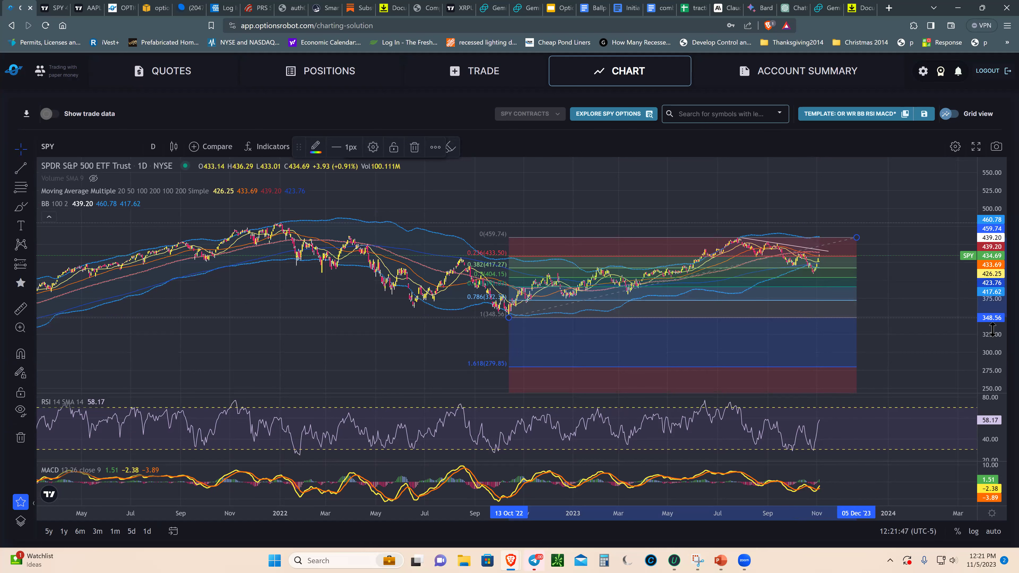
{"action": "left_click_drag", "start_coordinate": [992, 326], "coordinate": [987, 197]}
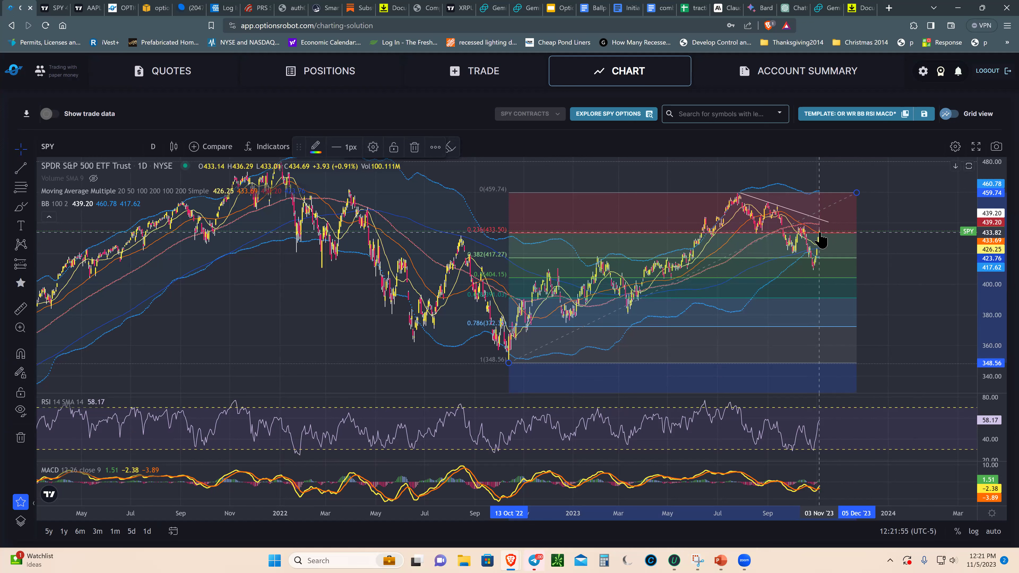
{"action": "scroll", "coordinate": [810, 243], "scroll_direction": "up", "scroll_amount": 1}
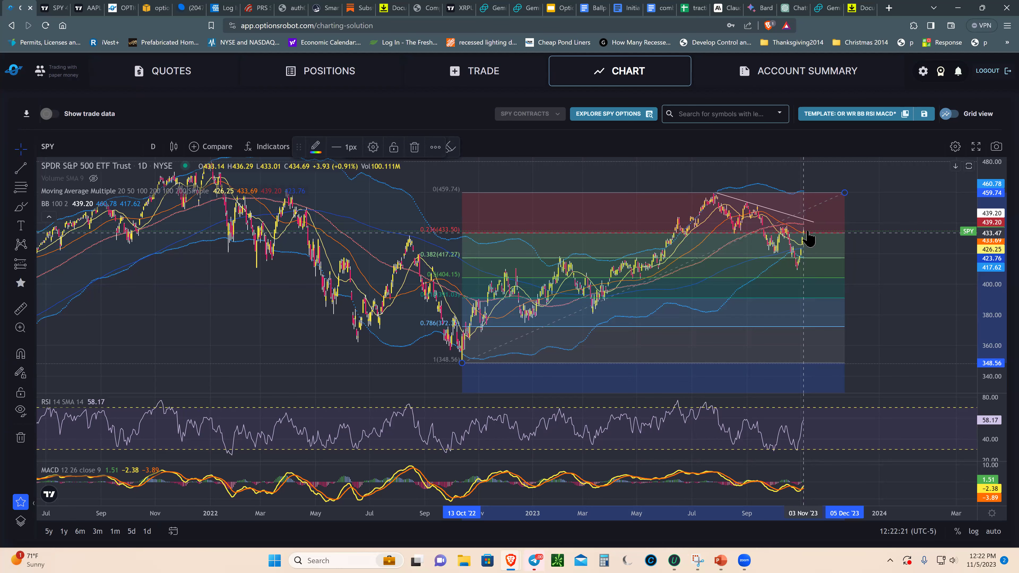
{"action": "scroll", "coordinate": [1003, 319], "scroll_direction": "up", "scroll_amount": 2}
{"action": "scroll", "coordinate": [1003, 320], "scroll_direction": "up", "scroll_amount": 3}
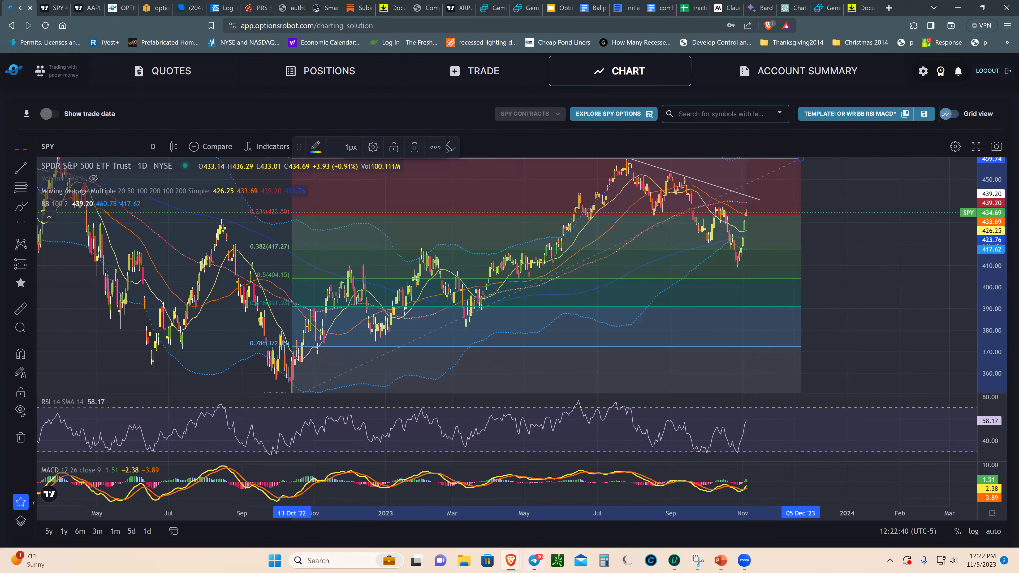
- Switch to the PowerPoint presentation and review slide 4's Bottom Line section, highlighting "Must Focus on Price Action while not forgetting about Risks"
{"action": "left_click", "coordinate": [720, 561]}
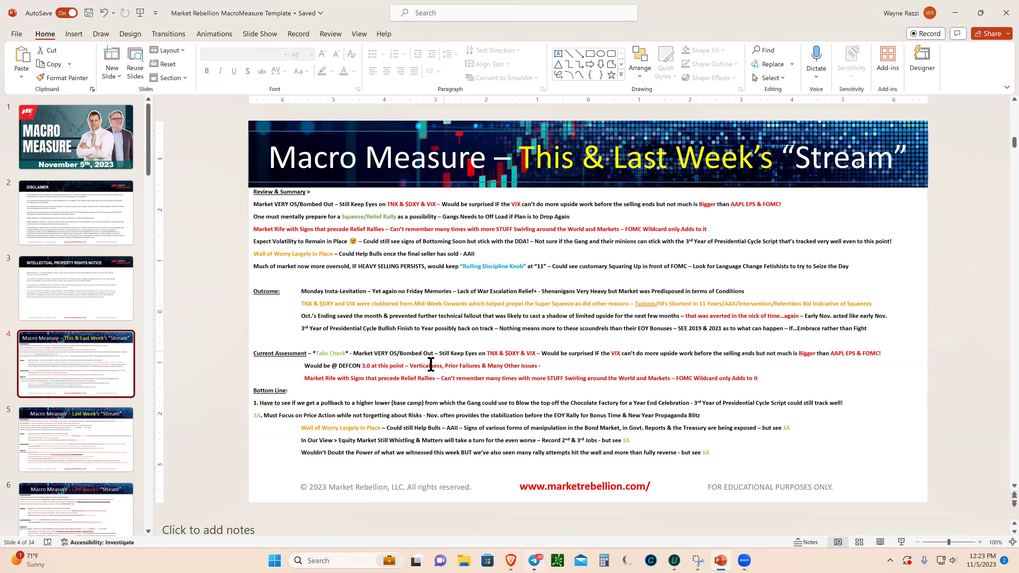
{"action": "left_click", "coordinate": [385, 404]}
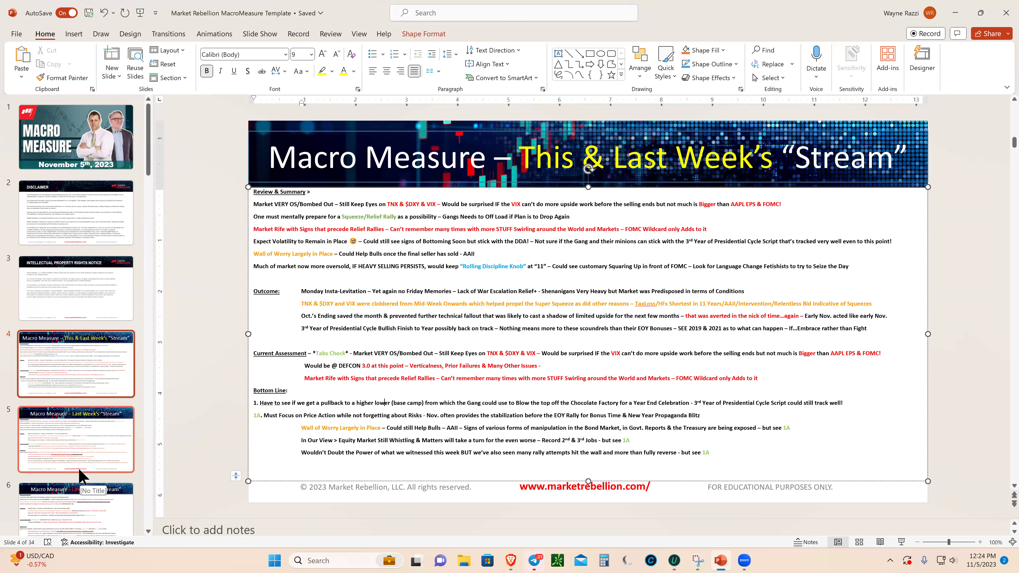
{"action": "left_click", "coordinate": [709, 414]}
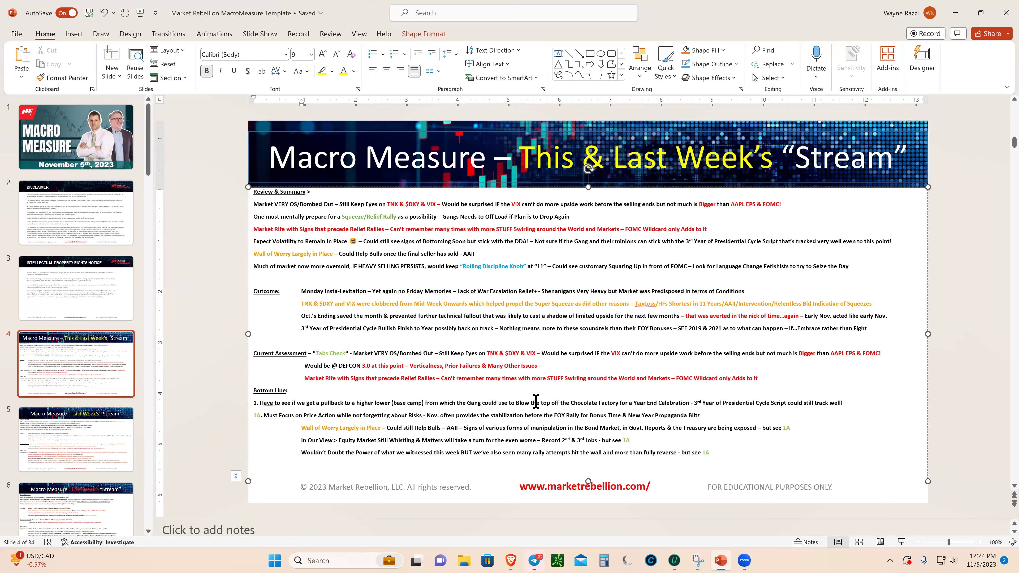
{"action": "left_click", "coordinate": [630, 440]}
{"action": "left_click", "coordinate": [631, 441]}
{"action": "left_click_drag", "start_coordinate": [424, 415], "coordinate": [265, 416]}
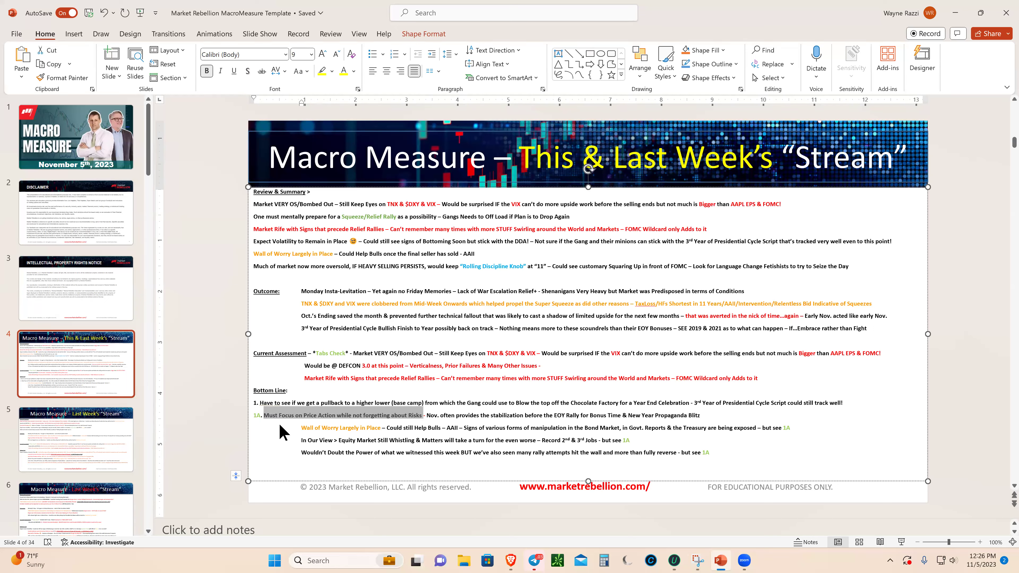
{"action": "left_click", "coordinate": [650, 440]}
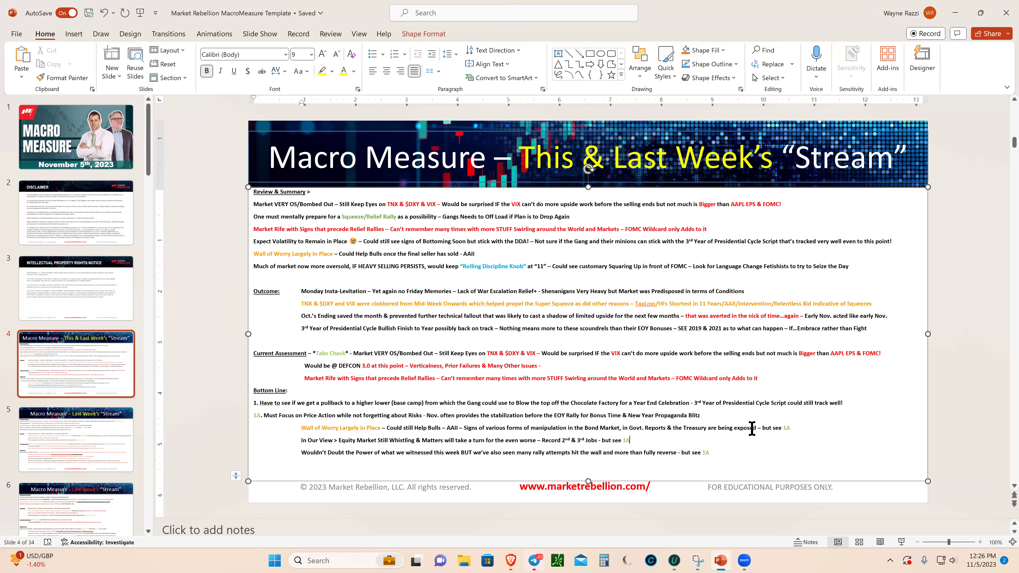
{"action": "left_click", "coordinate": [665, 442]}
- Switch back to the SPY chart in the browser and compare the latest rebound with the Fibonacci levels and price history since 2020
{"action": "left_click", "coordinate": [955, 18]}
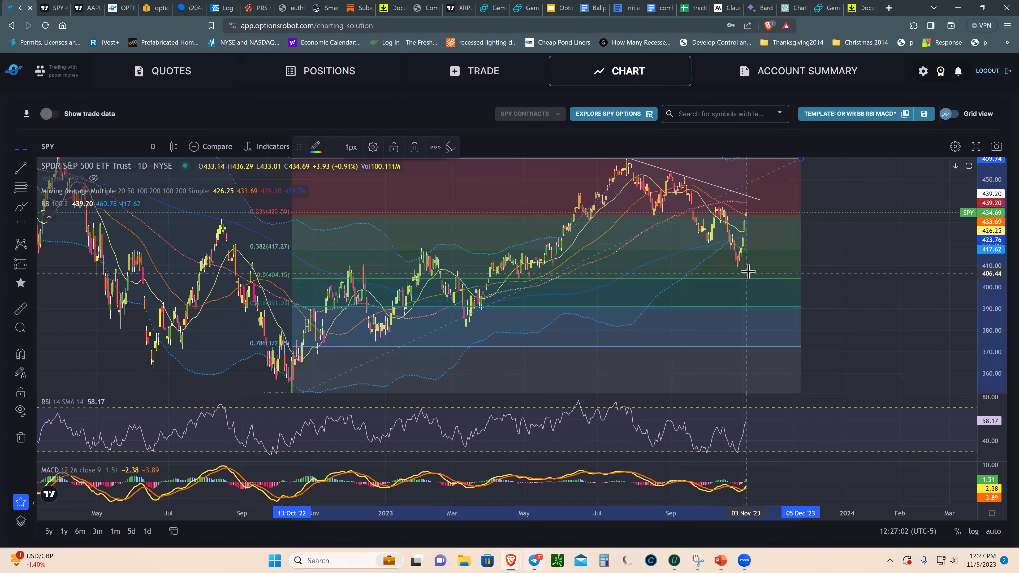
{"action": "scroll", "coordinate": [710, 281], "scroll_direction": "up", "scroll_amount": 2}
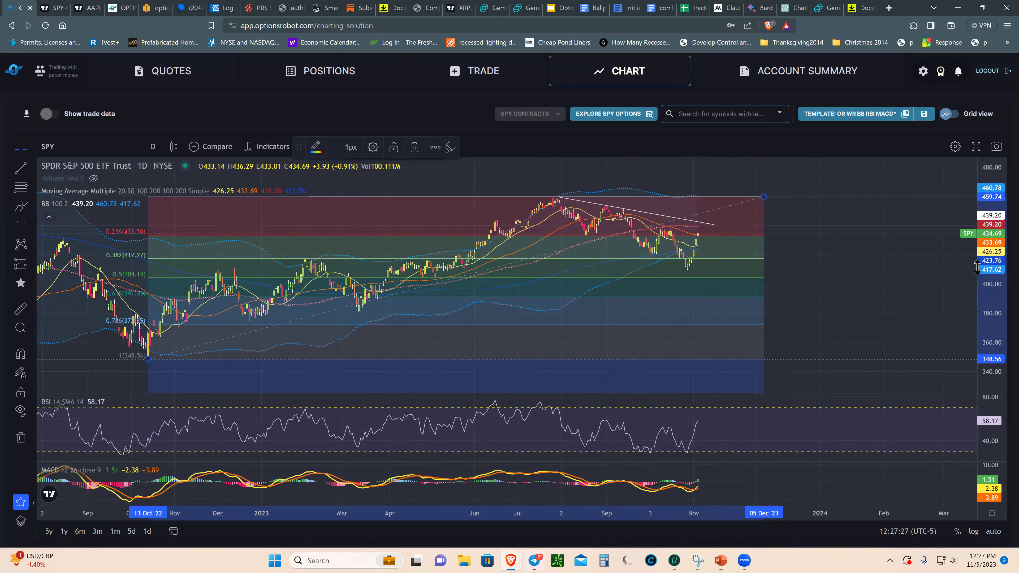
{"action": "left_click_drag", "start_coordinate": [980, 258], "coordinate": [979, 286]}
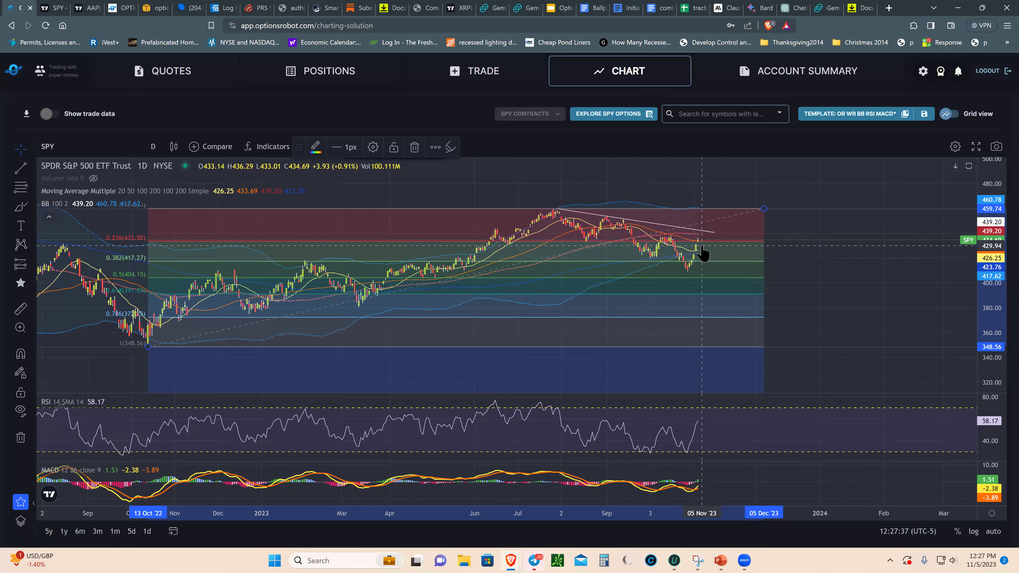
{"action": "scroll", "coordinate": [698, 256], "scroll_direction": "down", "scroll_amount": 5}
{"action": "scroll", "coordinate": [701, 243], "scroll_direction": "down", "scroll_amount": 3}
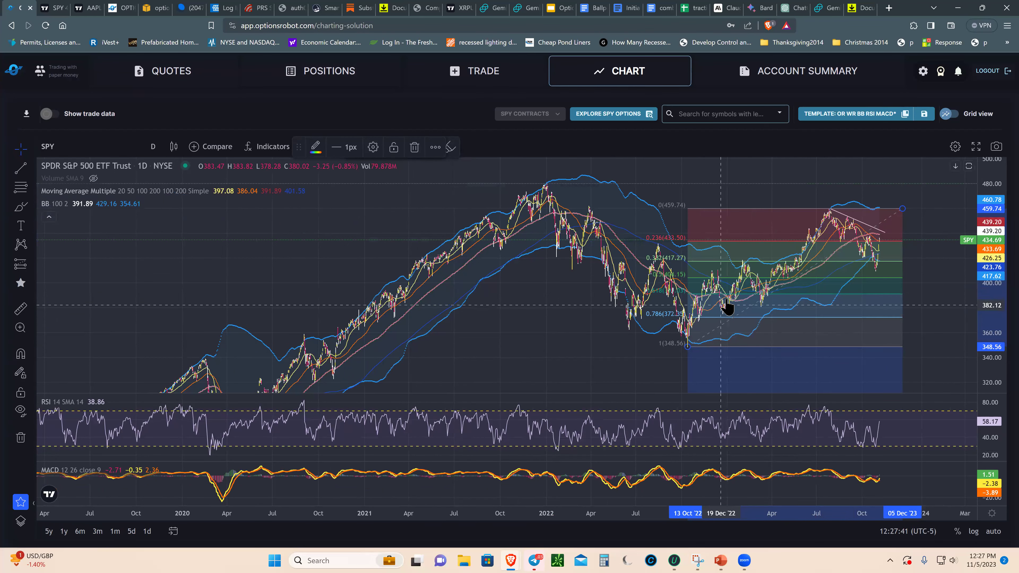
{"action": "scroll", "coordinate": [857, 298], "scroll_direction": "up", "scroll_amount": 3}
{"action": "scroll", "coordinate": [859, 301], "scroll_direction": "up", "scroll_amount": 5}
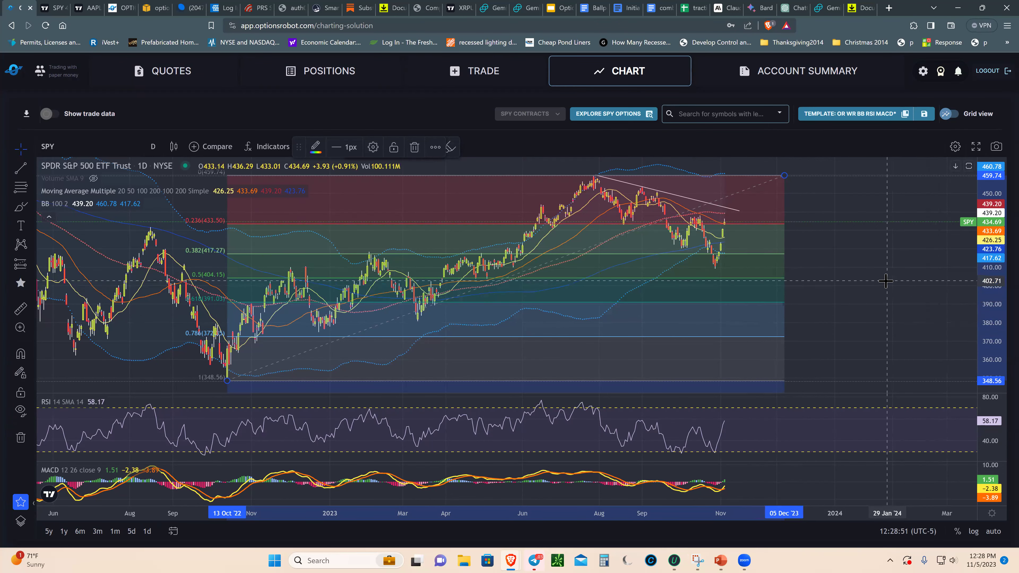
- Examine SPY's 2022 decline from its peak, the October 2022 low and the early 2020 drop alongside the Fibonacci retracement
{"action": "scroll", "coordinate": [883, 282], "scroll_direction": "down", "scroll_amount": 4}
{"action": "left_click_drag", "start_coordinate": [989, 208], "coordinate": [990, 281]}
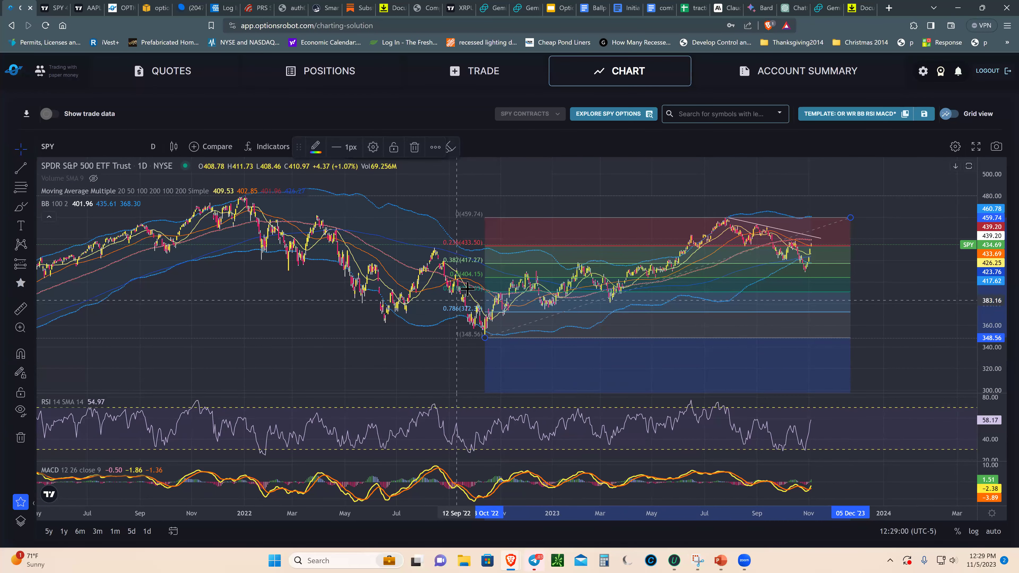
{"action": "scroll", "coordinate": [481, 267], "scroll_direction": "down", "scroll_amount": 2}
{"action": "scroll", "coordinate": [579, 312], "scroll_direction": "down", "scroll_amount": 1}
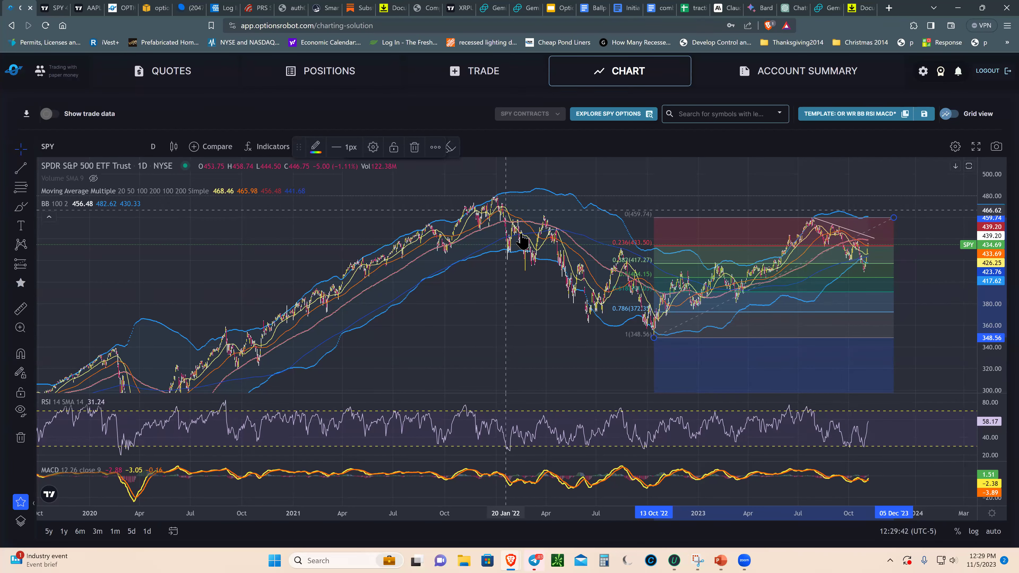
{"action": "left_click_drag", "start_coordinate": [997, 252], "coordinate": [997, 285]}
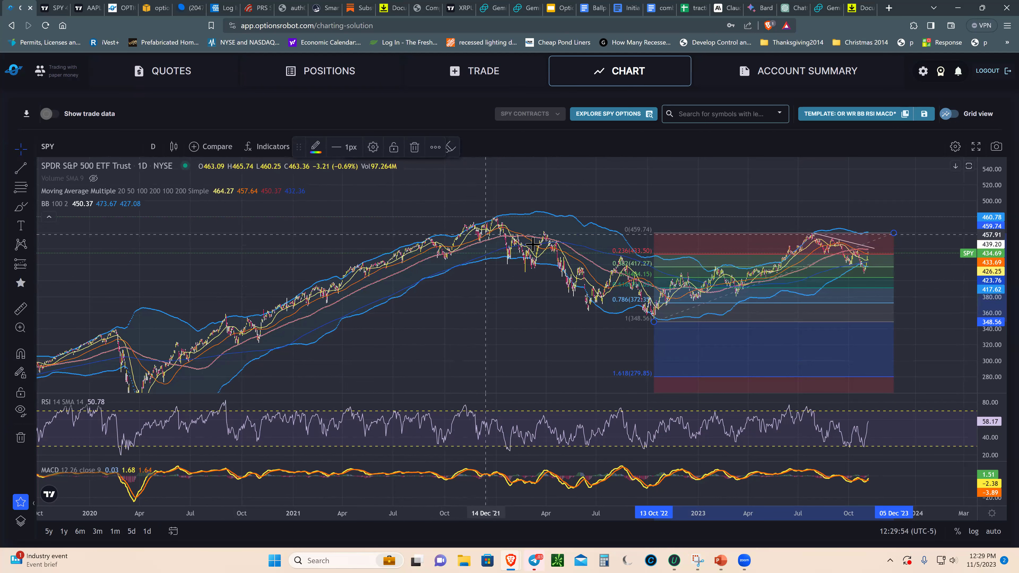
{"action": "left_click_drag", "start_coordinate": [994, 250], "coordinate": [321, 289]}
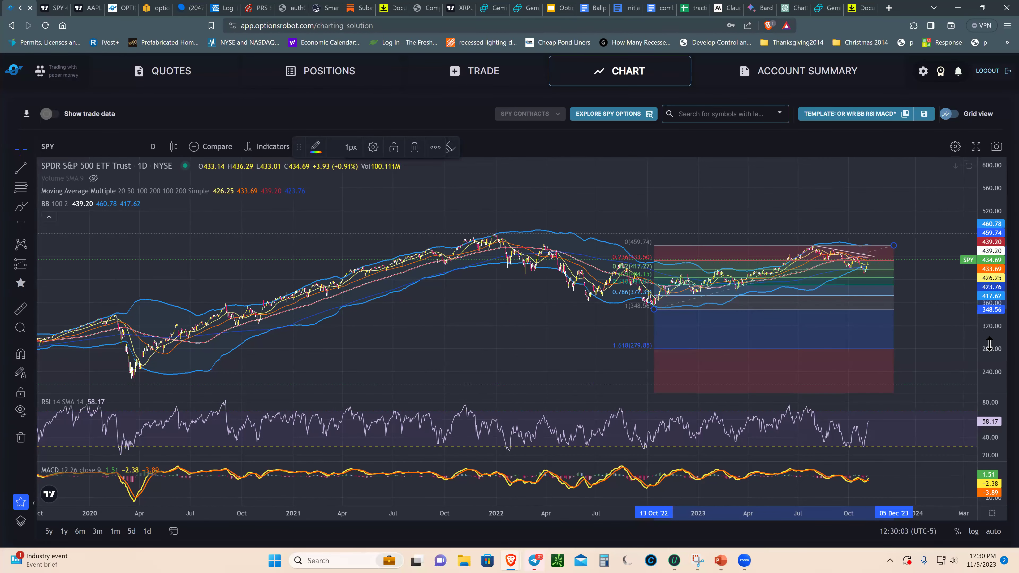
{"action": "left_click_drag", "start_coordinate": [990, 339], "coordinate": [558, 285]}
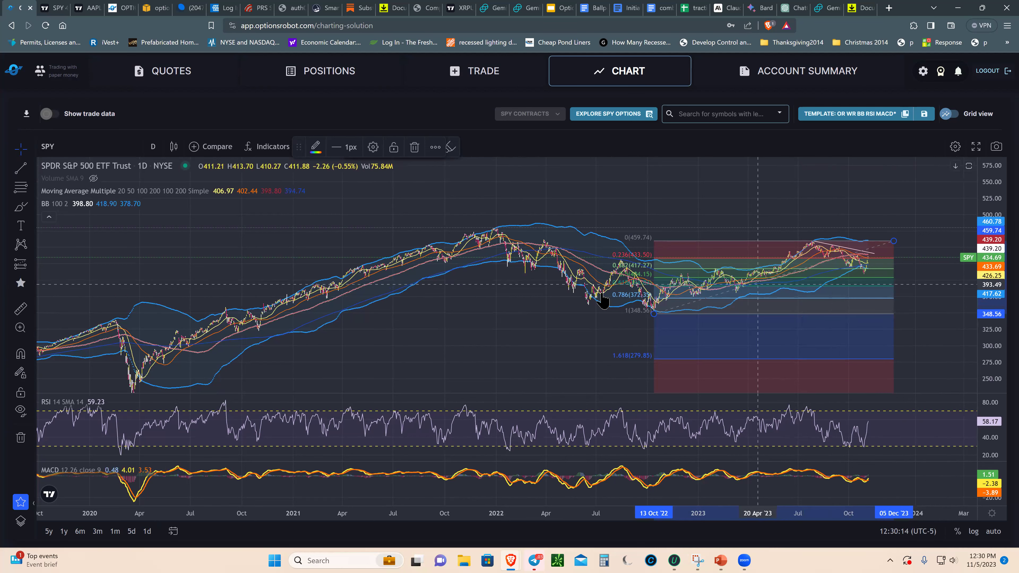
{"action": "mouse_move", "coordinate": [564, 360]}
{"action": "left_mouse_down"}
{"action": "mouse_move", "coordinate": [644, 357]}
{"action": "mouse_move", "coordinate": [612, 351]}
{"action": "left_mouse_up"}
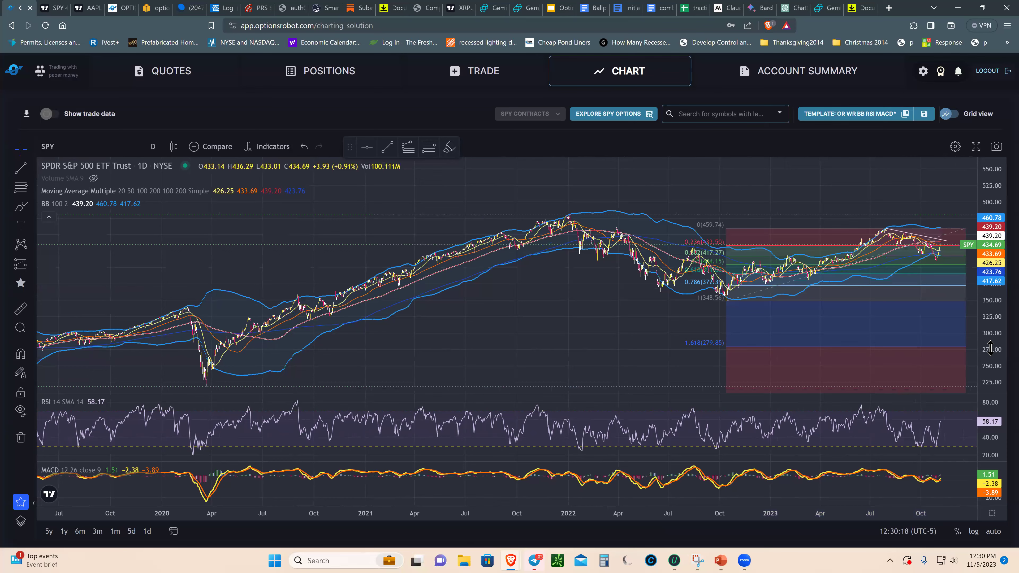
{"action": "left_click_drag", "start_coordinate": [996, 329], "coordinate": [561, 308]}
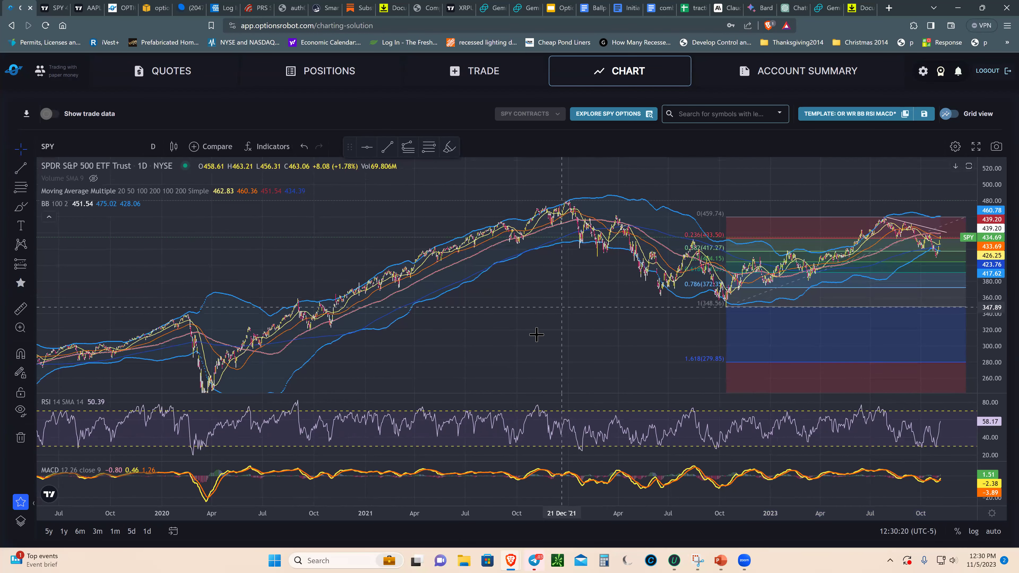
- Examine SPY's early 2020 crash and recovery alongside the price history back to 2017
{"action": "scroll", "coordinate": [528, 335], "scroll_direction": "down", "scroll_amount": 2}
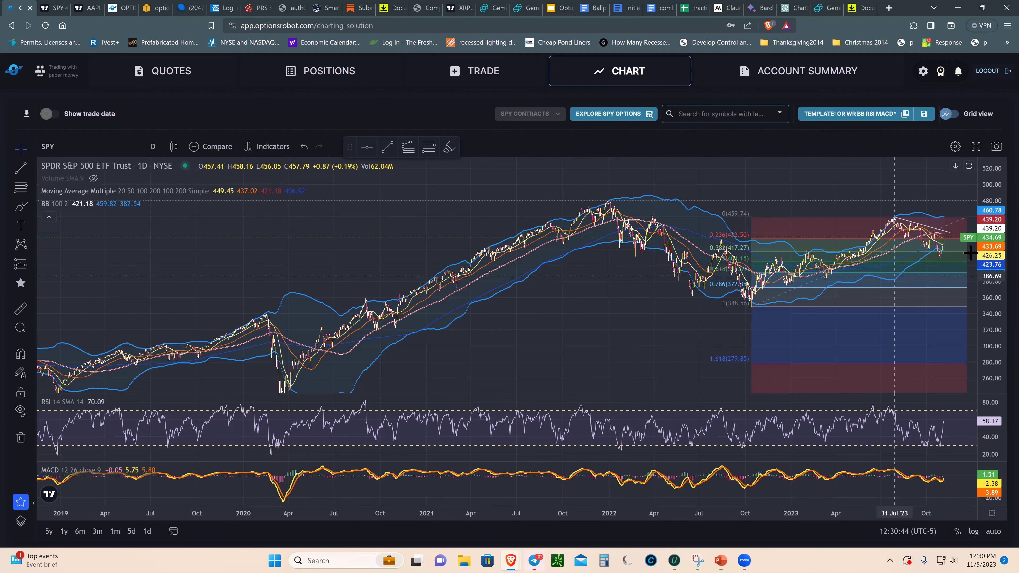
{"action": "left_click_drag", "start_coordinate": [993, 259], "coordinate": [996, 309]}
{"action": "left_click_drag", "start_coordinate": [473, 317], "coordinate": [845, 271]}
{"action": "scroll", "coordinate": [1003, 311], "scroll_direction": "up", "scroll_amount": 5}
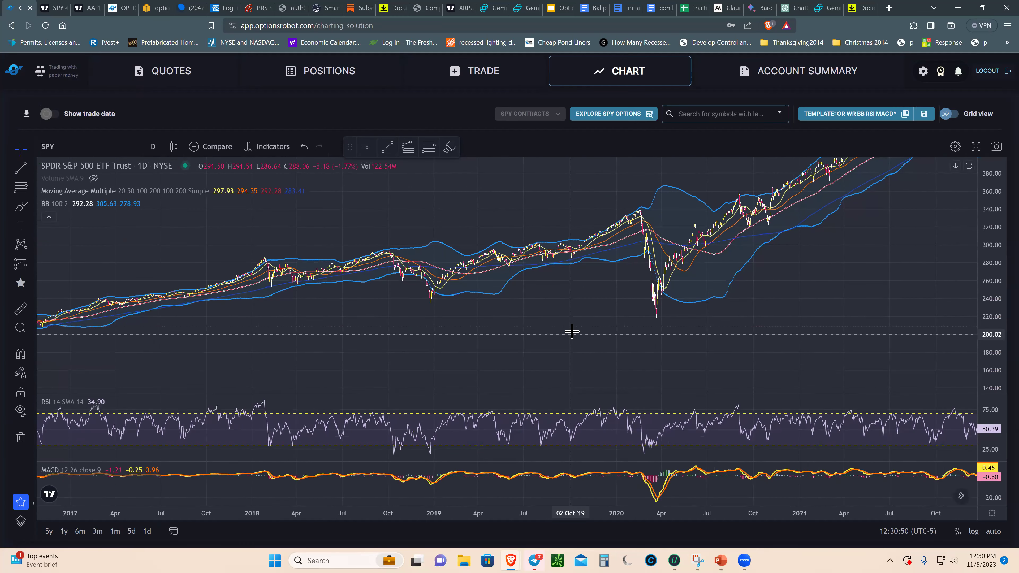
{"action": "scroll", "coordinate": [1003, 347], "scroll_direction": "up", "scroll_amount": 2}
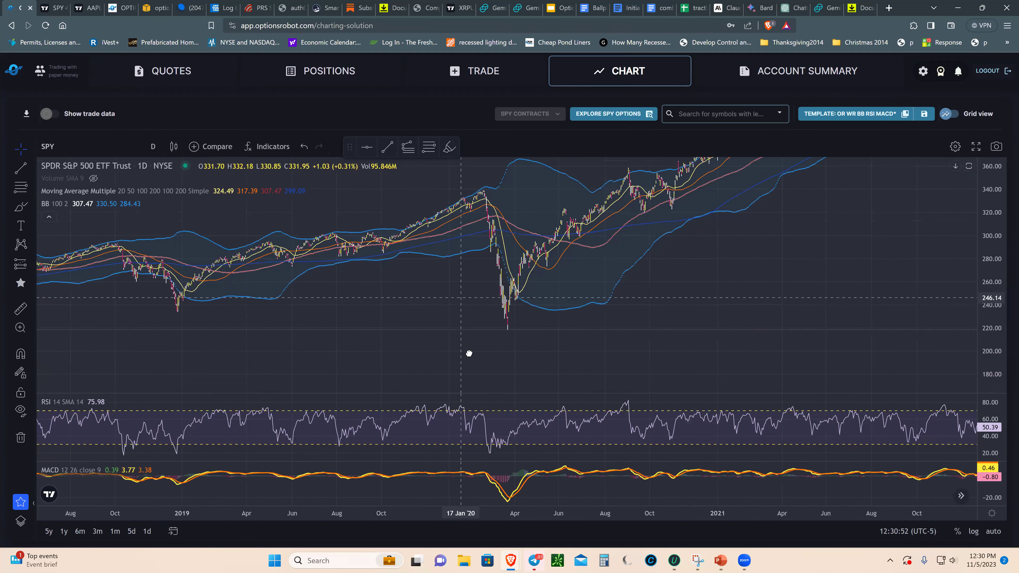
{"action": "left_click_drag", "start_coordinate": [471, 353], "coordinate": [468, 327]}
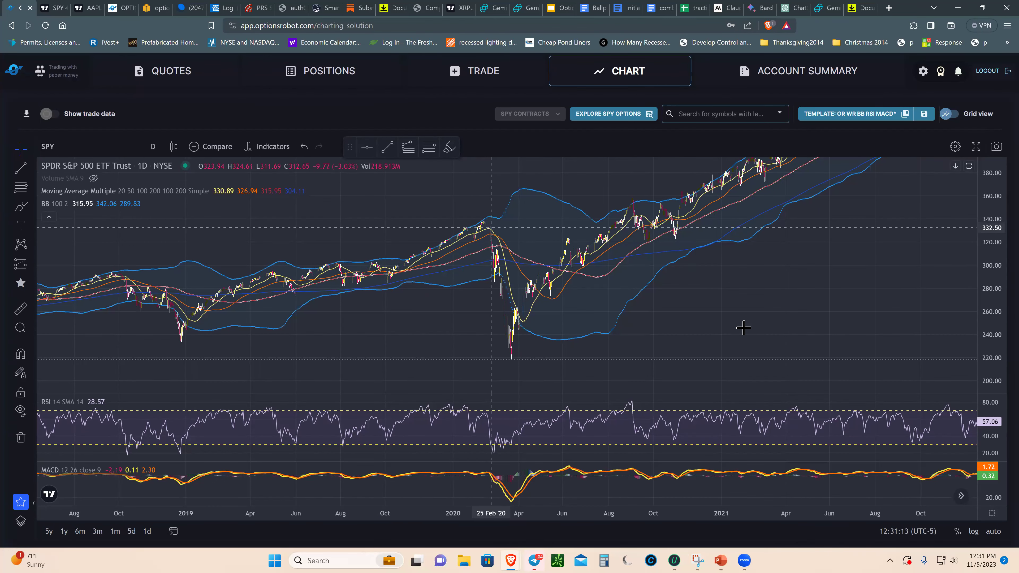
{"action": "left_click_drag", "start_coordinate": [865, 314], "coordinate": [996, 311]}
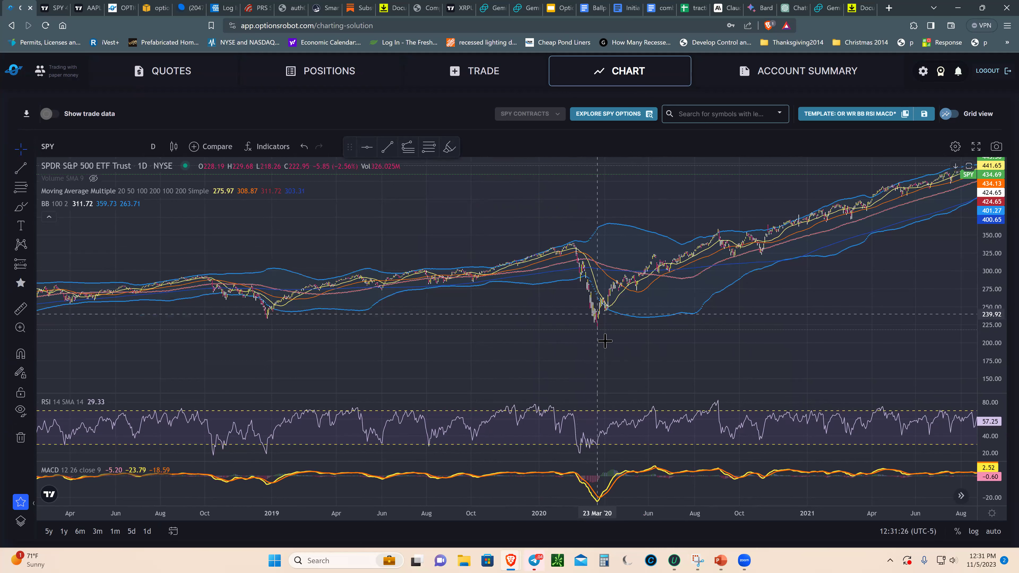
{"action": "left_click_drag", "start_coordinate": [983, 332], "coordinate": [983, 289]}
{"action": "scroll", "coordinate": [612, 306], "scroll_direction": "down", "scroll_amount": 1}
{"action": "scroll", "coordinate": [582, 301], "scroll_direction": "down", "scroll_amount": 1}
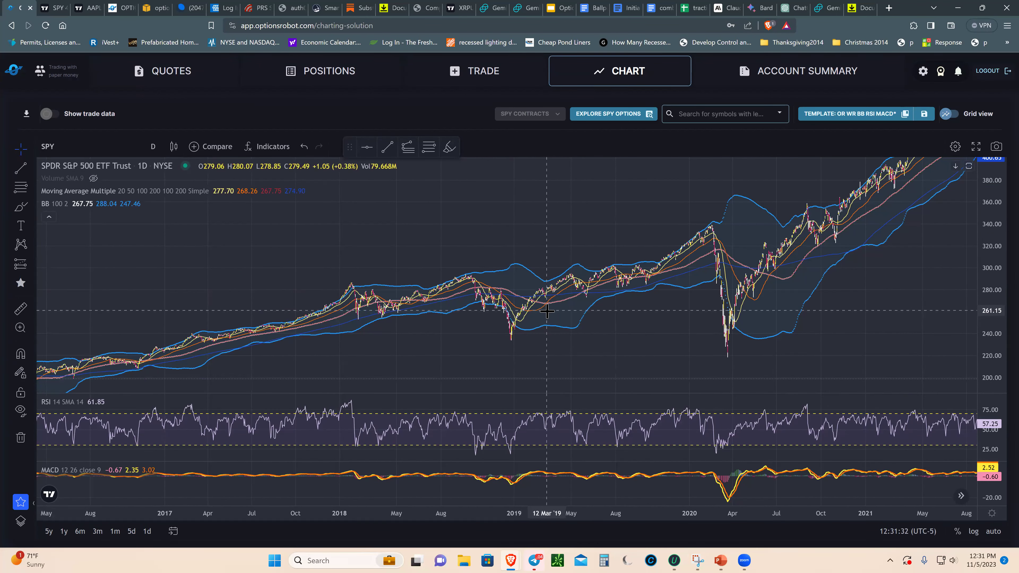
- Return to SPY's 2021–2023 range and compare the latest price with the Fibonacci retracement and the descending trend line
{"action": "left_click_drag", "start_coordinate": [987, 265], "coordinate": [988, 330]}
{"action": "left_click_drag", "start_coordinate": [527, 361], "coordinate": [310, 349]}
{"action": "mouse_move", "coordinate": [975, 337]}
{"action": "left_mouse_down"}
{"action": "mouse_move", "coordinate": [690, 334]}
{"action": "mouse_move", "coordinate": [886, 340]}
{"action": "left_mouse_up"}
{"action": "left_click_drag", "start_coordinate": [980, 315], "coordinate": [981, 289]}
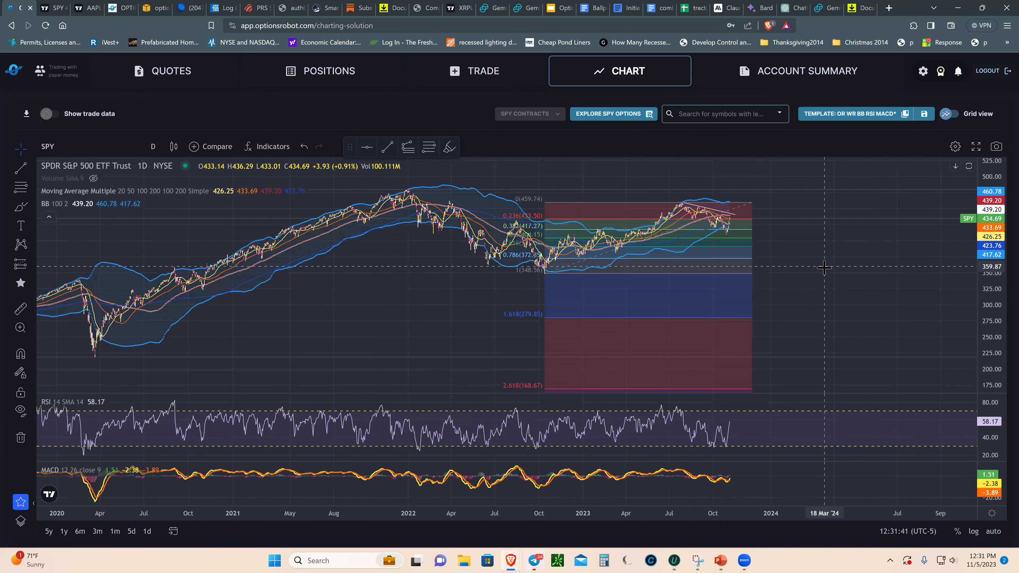
{"action": "left_click_drag", "start_coordinate": [758, 279], "coordinate": [930, 316]}
{"action": "scroll", "coordinate": [969, 313], "scroll_direction": "up", "scroll_amount": 2}
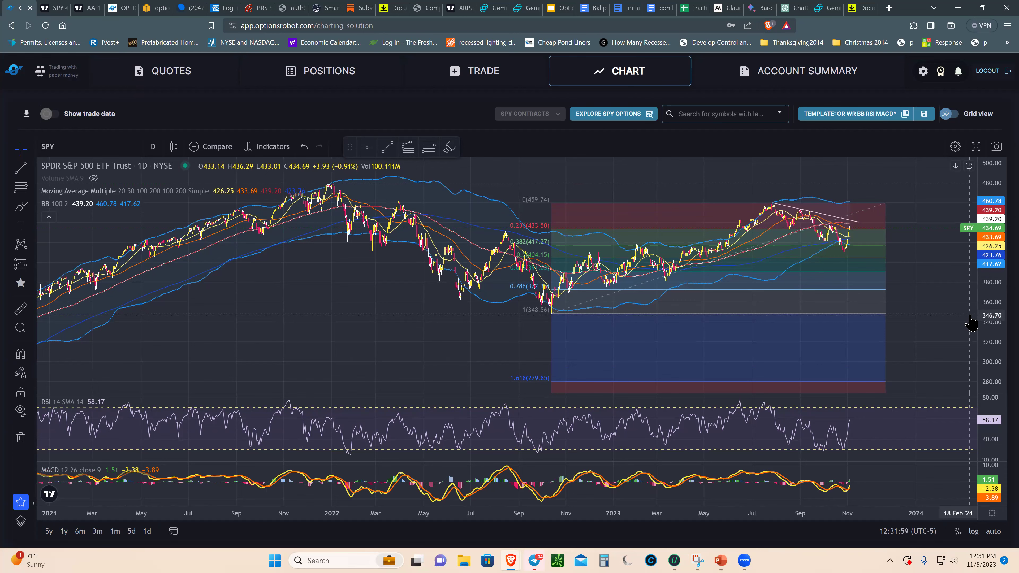
- Load the Invesco QQQ Trust chart by searching for the symbol QQQ
{"action": "left_click", "coordinate": [86, 152]}
{"action": "type", "text": "QQ"}
{"action": "key", "text": "Return"}
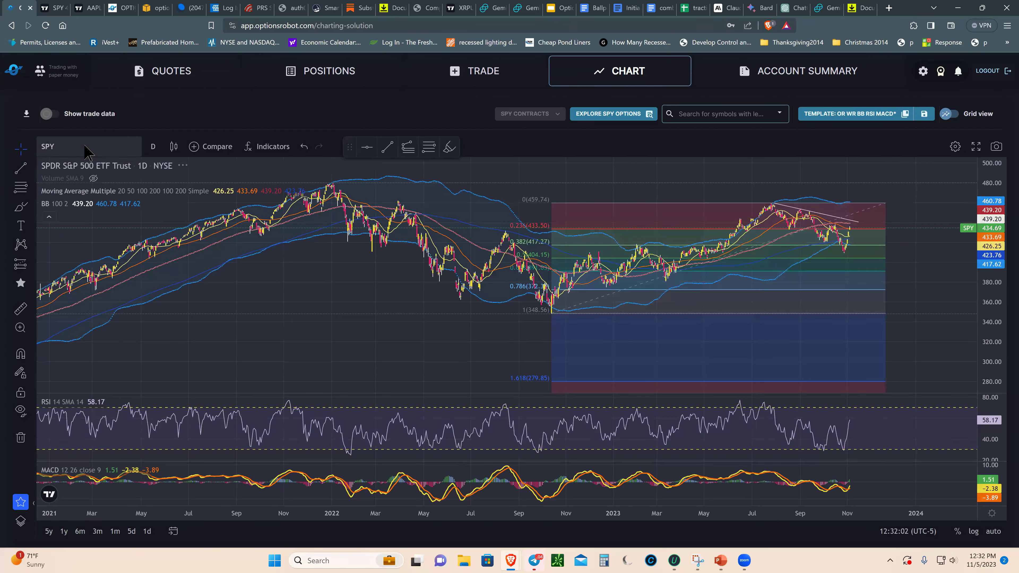
{"action": "left_click", "coordinate": [64, 151]}
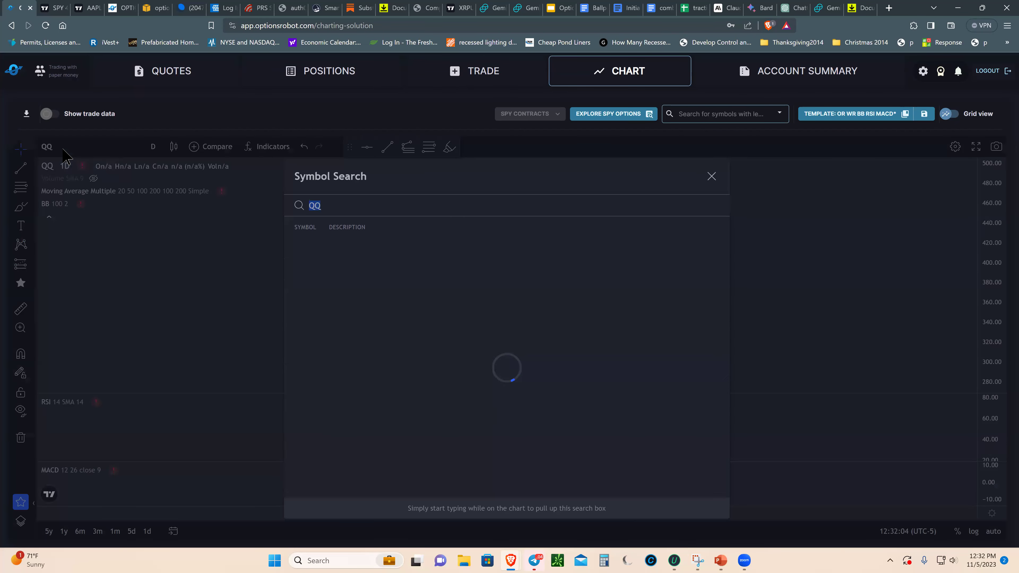
{"action": "type", "text": "QQQ"}
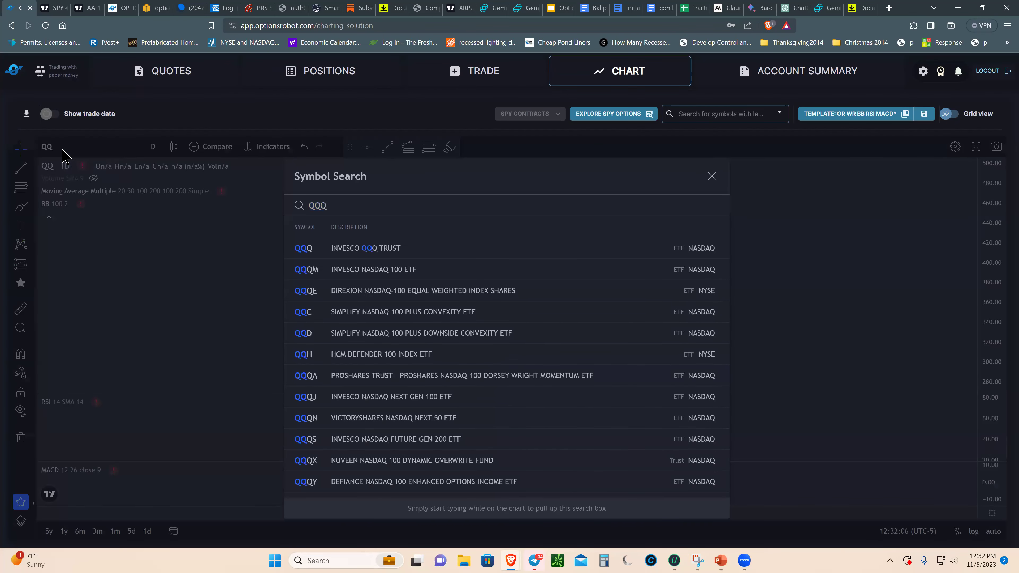
{"action": "key", "text": "Return"}
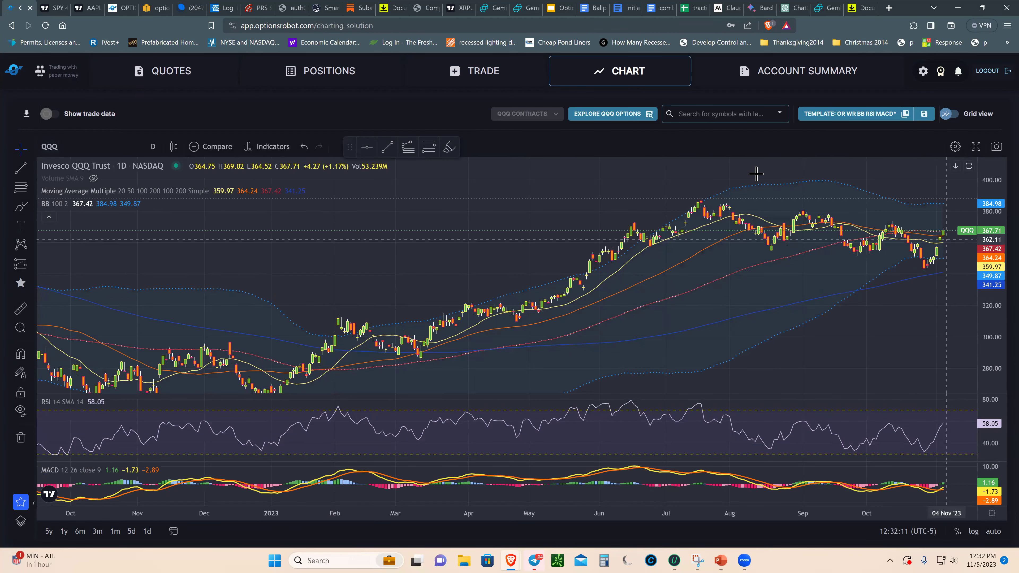
- Draw a descending trend line on QQQ from the 19 July 2023 high over the lower highs to 9 November 2023
{"action": "left_click", "coordinate": [387, 147]}
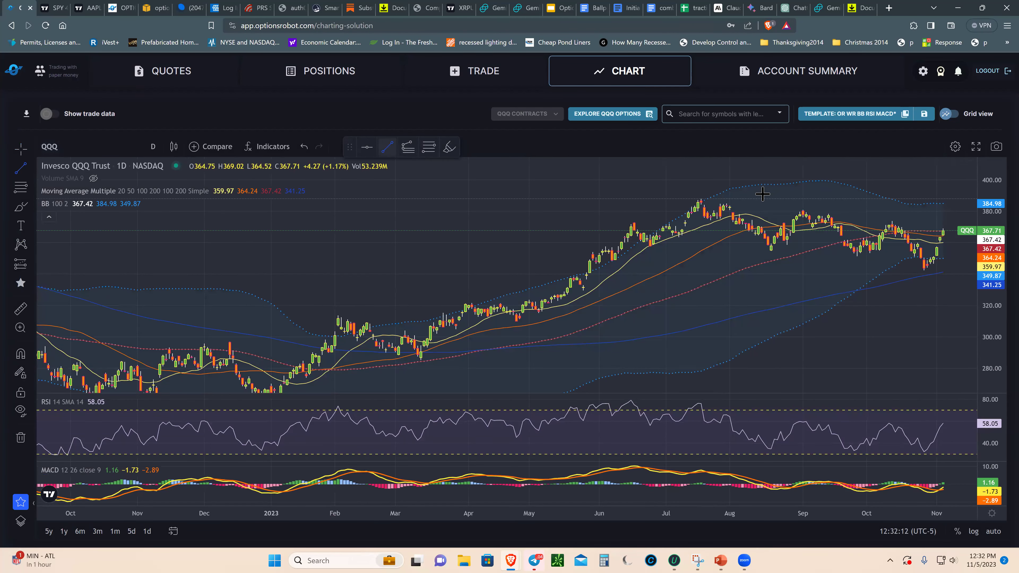
{"action": "left_click", "coordinate": [701, 197]}
{"action": "left_click", "coordinate": [942, 225]}
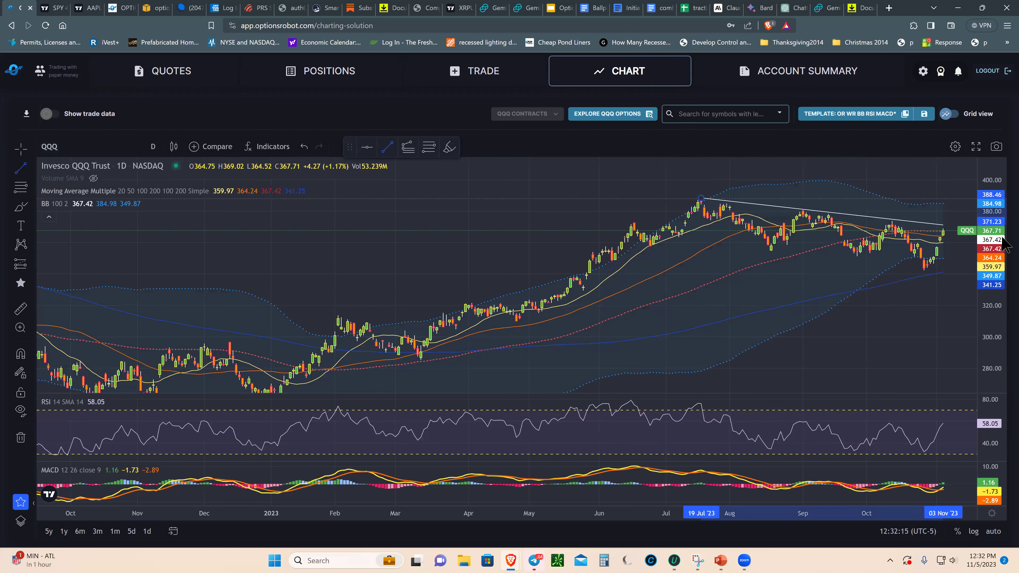
{"action": "left_click", "coordinate": [962, 230]}
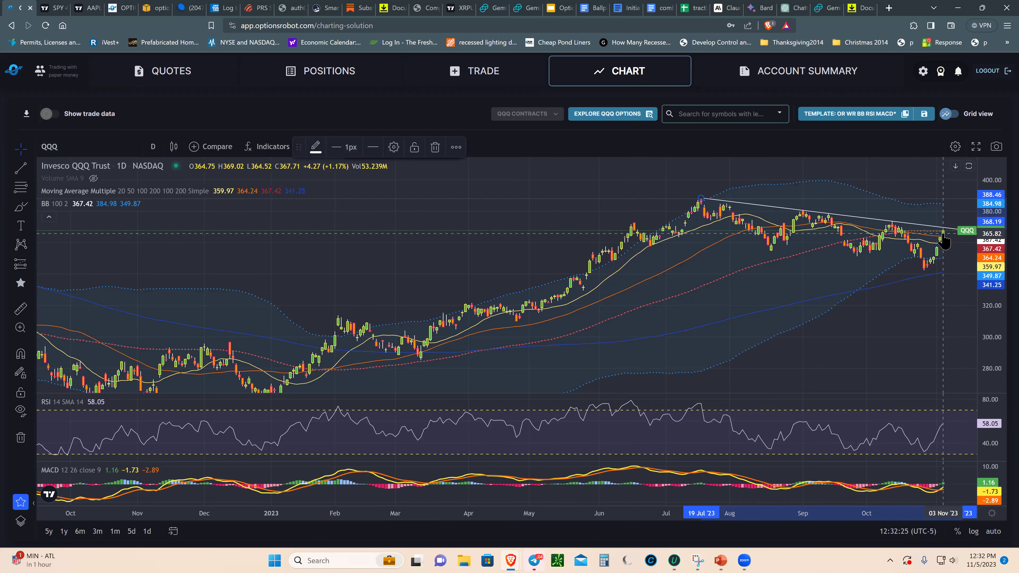
- Set the QQQ chart to the 1-hour interval and compare the latest RSI reading with earlier RSI peaks back to February 2023
{"action": "left_click", "coordinate": [152, 146]}
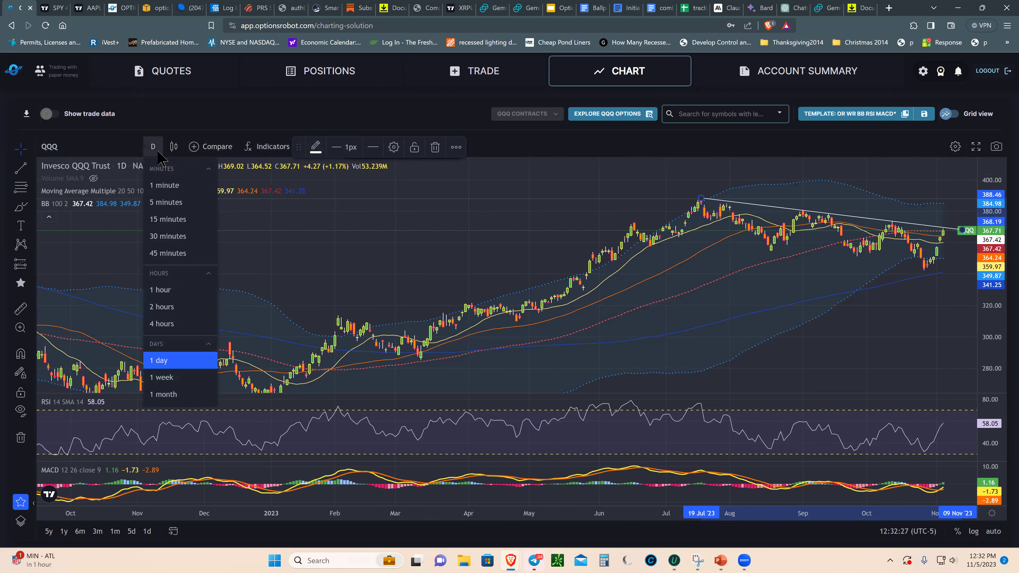
{"action": "left_click", "coordinate": [163, 289]}
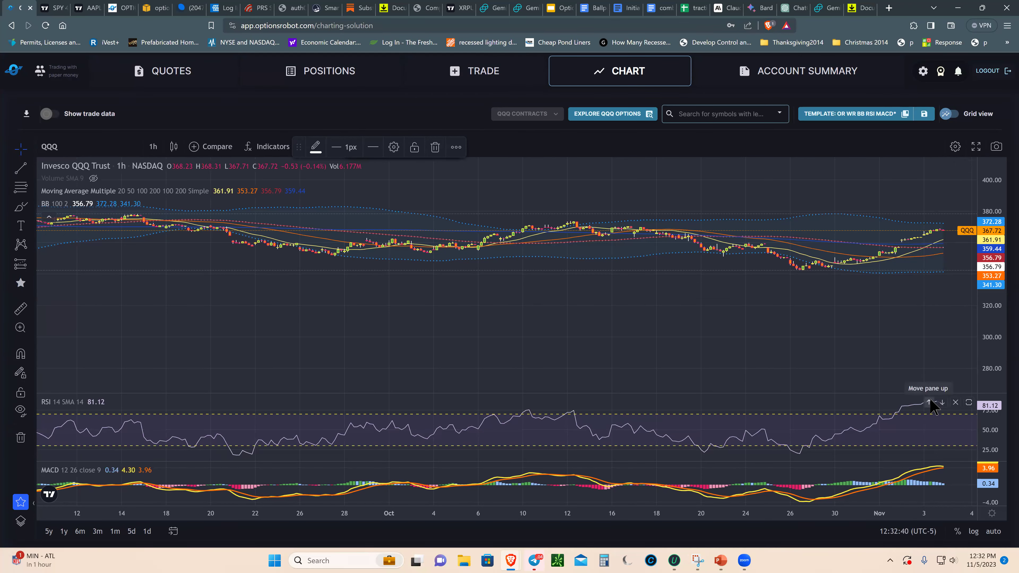
{"action": "scroll", "coordinate": [956, 407], "scroll_direction": "down", "scroll_amount": 3}
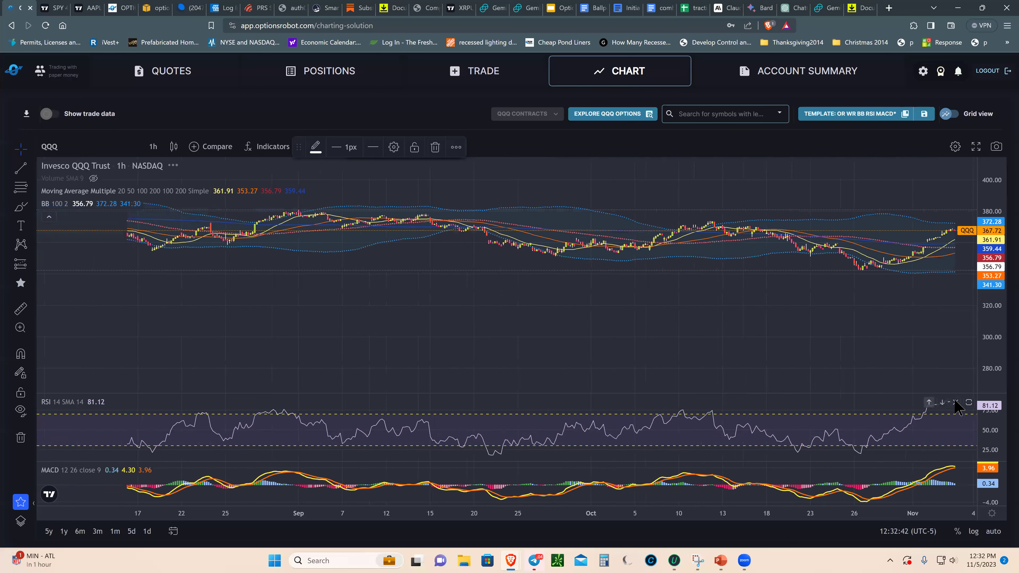
{"action": "scroll", "coordinate": [957, 407], "scroll_direction": "down", "scroll_amount": 2}
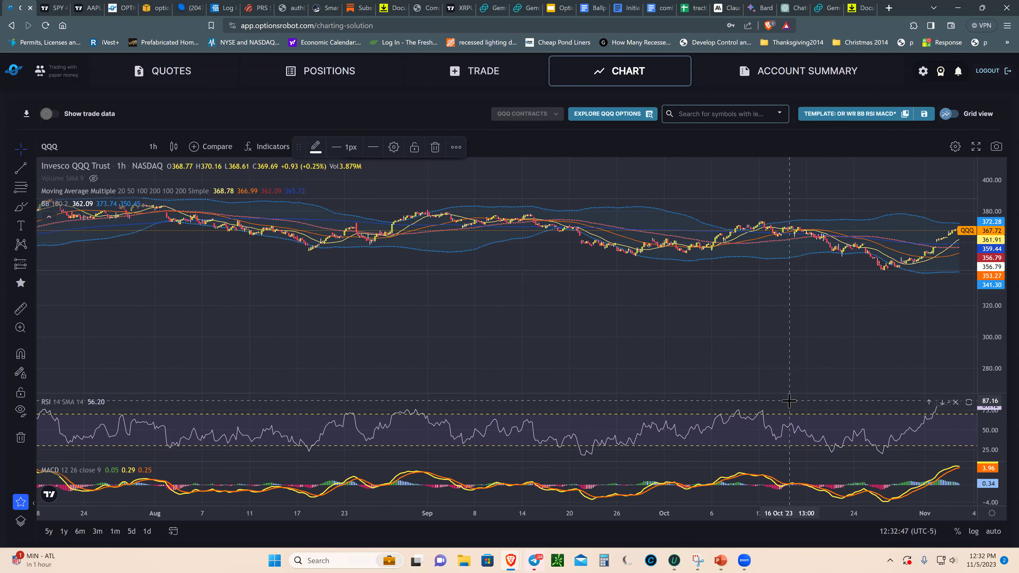
{"action": "scroll", "coordinate": [788, 400], "scroll_direction": "down", "scroll_amount": 4}
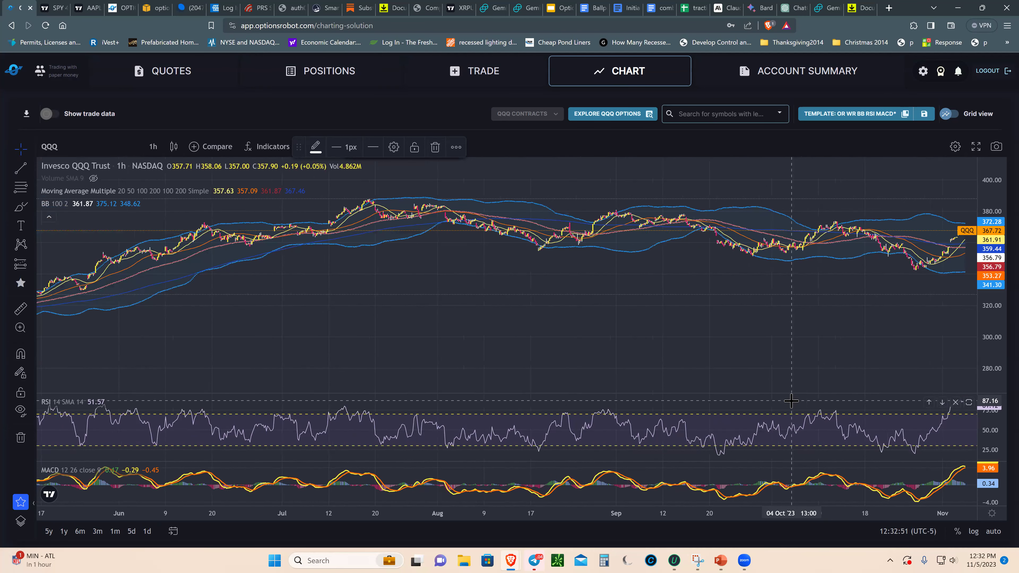
{"action": "scroll", "coordinate": [791, 401], "scroll_direction": "down", "scroll_amount": 4}
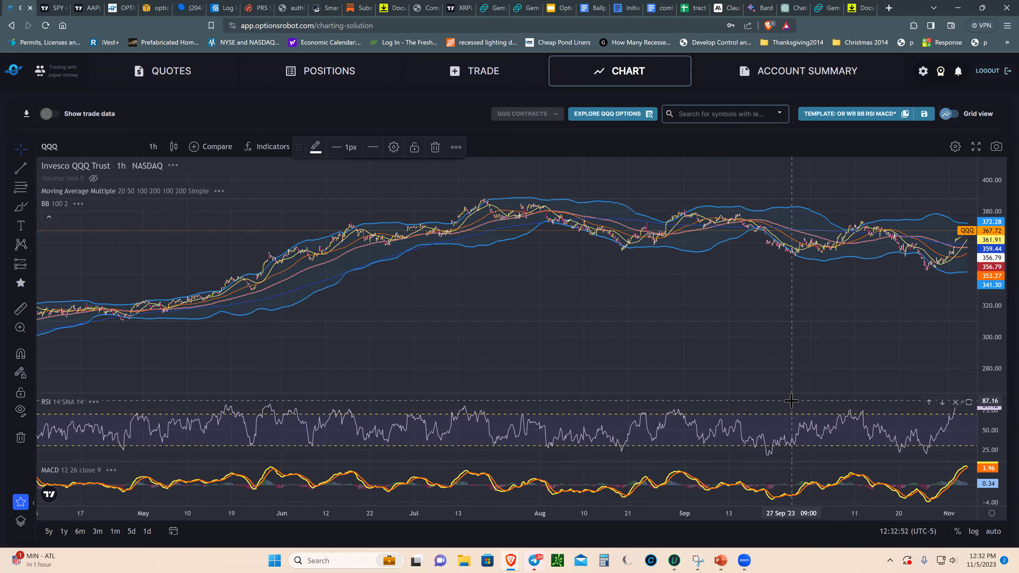
{"action": "scroll", "coordinate": [791, 401], "scroll_direction": "down", "scroll_amount": 5}
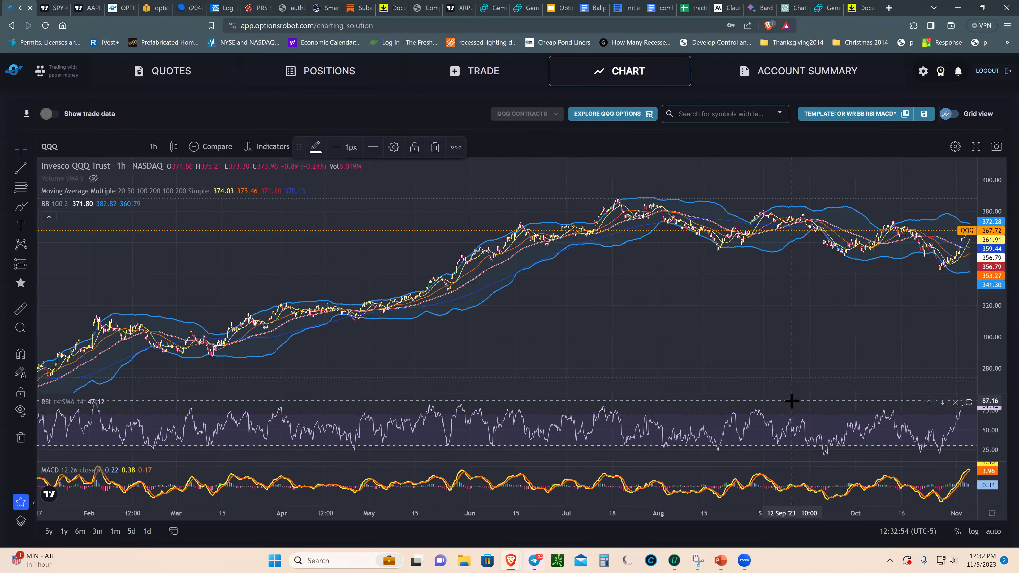
{"action": "scroll", "coordinate": [791, 401], "scroll_direction": "down", "scroll_amount": 2}
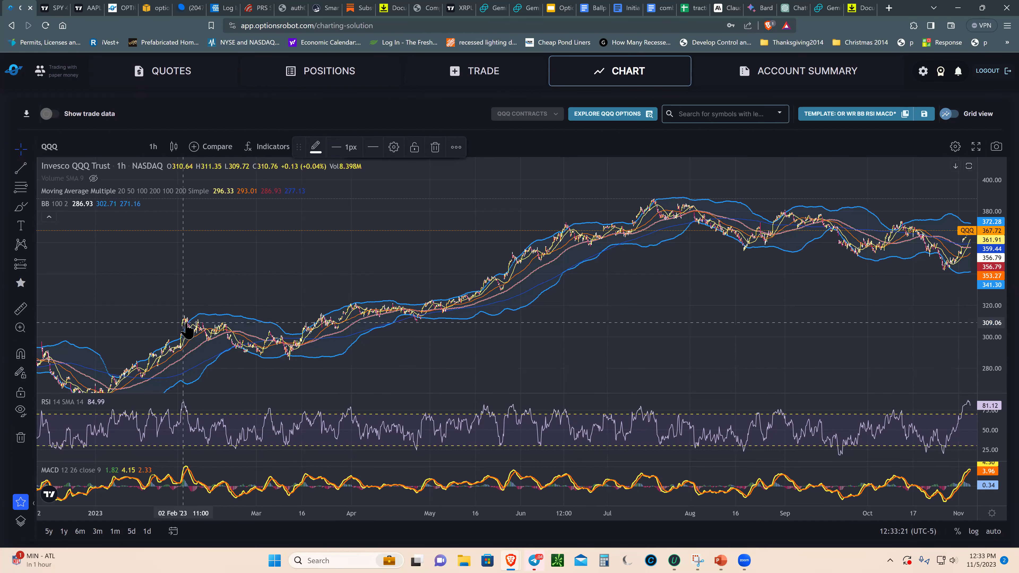
{"action": "scroll", "coordinate": [895, 343], "scroll_direction": "up", "scroll_amount": 1}
{"action": "scroll", "coordinate": [895, 343], "scroll_direction": "up", "scroll_amount": 3}
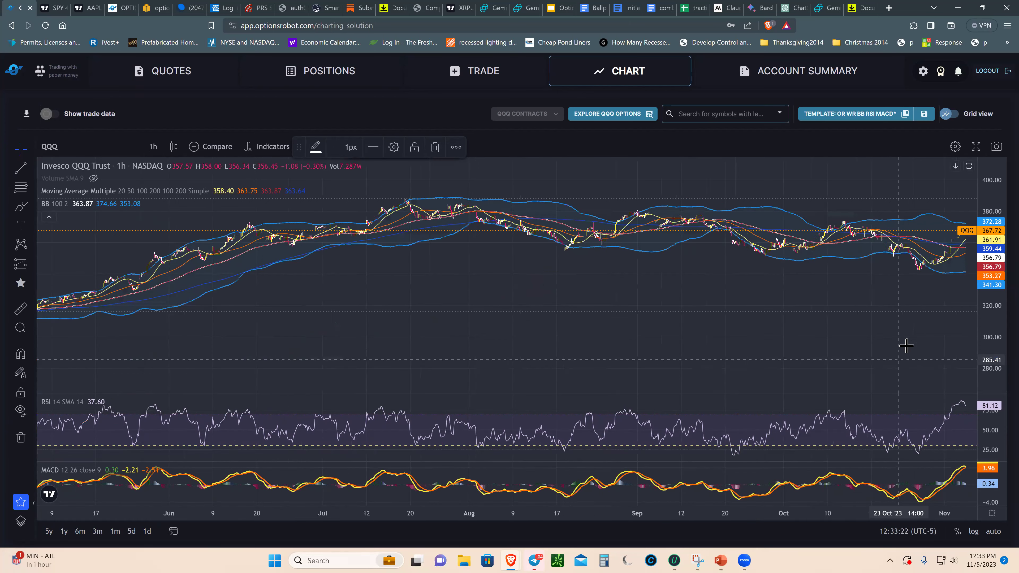
- Set the QQQ chart to the 1-day interval and show its price history since spring 2021
{"action": "left_click", "coordinate": [89, 147]}
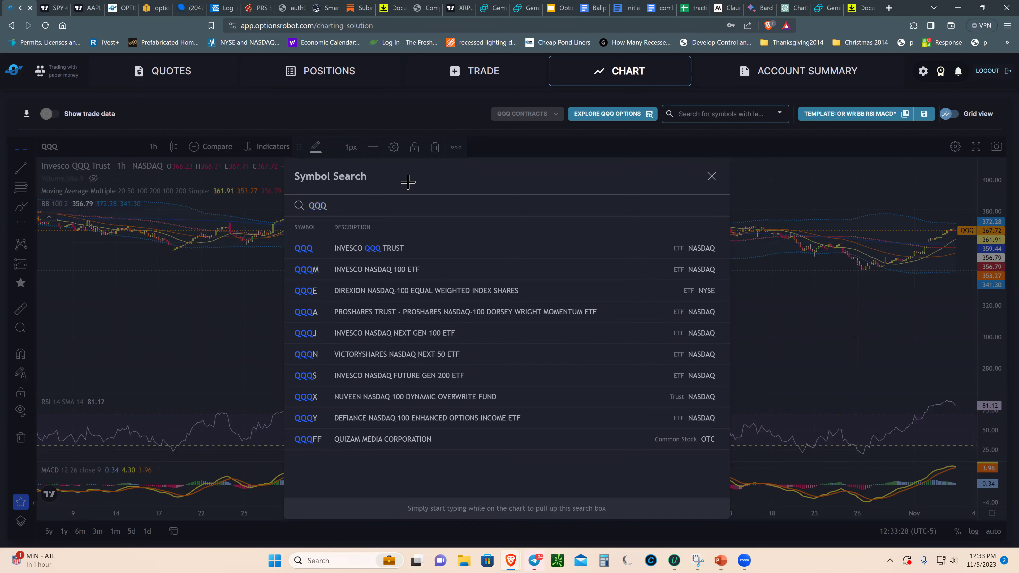
{"action": "key", "text": "Escape"}
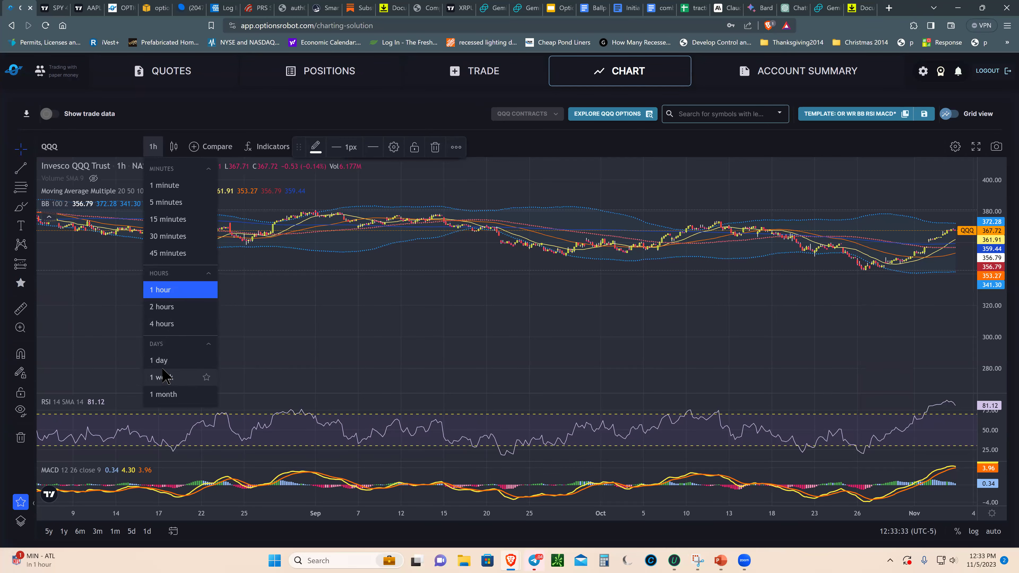
{"action": "left_click", "coordinate": [165, 360]}
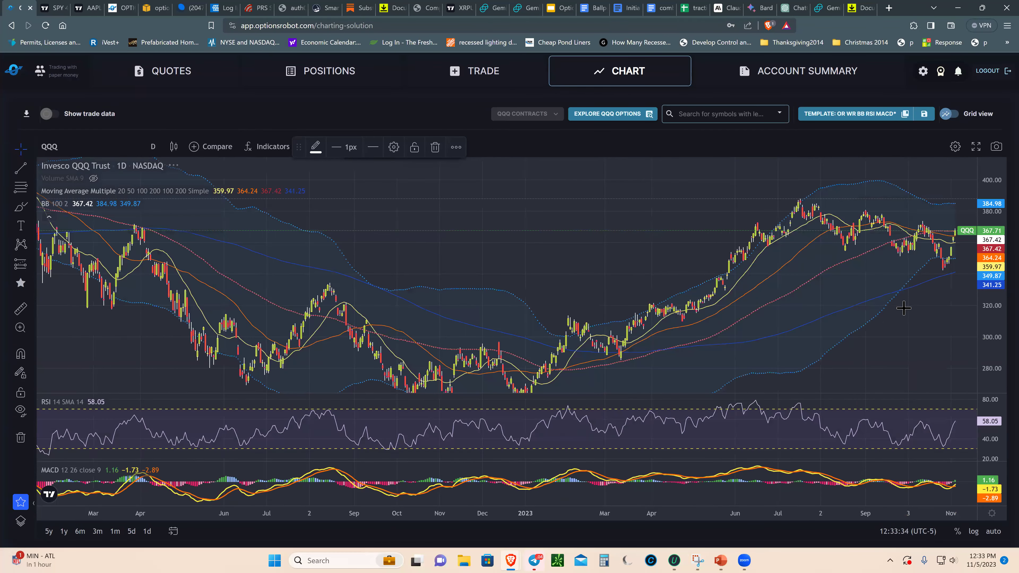
{"action": "left_click_drag", "start_coordinate": [983, 362], "coordinate": [983, 401]}
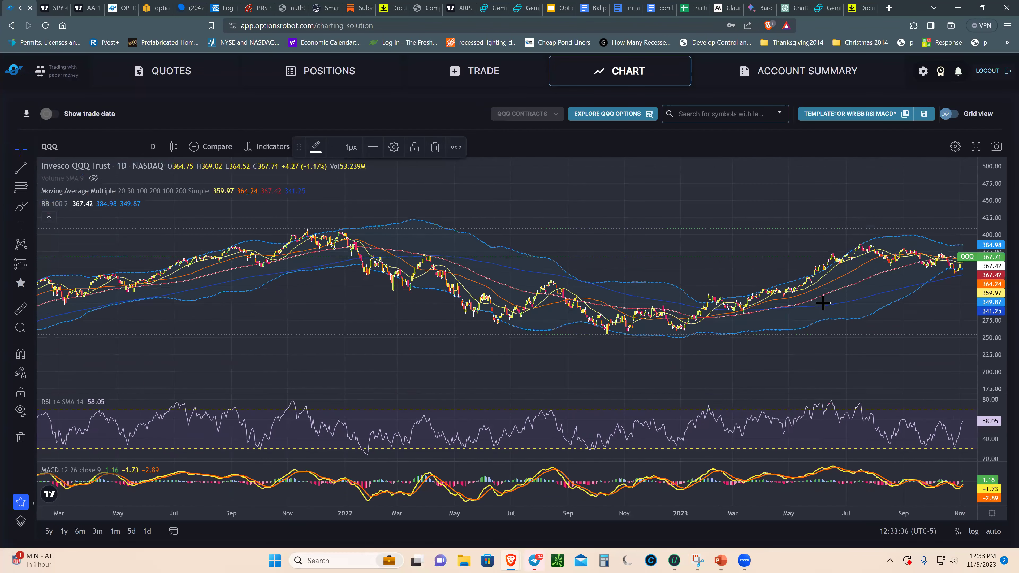
{"action": "scroll", "coordinate": [270, 221], "scroll_direction": "down", "scroll_amount": 2}
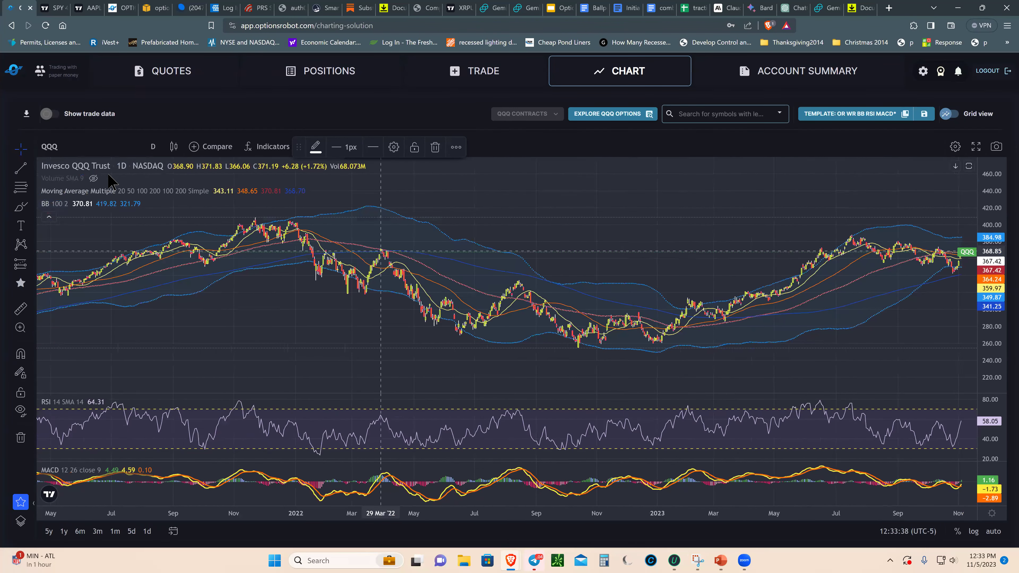
- Load the SMH semiconductor ETF chart and examine its latest rebound against the moving averages and the 2023 highs
{"action": "left_click", "coordinate": [102, 154]}
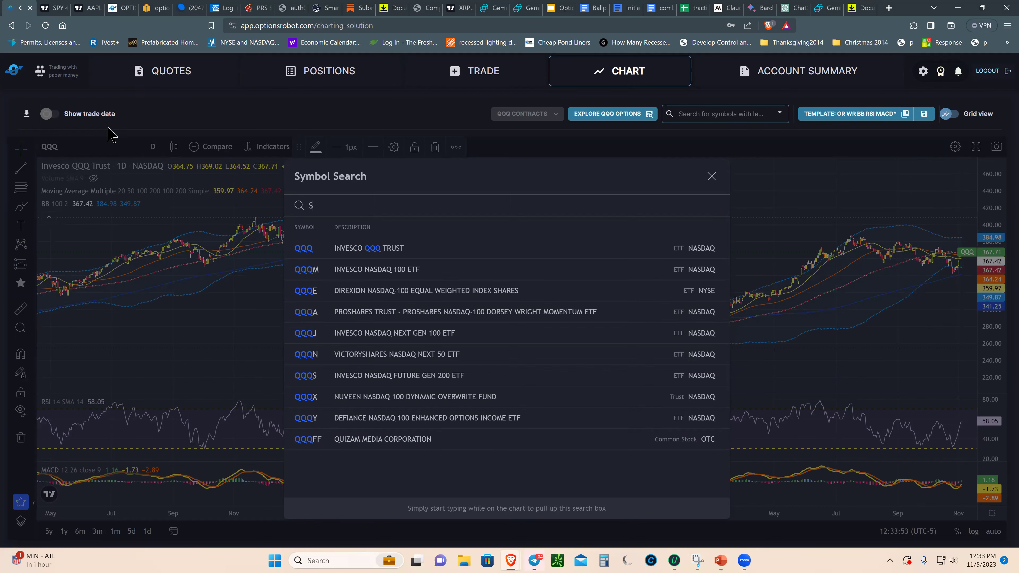
{"action": "type", "text": "mh"}
{"action": "key", "text": "Return"}
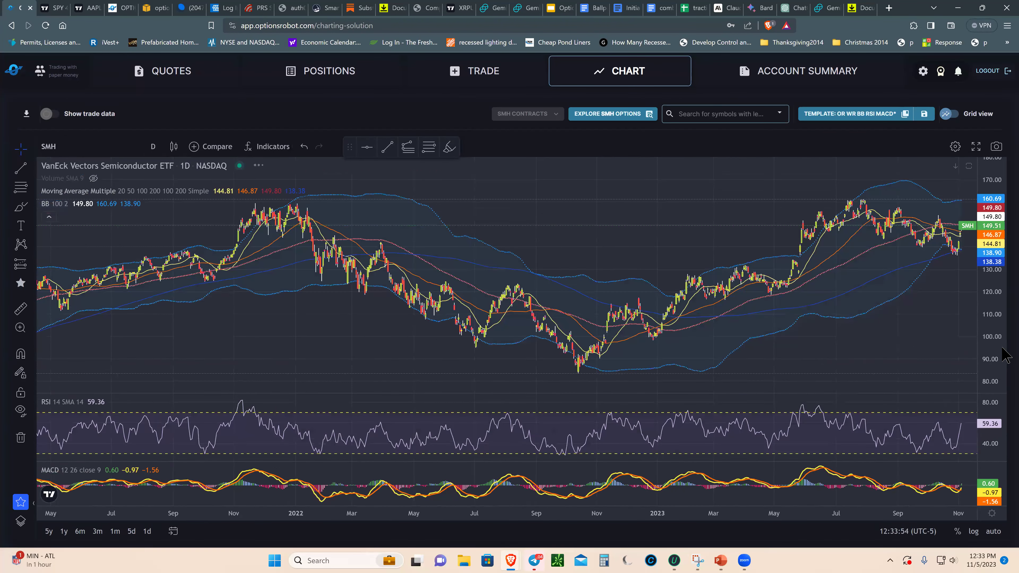
{"action": "scroll", "coordinate": [800, 323], "scroll_direction": "right", "scroll_amount": 5}
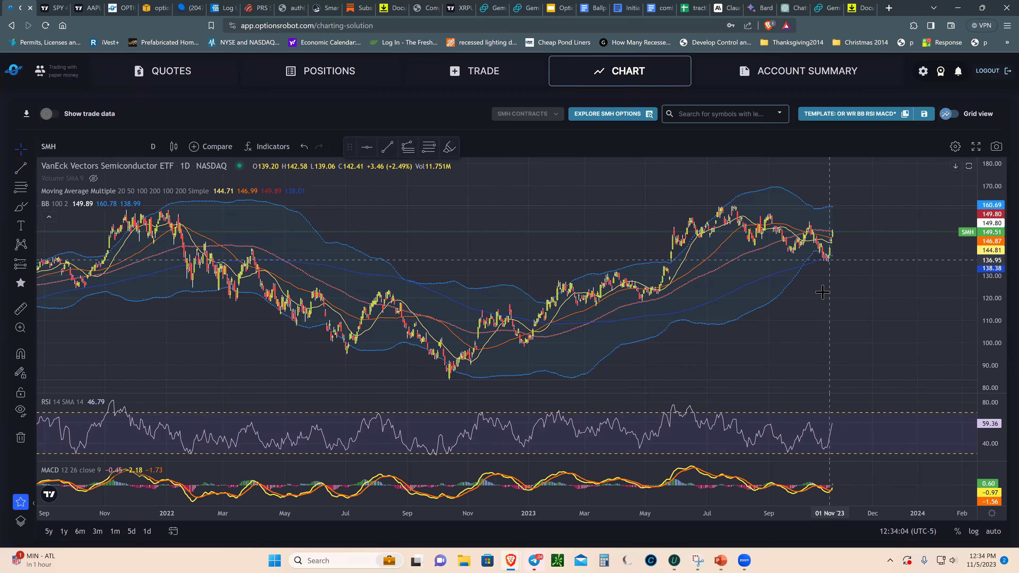
{"action": "left_click_drag", "start_coordinate": [995, 338], "coordinate": [831, 309]}
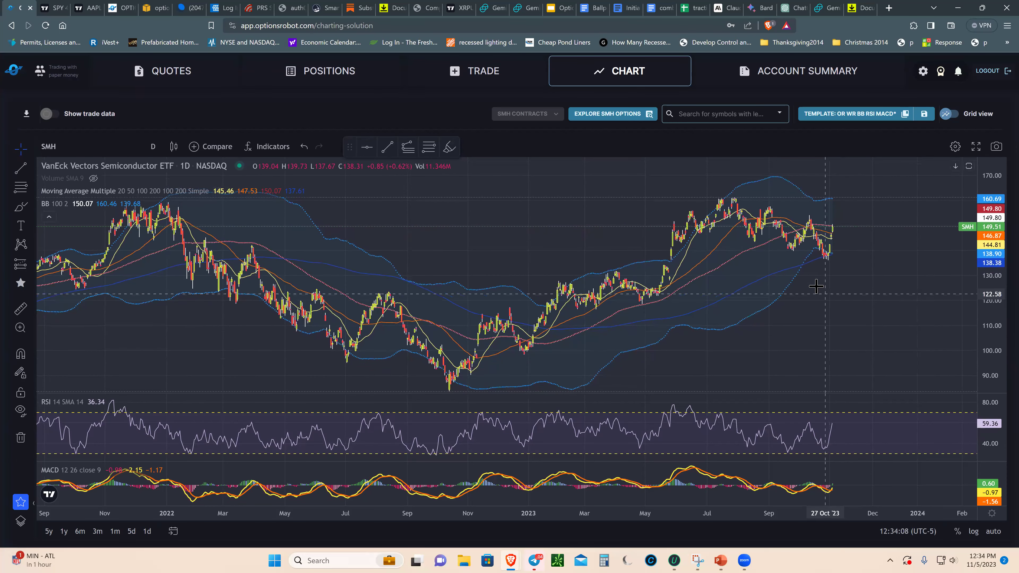
{"action": "scroll", "coordinate": [799, 263], "scroll_direction": "up", "scroll_amount": 1}
{"action": "scroll", "coordinate": [799, 265], "scroll_direction": "up", "scroll_amount": 1}
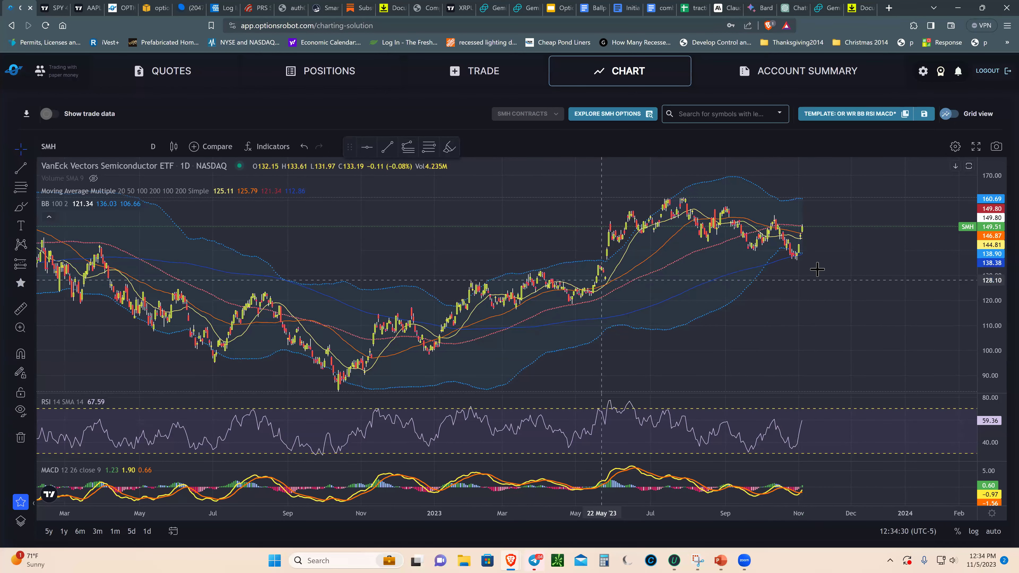
{"action": "scroll", "coordinate": [280, 221], "scroll_direction": "up", "scroll_amount": 1}
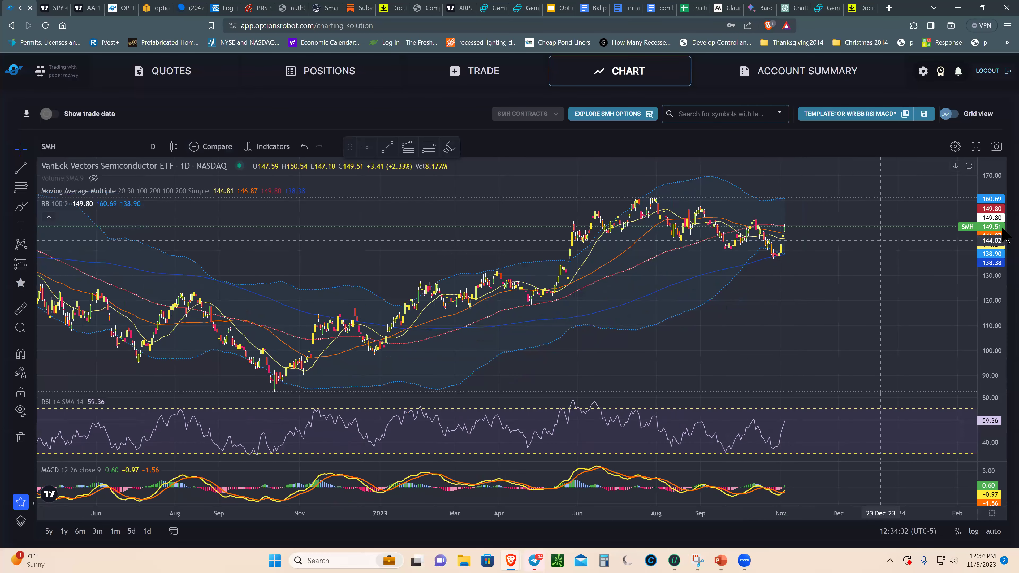
- Load the DIA Dow Jones Industrial Average ETF chart in place of SMH
{"action": "left_click_drag", "start_coordinate": [991, 196], "coordinate": [991, 241]}
{"action": "left_click", "coordinate": [76, 153]}
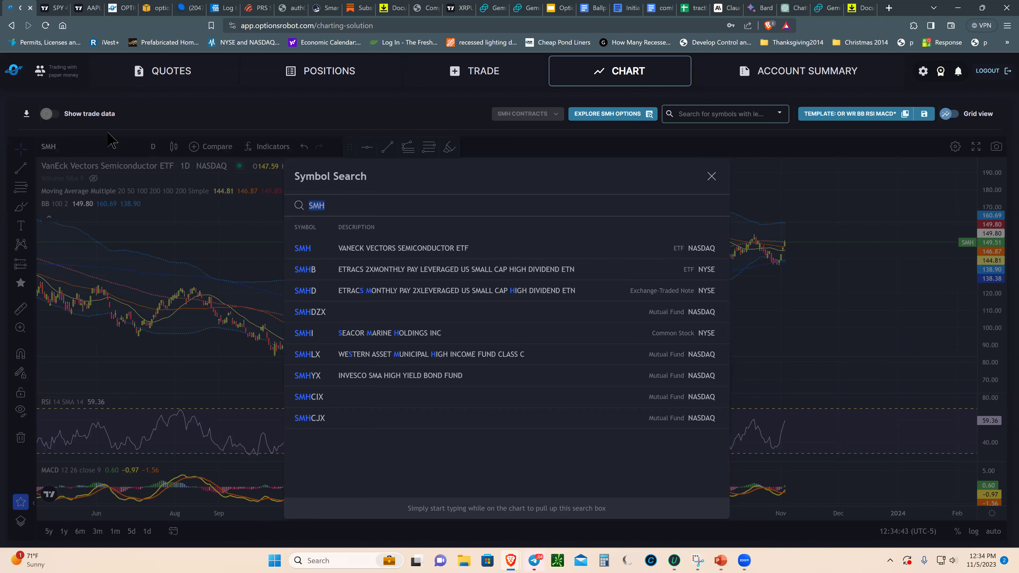
{"action": "type", "text": "DIA"}
{"action": "key", "text": "Return"}
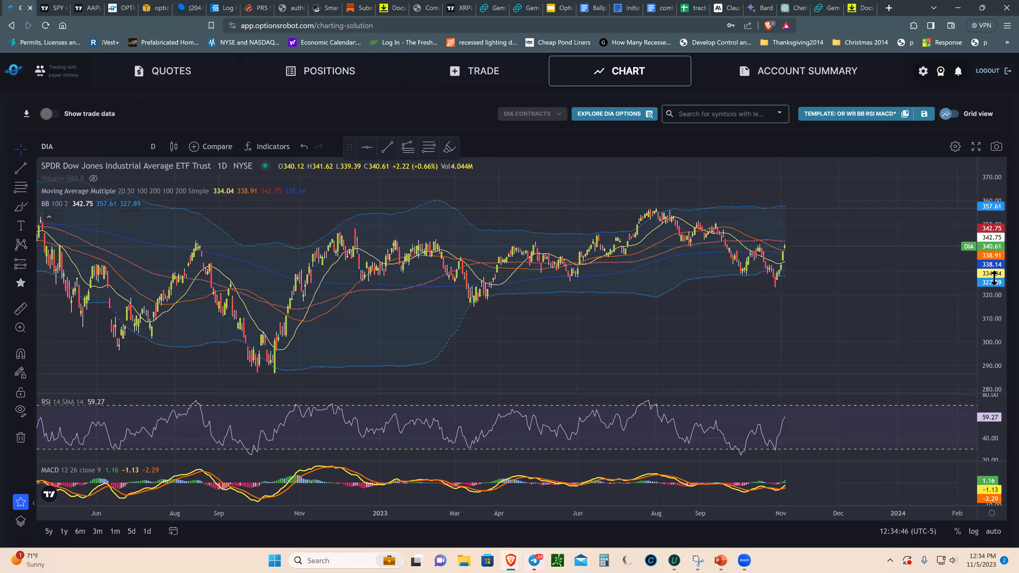
- Draw a descending trend line on DIA from about 357.81 on 1 August 2023 to about 331.65 on 19 December 2023
{"action": "left_click_drag", "start_coordinate": [994, 290], "coordinate": [994, 319]}
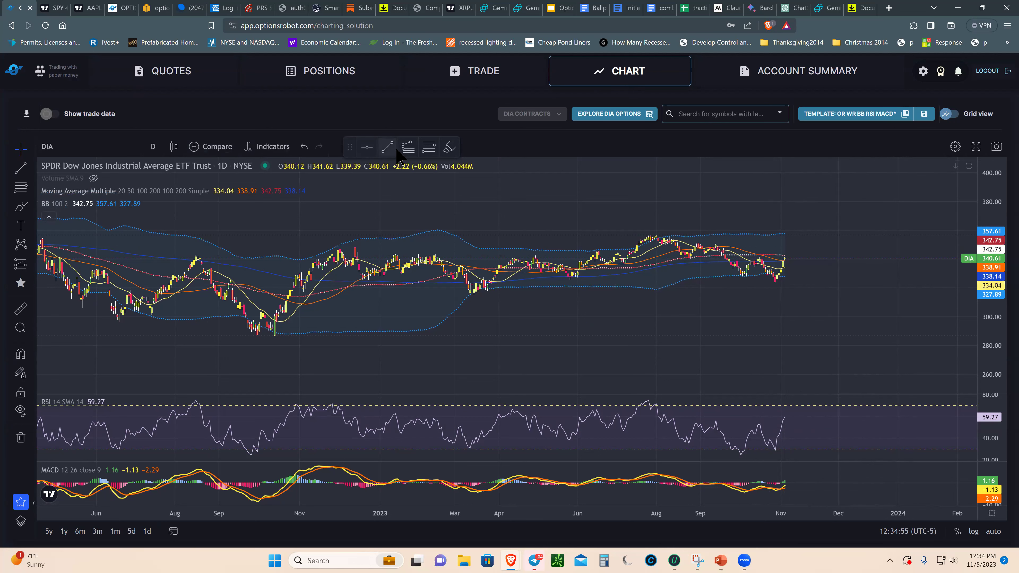
{"action": "left_click", "coordinate": [656, 233]}
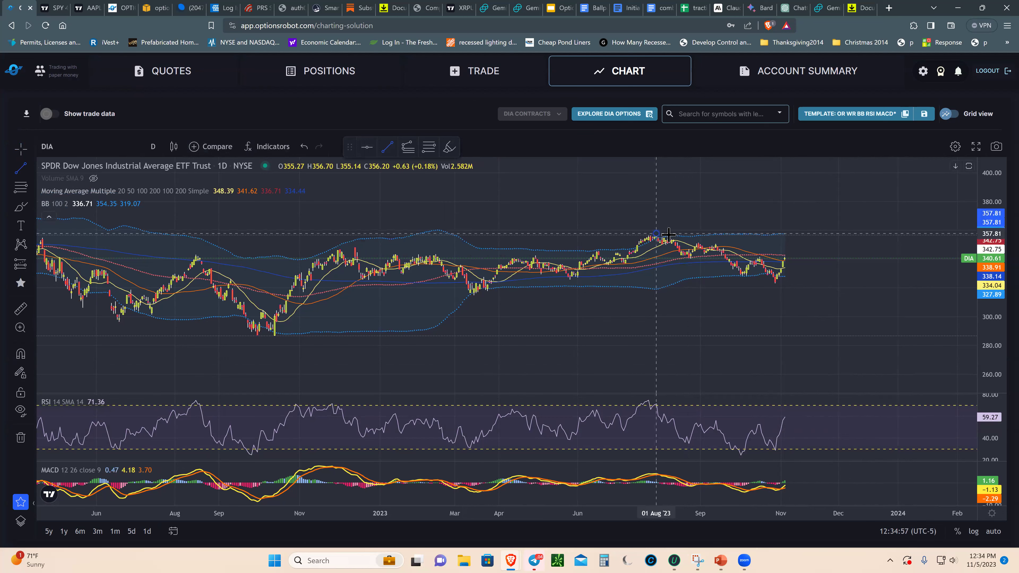
{"action": "left_click", "coordinate": [873, 272]}
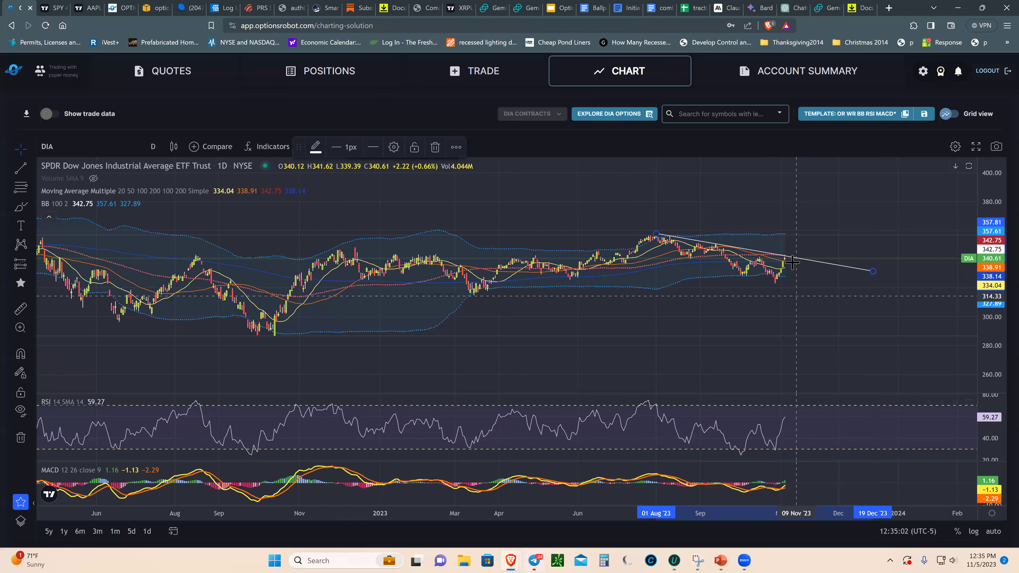
{"action": "left_click_drag", "start_coordinate": [997, 317], "coordinate": [807, 250]}
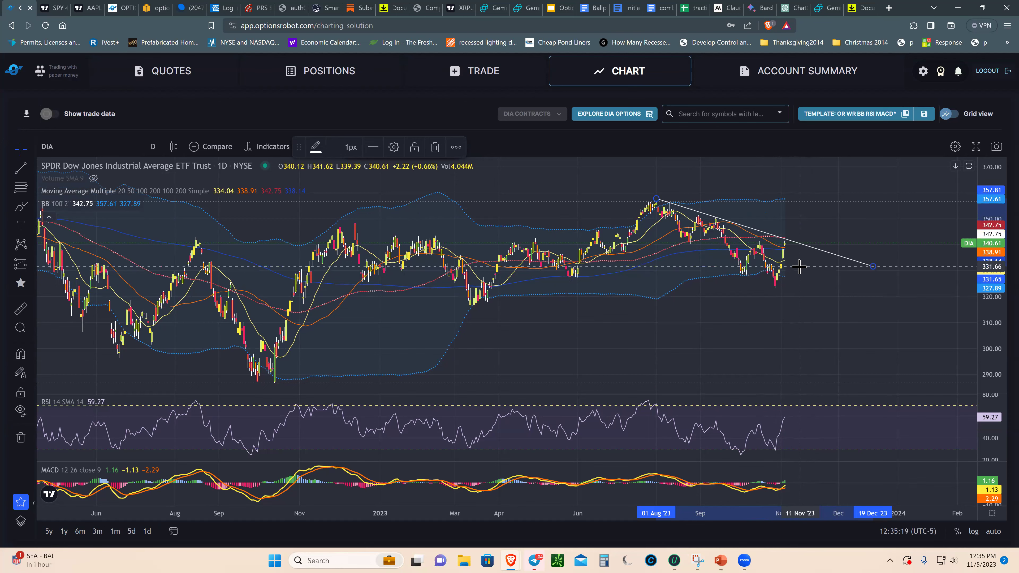
- Load the IWM Russell 2000 ETF chart in place of DIA
{"action": "left_click", "coordinate": [74, 146]}
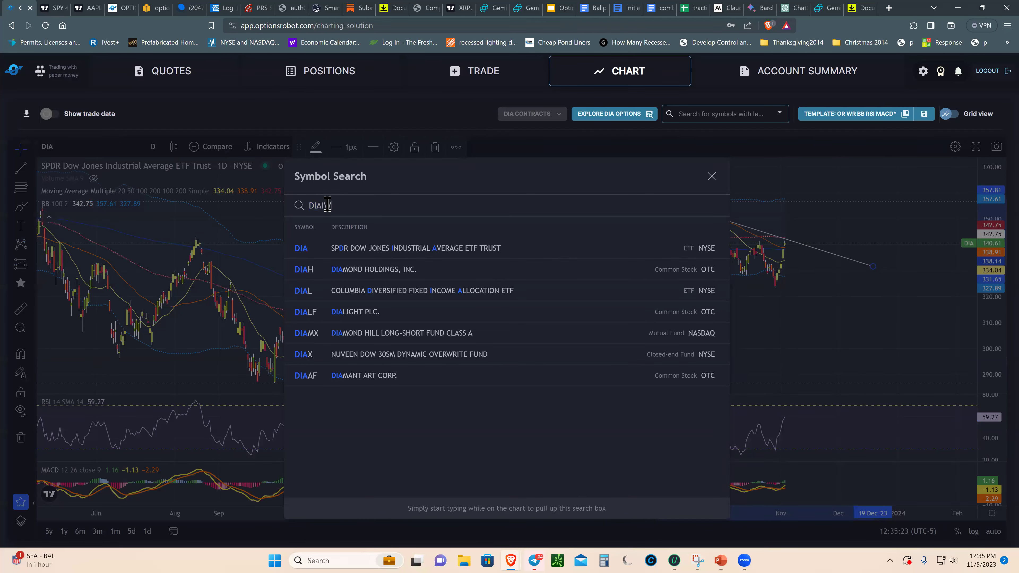
{"action": "type", "text": "M"}
{"action": "key", "text": "BackSpace"}
{"action": "key", "text": "BackSpace"}
{"action": "key", "text": "BackSpace"}
{"action": "key", "text": "BackSpace"}
{"action": "type", "text": "IW"}
{"action": "key", "text": "Escape"}
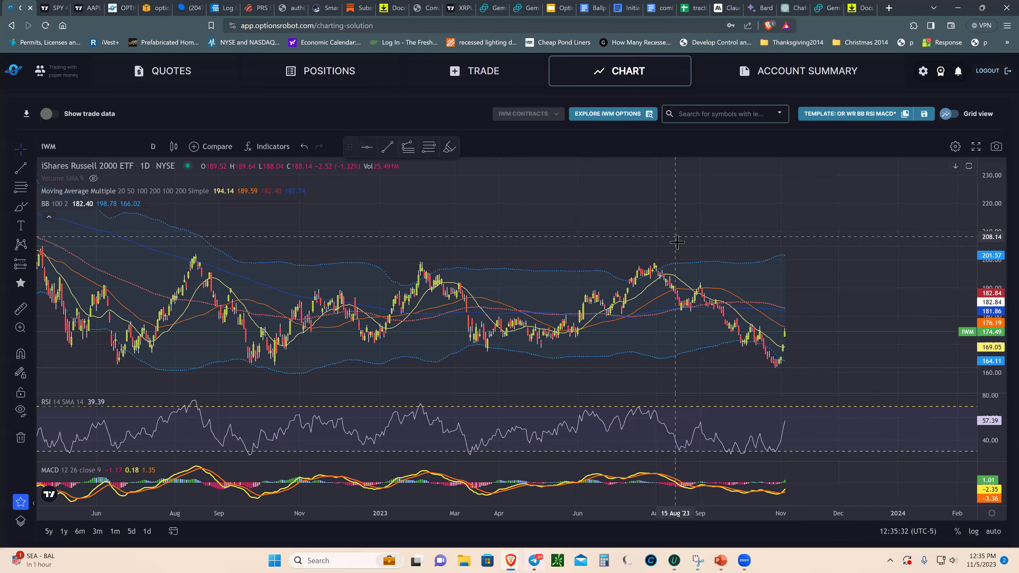
- Draw a descending trend line on IWM from about 199.30 on 1 August 2023 to about 156.98 on 5 January 2024
{"action": "left_click", "coordinate": [388, 151]}
{"action": "left_click", "coordinate": [656, 261]}
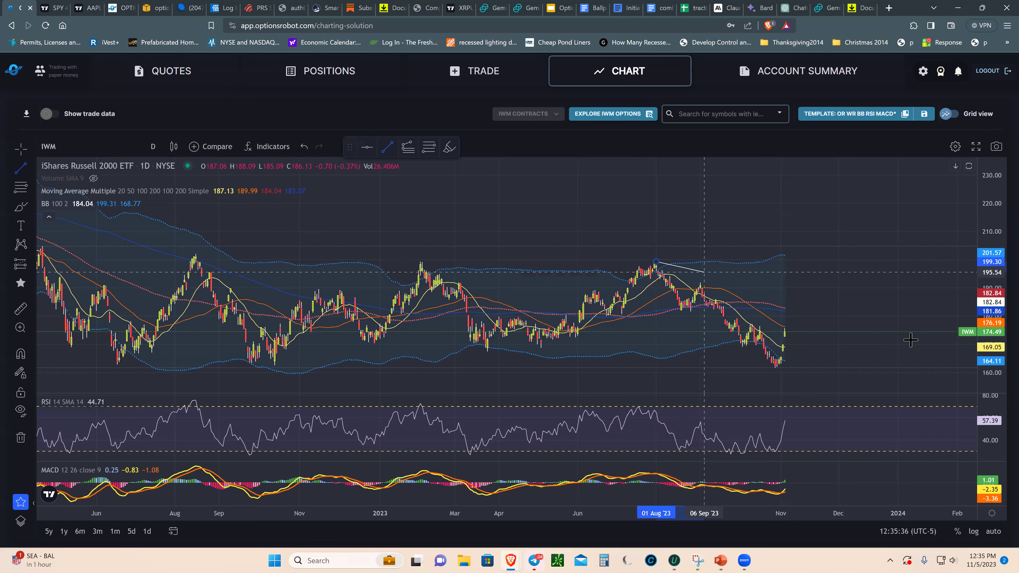
{"action": "left_click", "coordinate": [905, 380]}
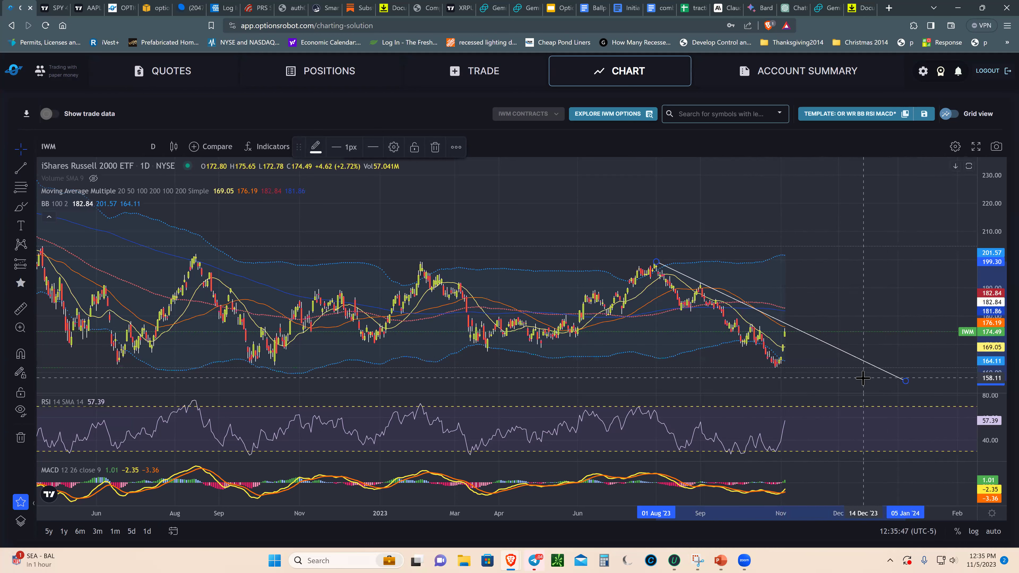
{"action": "scroll", "coordinate": [814, 385], "scroll_direction": "down", "scroll_amount": 3}
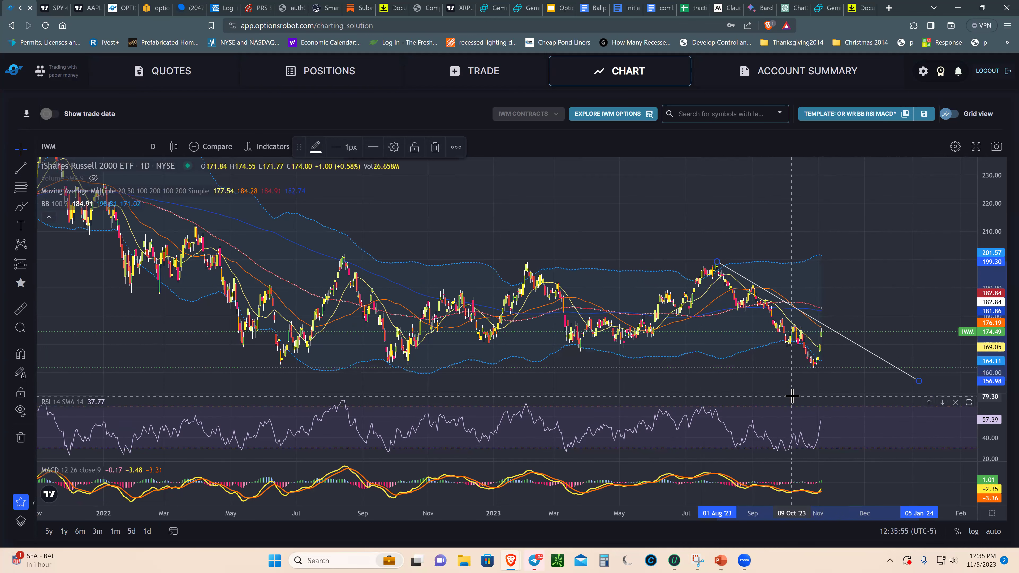
{"action": "scroll", "coordinate": [706, 358], "scroll_direction": "up", "scroll_amount": 1}
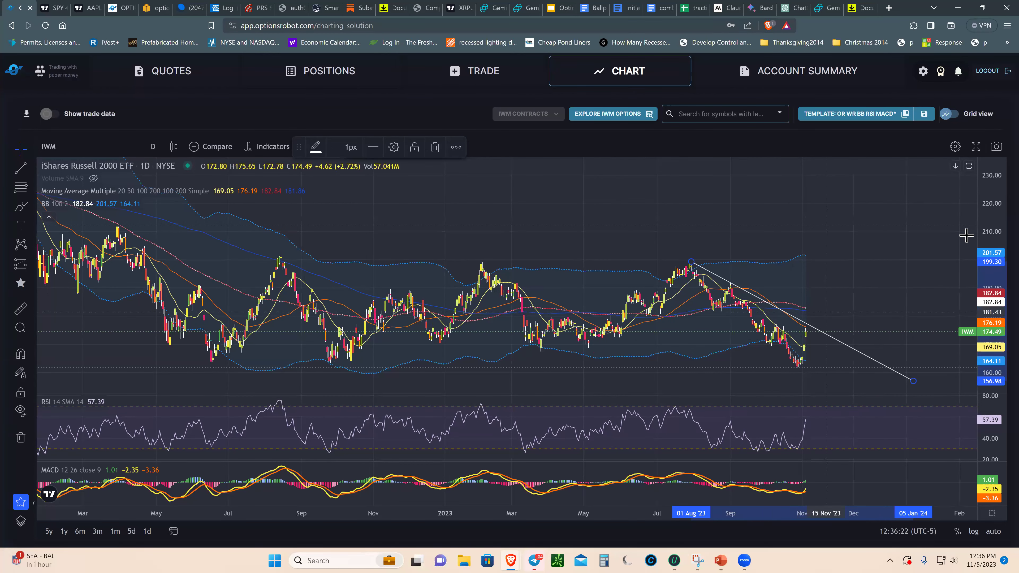
{"action": "left_click_drag", "start_coordinate": [988, 257], "coordinate": [987, 315]}
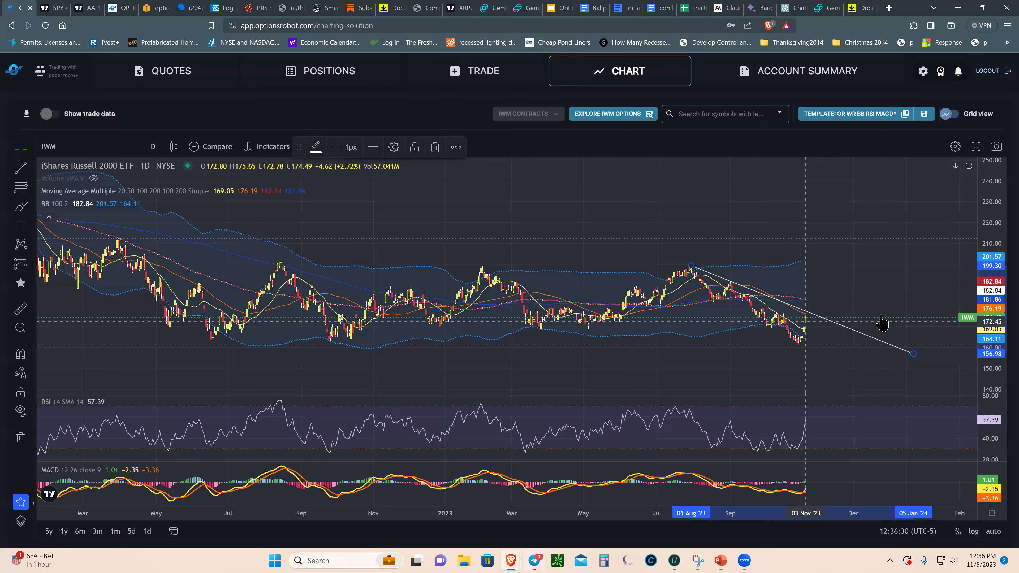
{"action": "left_click_drag", "start_coordinate": [991, 297], "coordinate": [991, 317]}
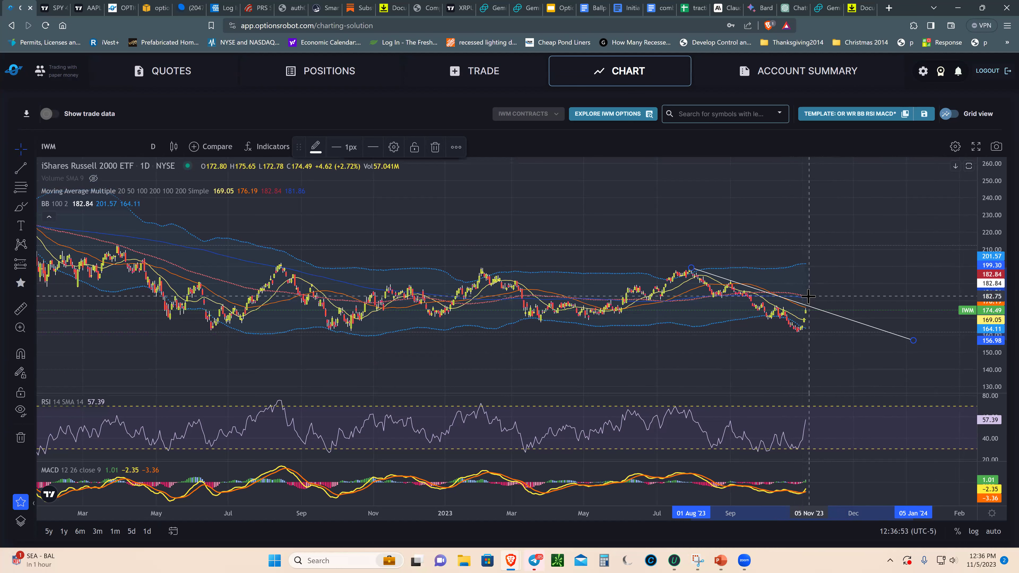
{"action": "scroll", "coordinate": [818, 363], "scroll_direction": "up", "scroll_amount": 1}
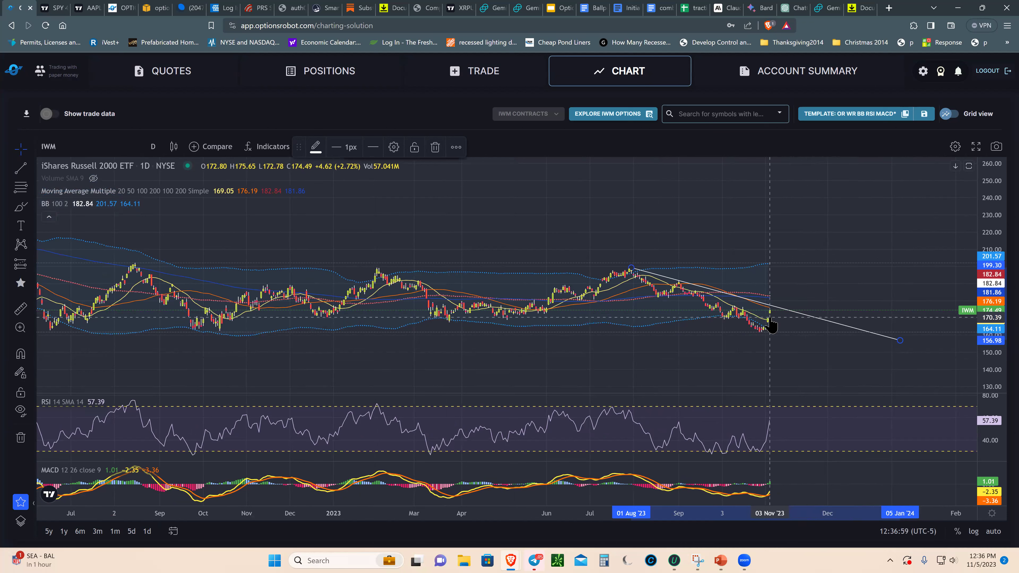
- Set the IWM chart to the 1-hour interval and compare the latest RSI reading with earlier RSI peaks back to the start of 2022
{"action": "left_click", "coordinate": [160, 148]}
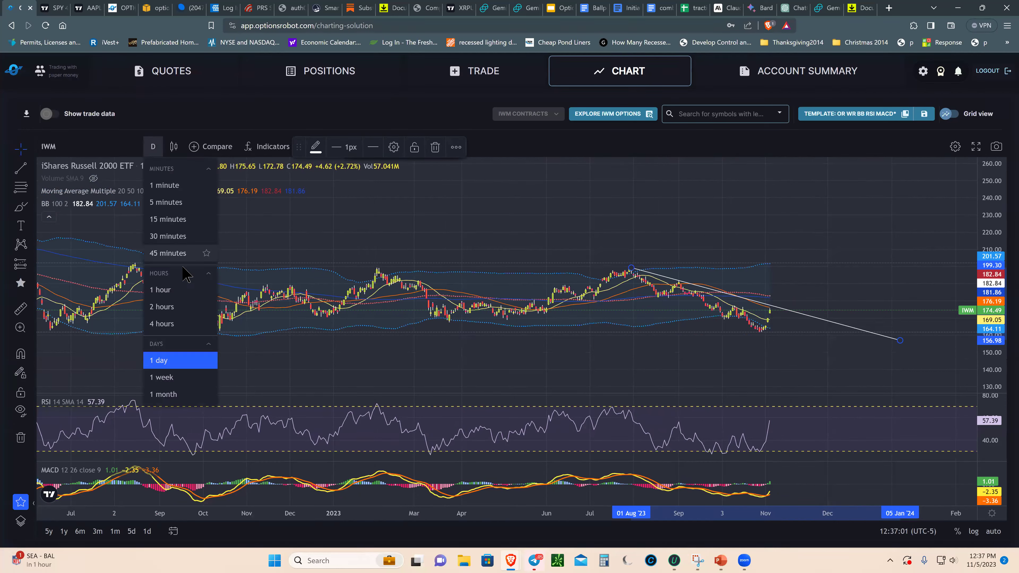
{"action": "left_click", "coordinate": [176, 291]}
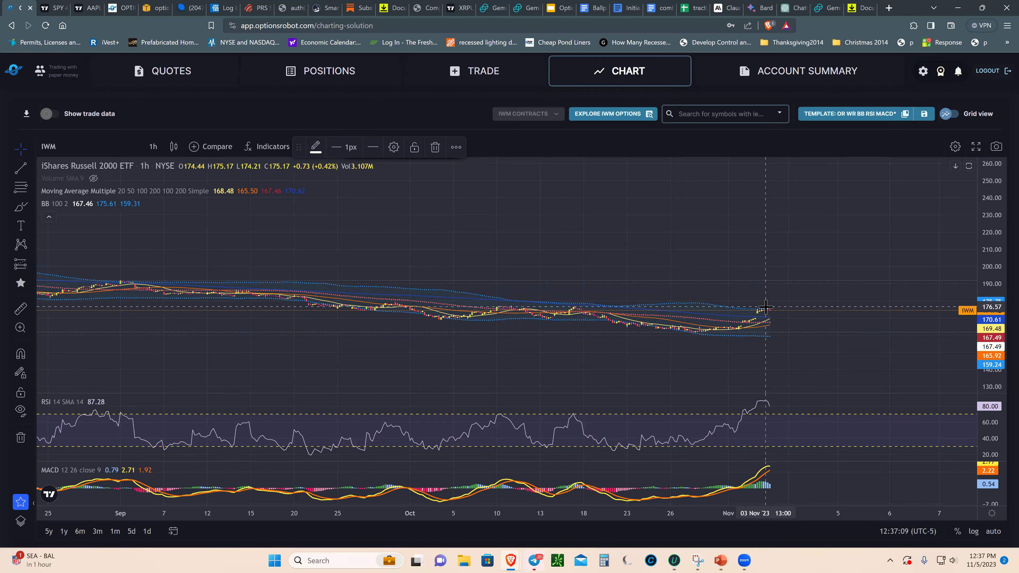
{"action": "scroll", "coordinate": [788, 355], "scroll_direction": "down", "scroll_amount": 5}
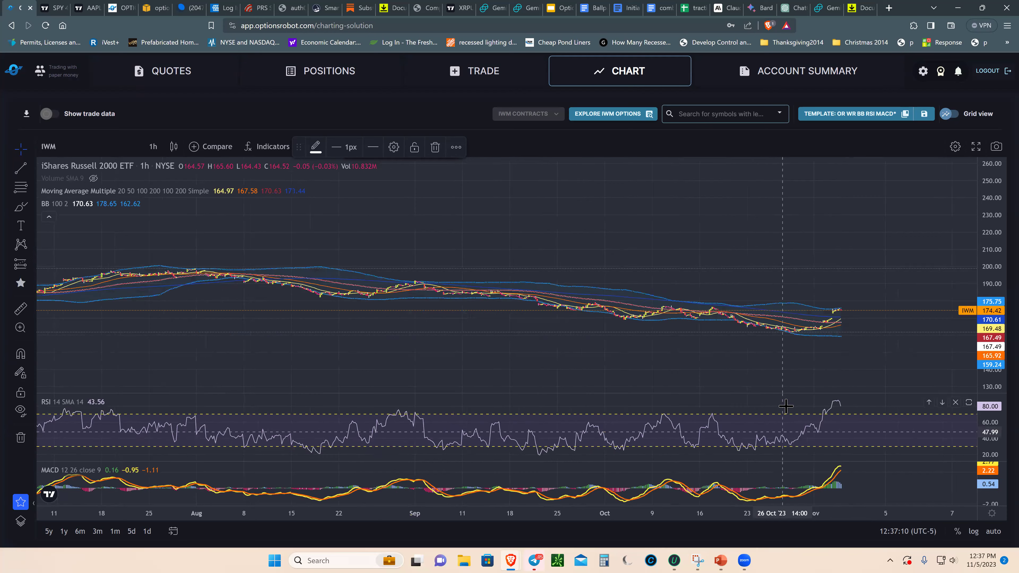
{"action": "scroll", "coordinate": [787, 401], "scroll_direction": "down", "scroll_amount": 1}
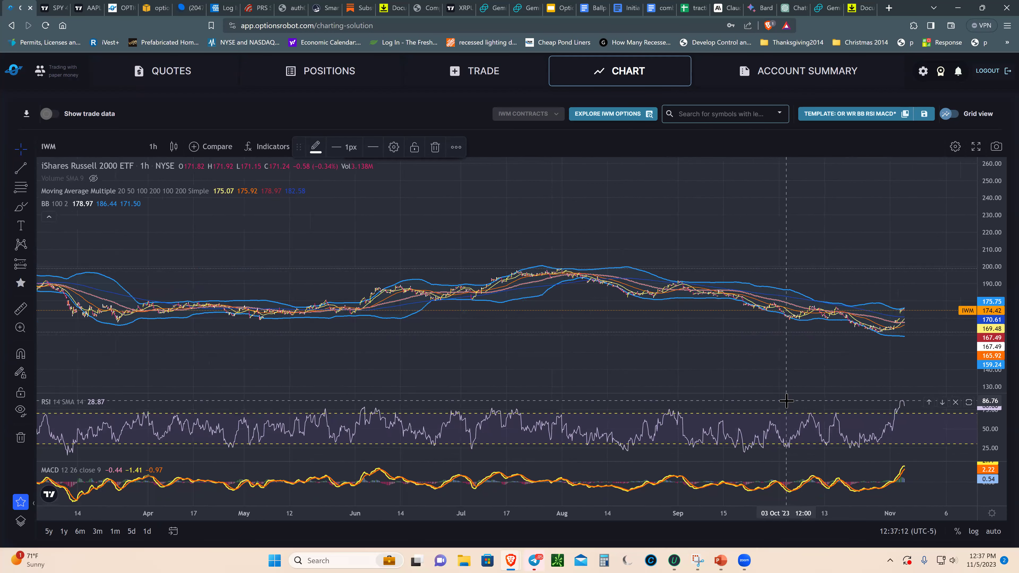
{"action": "scroll", "coordinate": [786, 401], "scroll_direction": "down", "scroll_amount": 4}
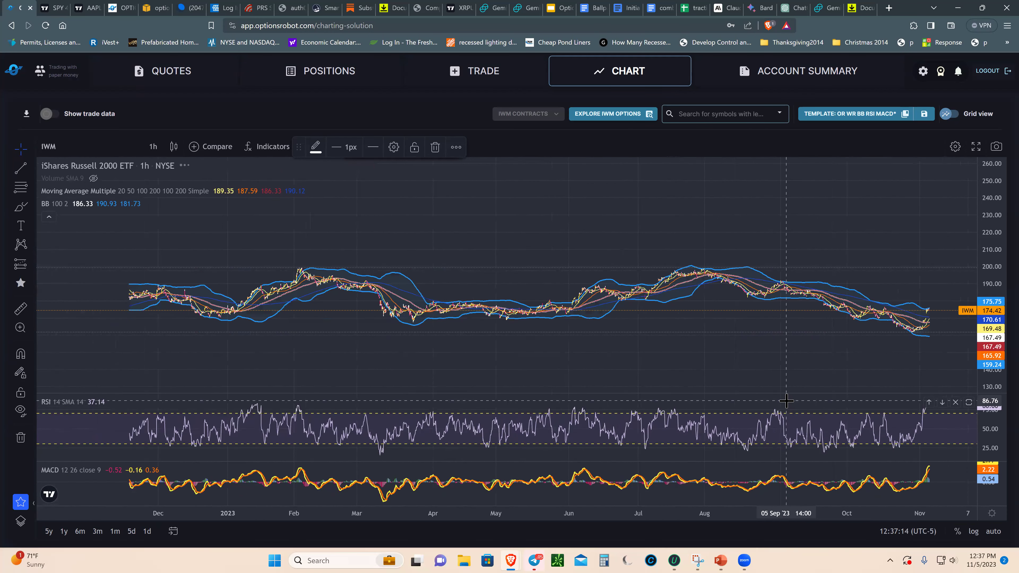
{"action": "scroll", "coordinate": [786, 401], "scroll_direction": "down", "scroll_amount": 4}
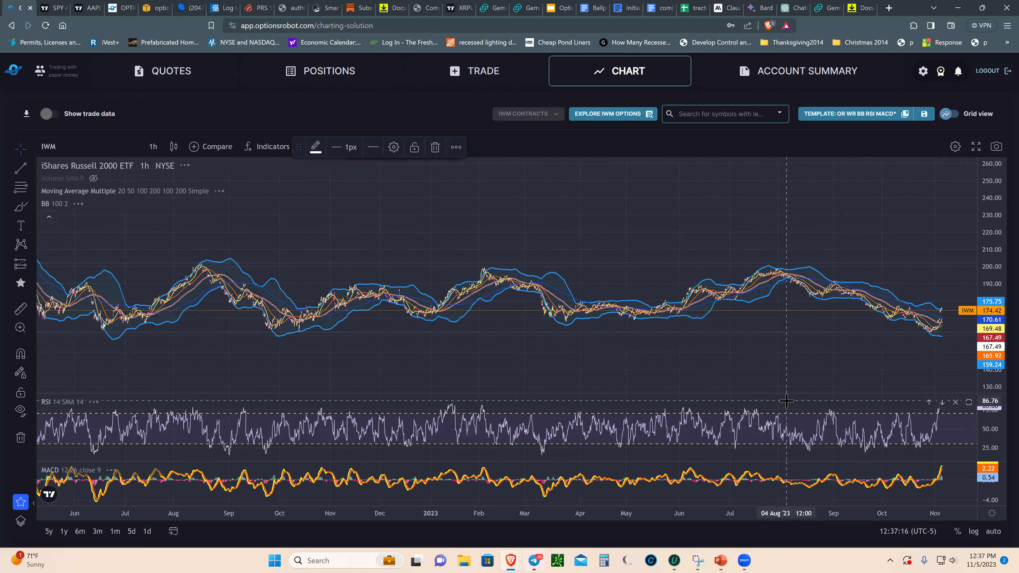
{"action": "scroll", "coordinate": [786, 401], "scroll_direction": "down", "scroll_amount": 2}
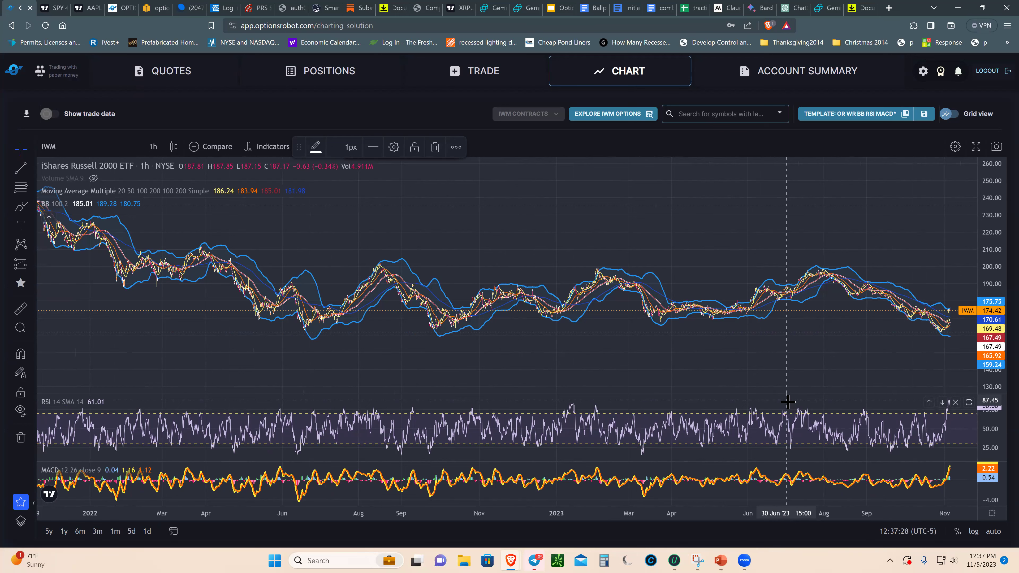
- Examine how IWM's hourly price moved around earlier overbought RSI peaks between February and September 2023
{"action": "scroll", "coordinate": [844, 342], "scroll_direction": "up", "scroll_amount": 3}
{"action": "scroll", "coordinate": [970, 346], "scroll_direction": "up", "scroll_amount": 5}
{"action": "left_click_drag", "start_coordinate": [889, 304], "coordinate": [973, 370]}
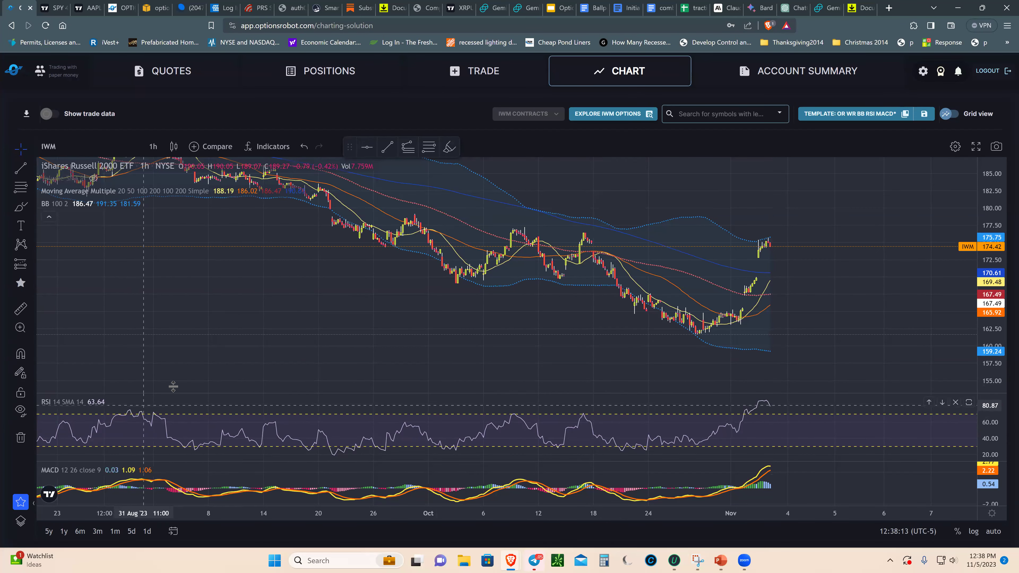
{"action": "left_click_drag", "start_coordinate": [150, 375], "coordinate": [134, 416]}
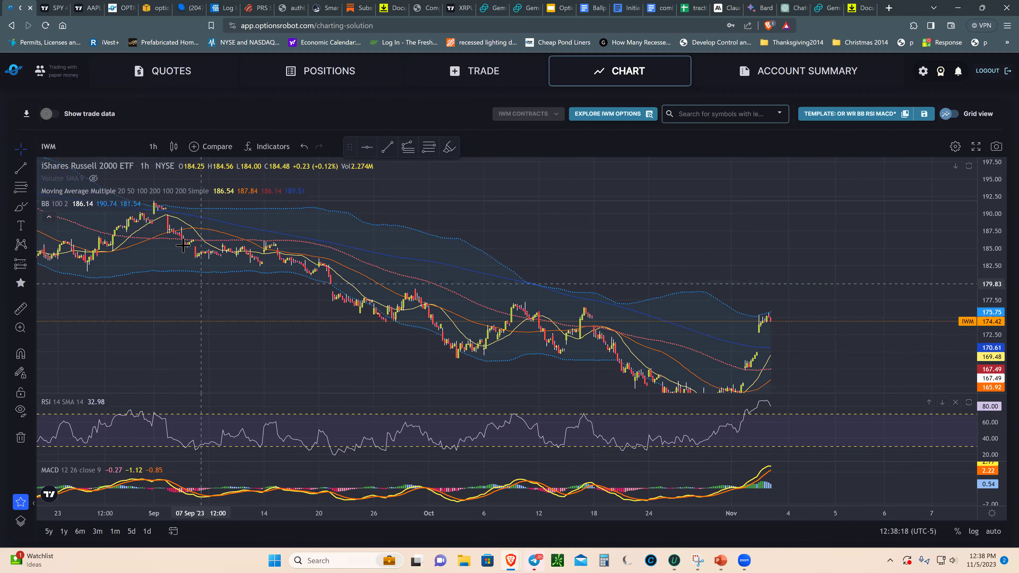
{"action": "scroll", "coordinate": [433, 278], "scroll_direction": "down", "scroll_amount": 1}
{"action": "scroll", "coordinate": [433, 278], "scroll_direction": "down", "scroll_amount": 1}
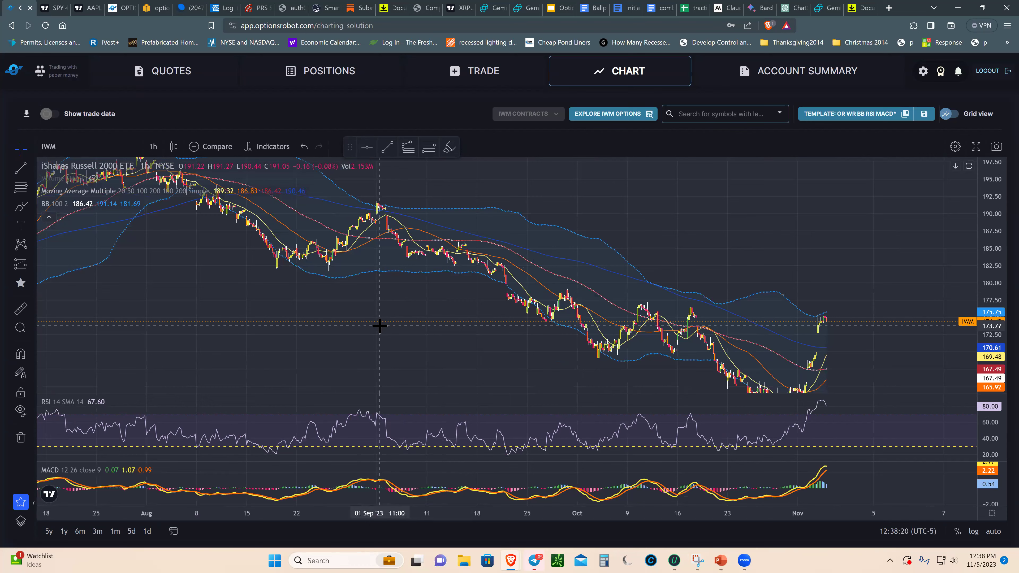
{"action": "scroll", "coordinate": [232, 421], "scroll_direction": "down", "scroll_amount": 1}
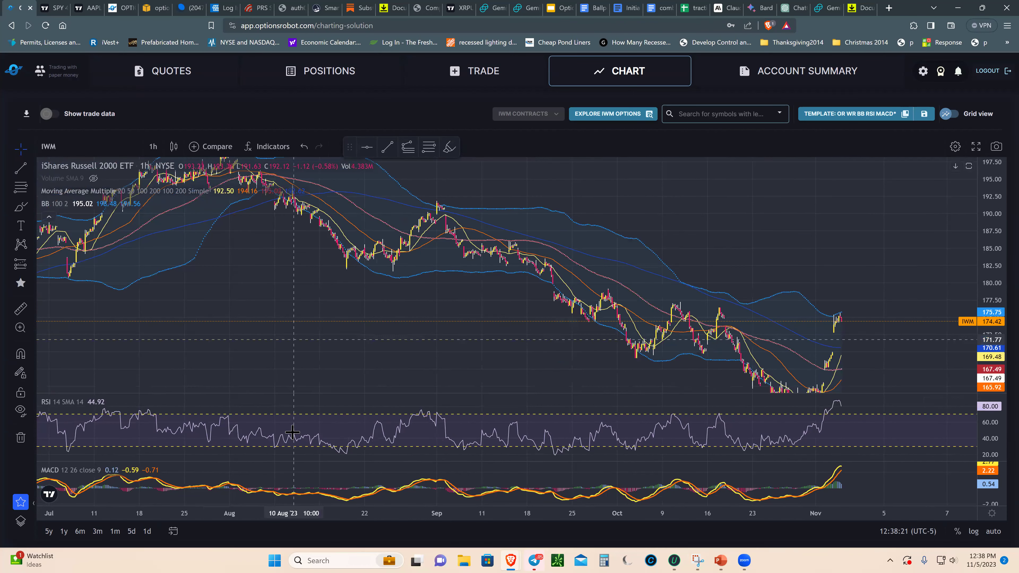
{"action": "left_click_drag", "start_coordinate": [375, 421], "coordinate": [379, 438]}
{"action": "scroll", "coordinate": [300, 426], "scroll_direction": "left", "scroll_amount": 5}
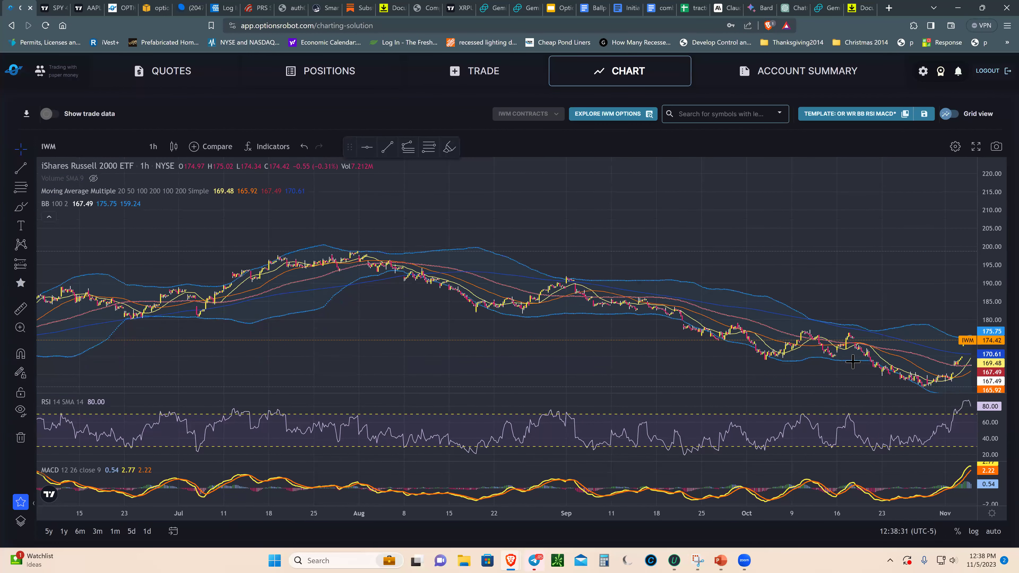
{"action": "left_click_drag", "start_coordinate": [793, 241], "coordinate": [753, 260]}
{"action": "scroll", "coordinate": [753, 259], "scroll_direction": "down", "scroll_amount": 4}
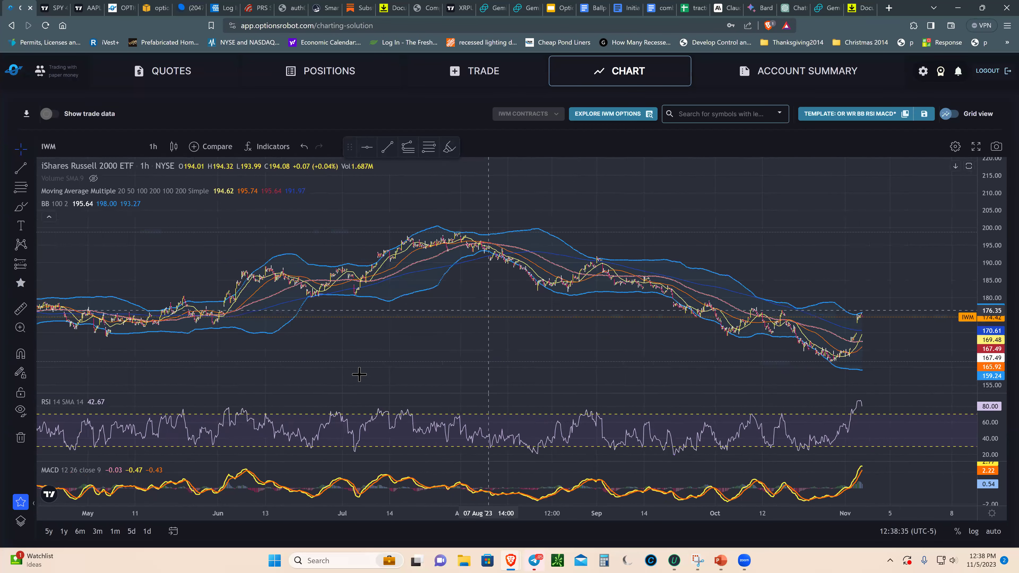
{"action": "scroll", "coordinate": [338, 403], "scroll_direction": "down", "scroll_amount": 2}
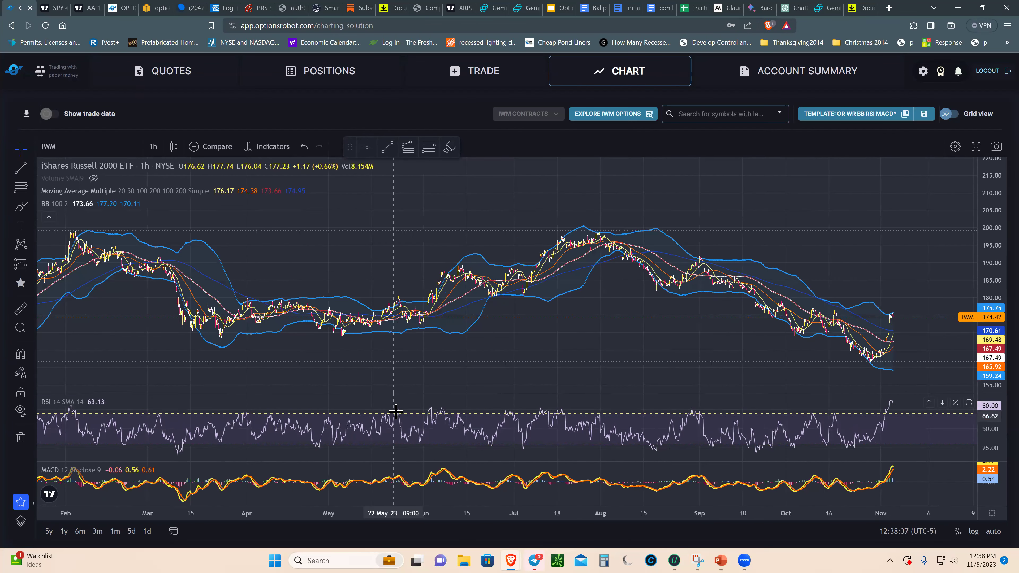